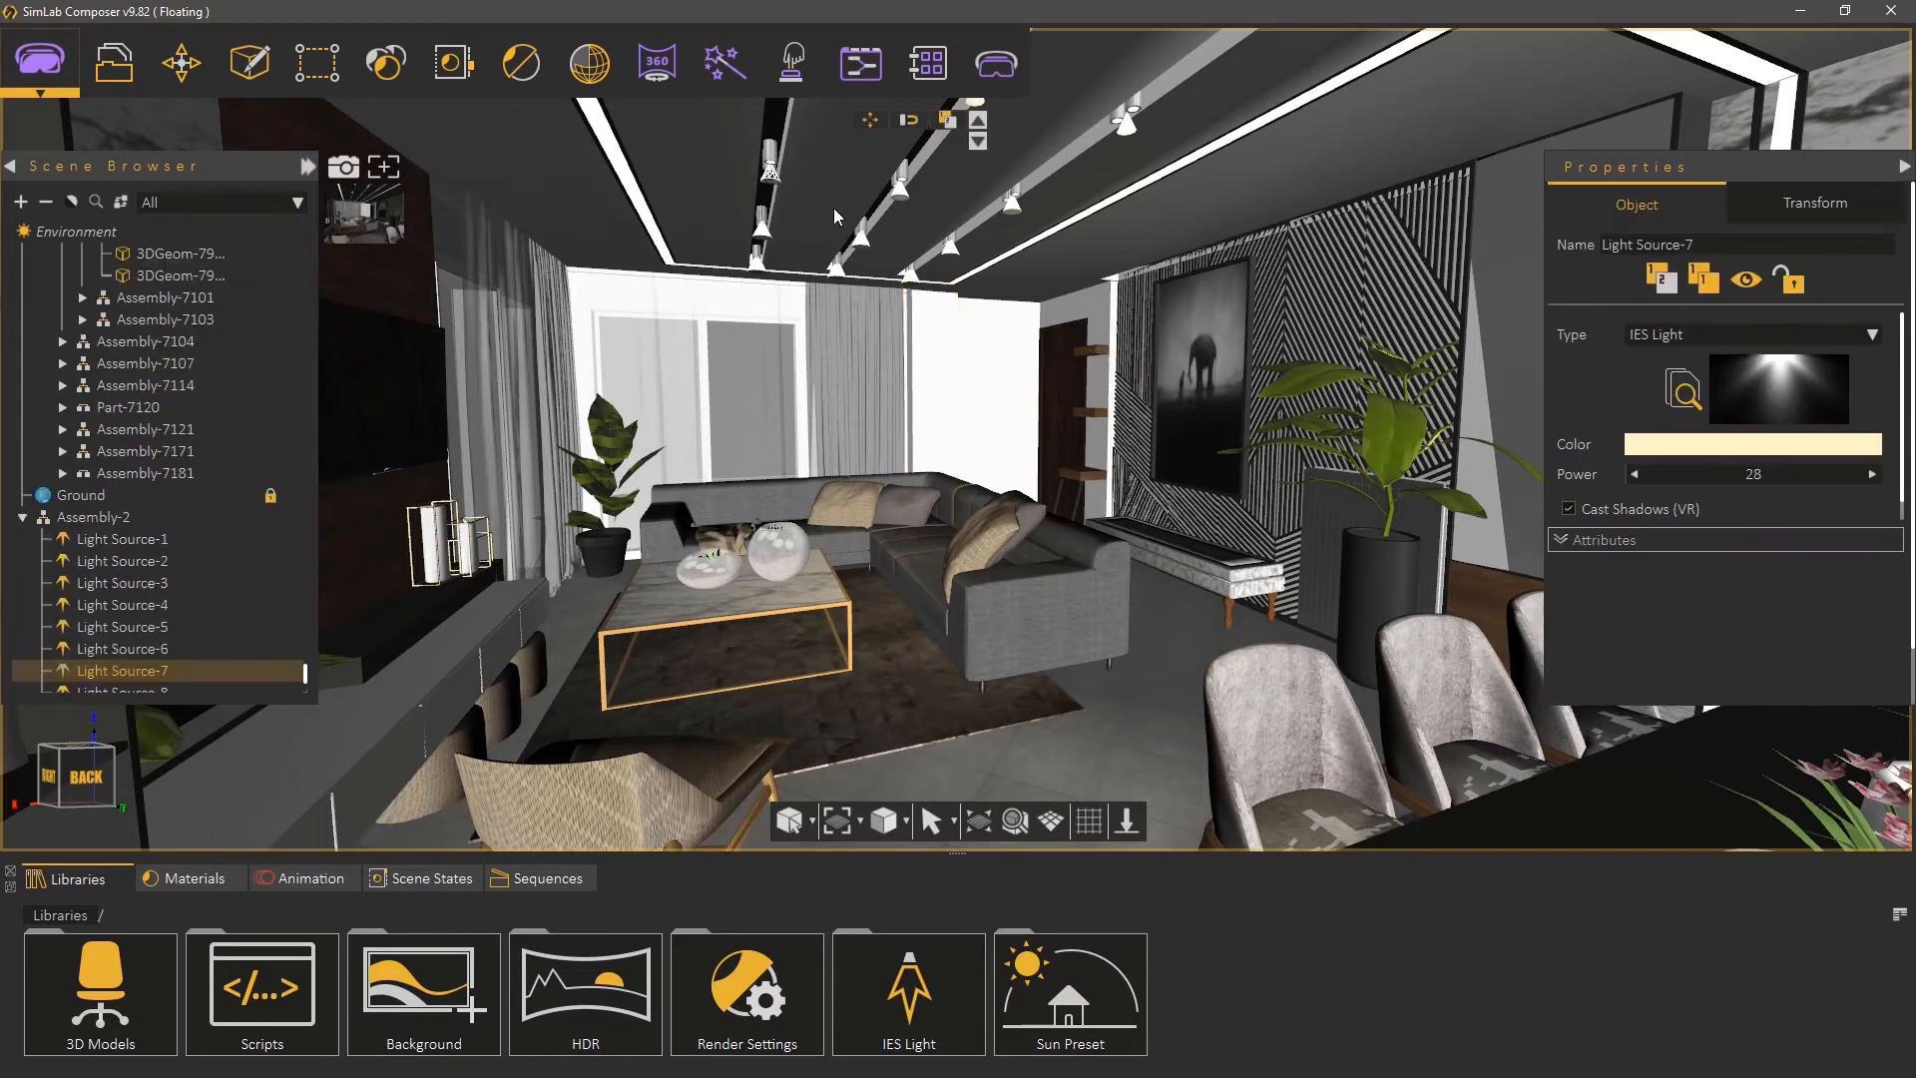
# Inspect the properties of individual IES light sources on the ceiling above the living room
pyautogui.scroll(3, 835, 210)
pyautogui.moveTo(834, 210); pyautogui.dragTo(836, 339, button='middle')
pyautogui.click(882, 242)
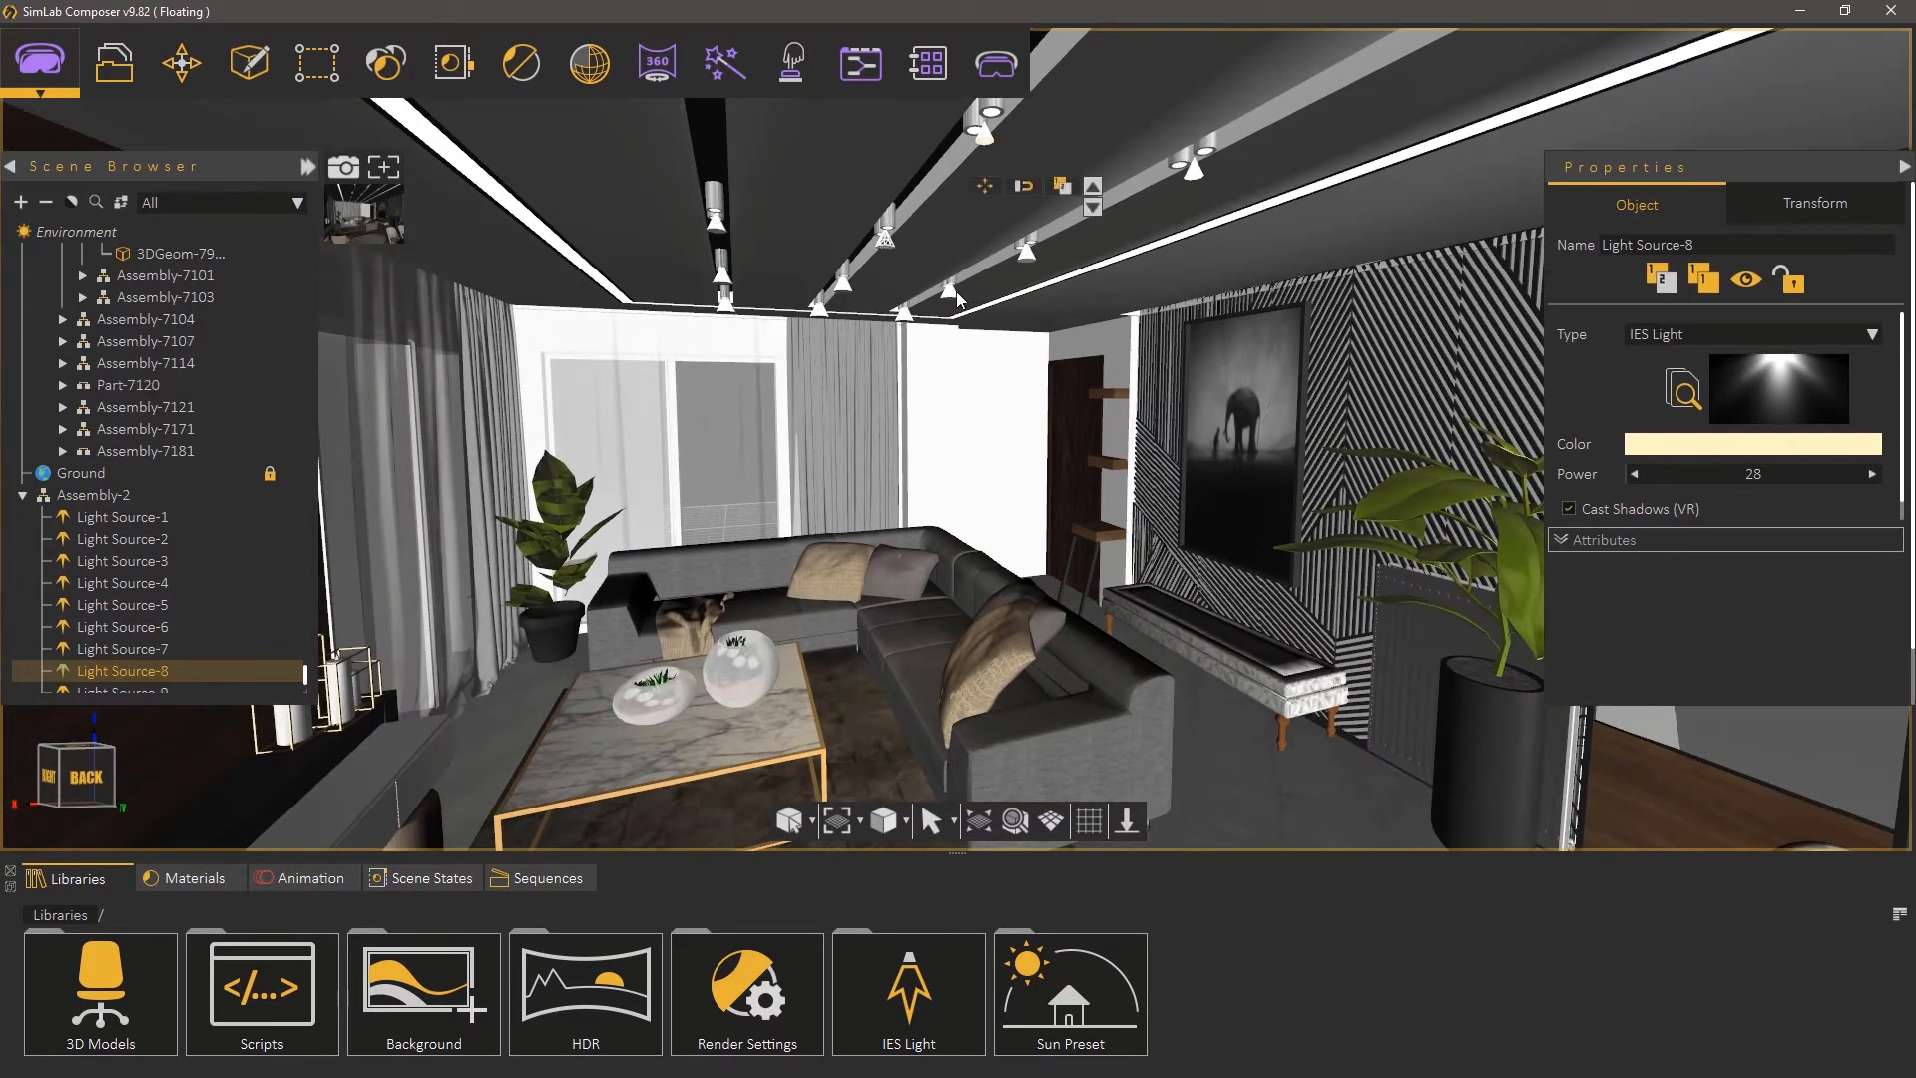
pyautogui.click(951, 293)
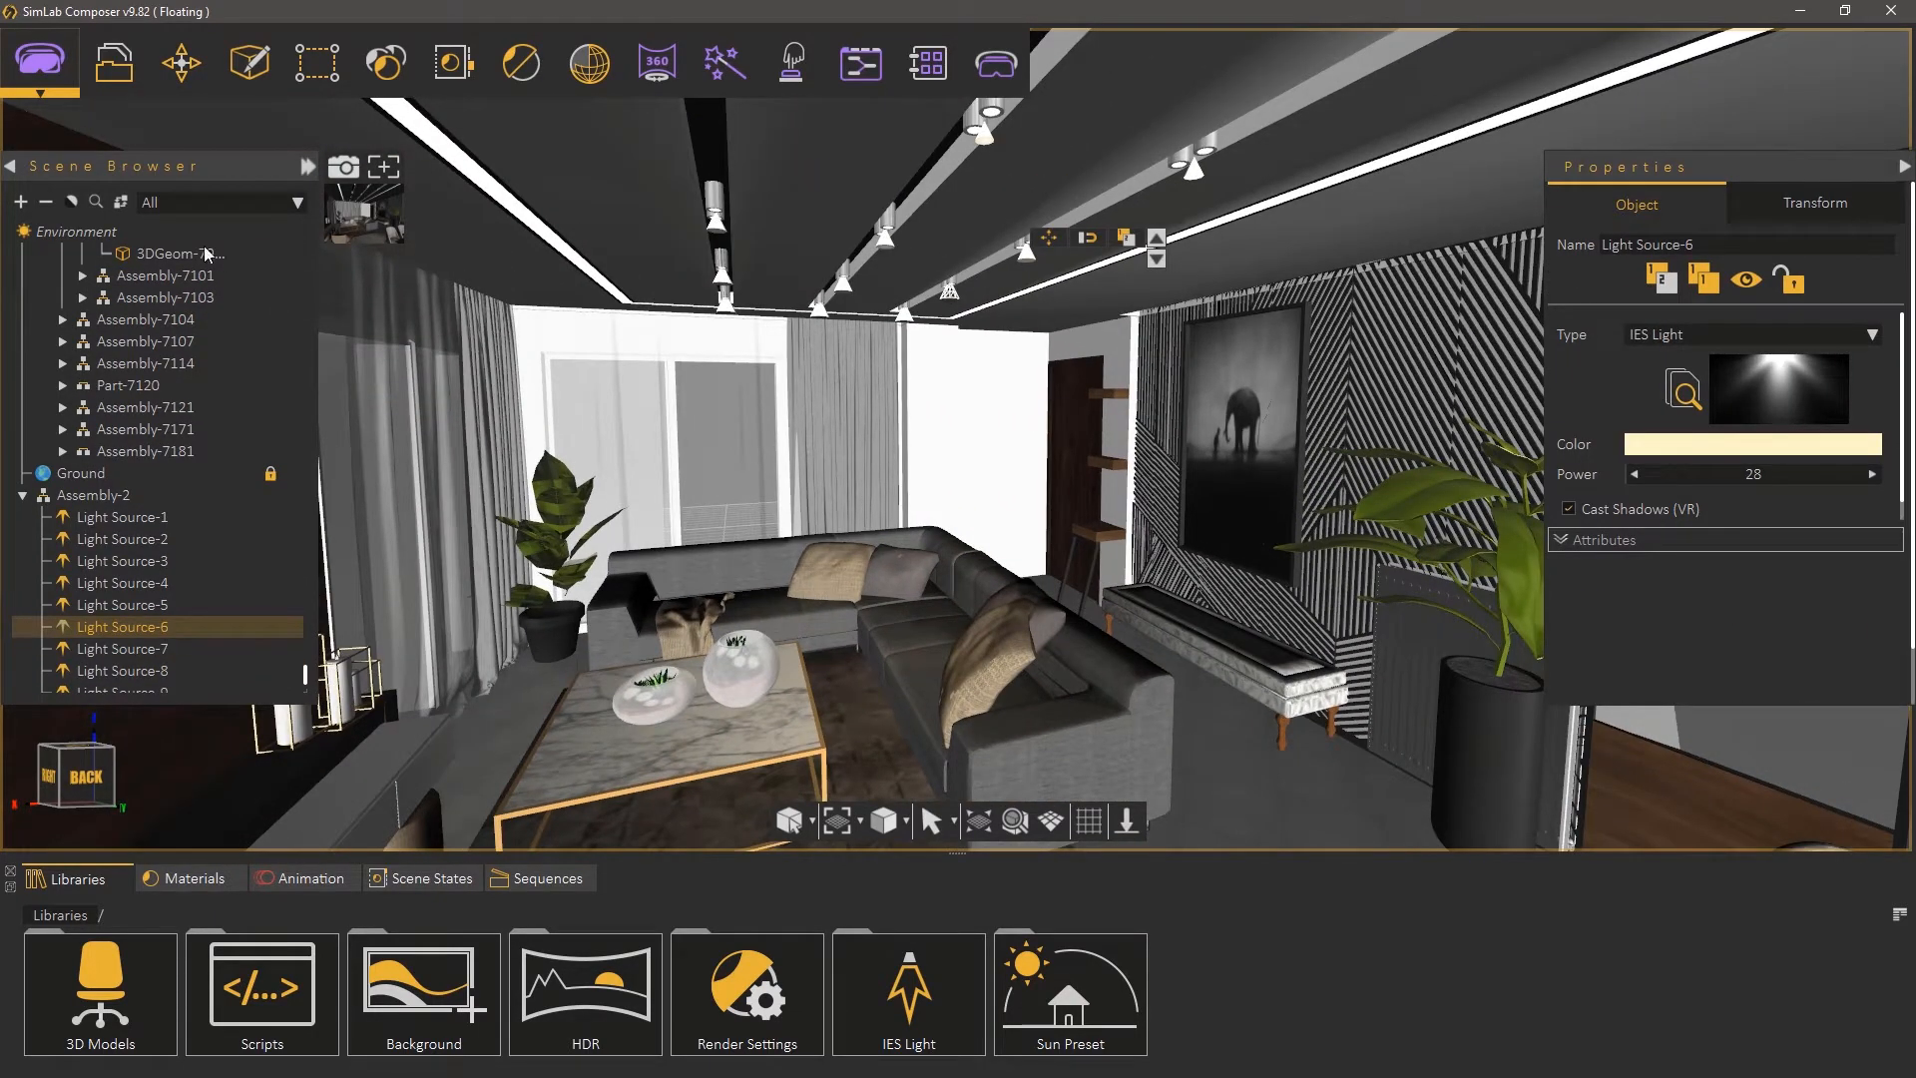
# Enable the sun in the environment settings and check its direction against the building with the interactive direction tool
pyautogui.click(150, 234)
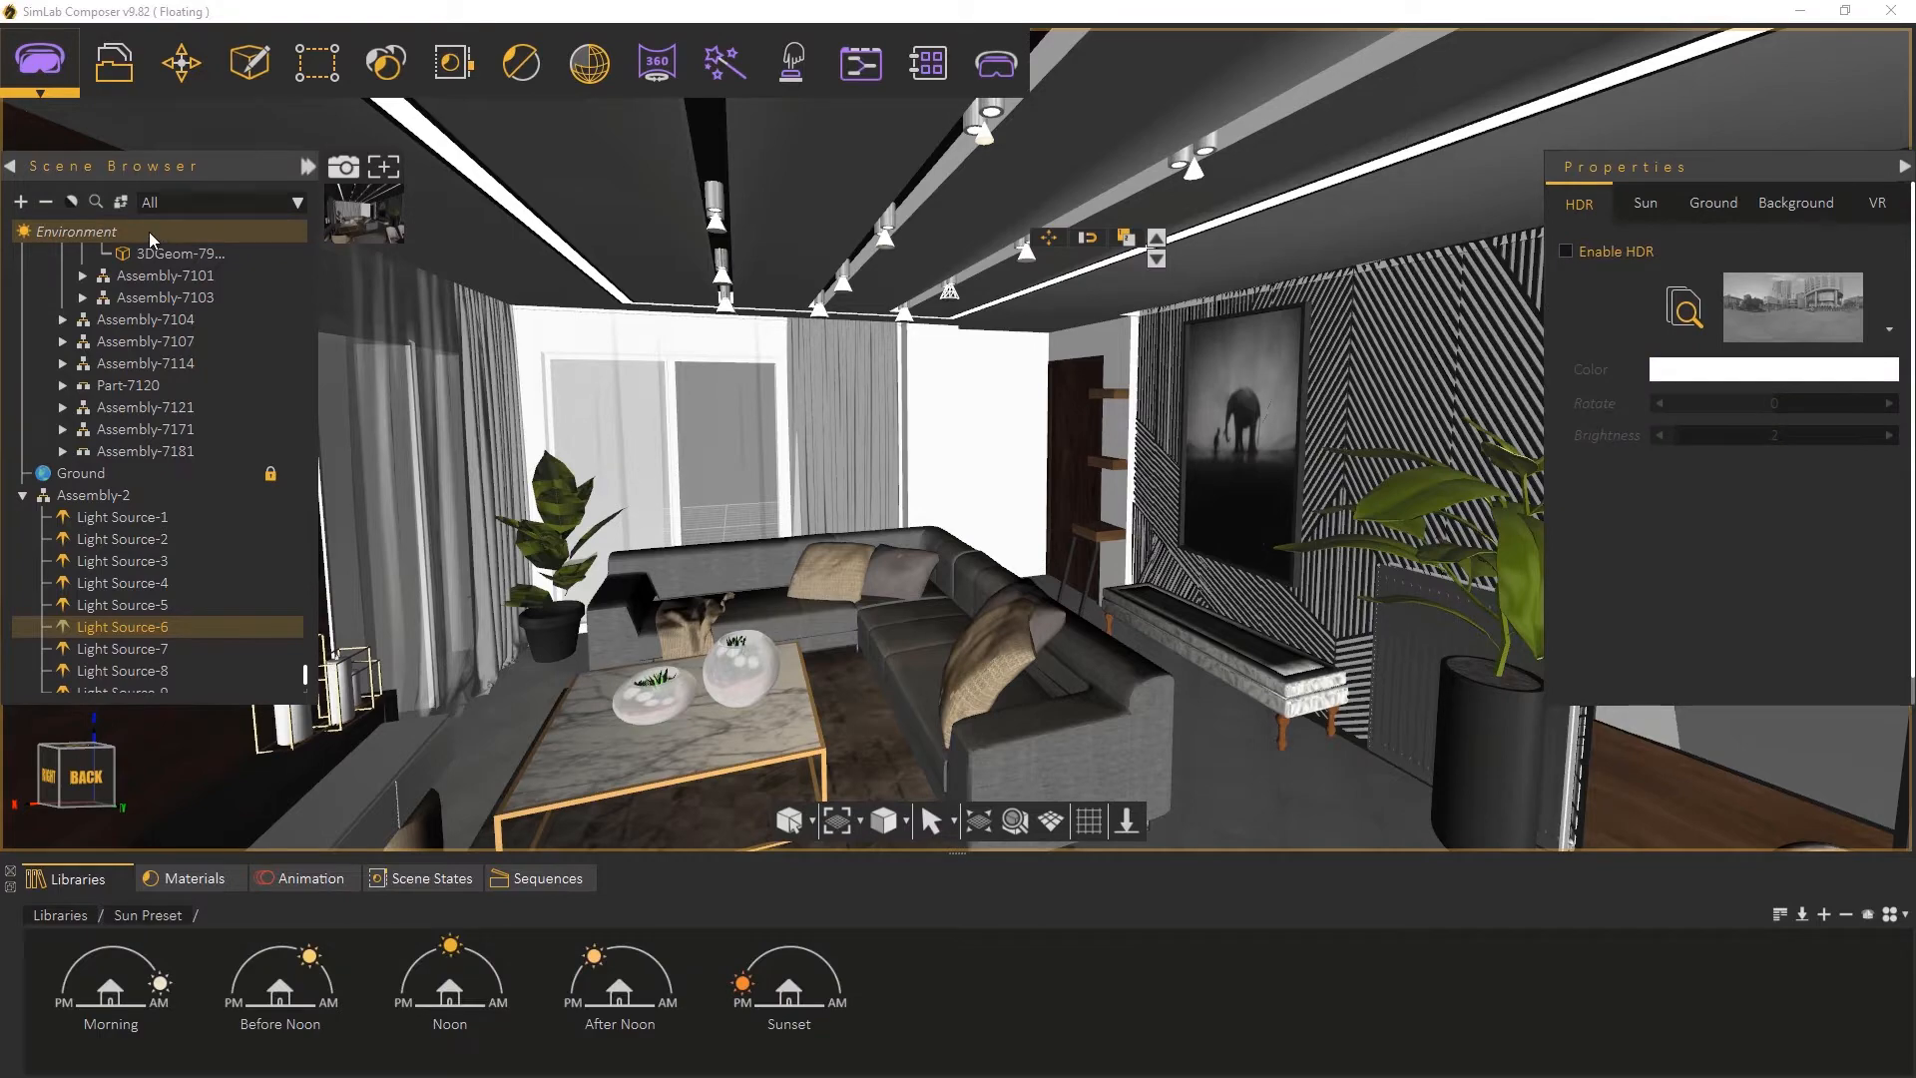
pyautogui.click(1641, 208)
pyautogui.click(1608, 255)
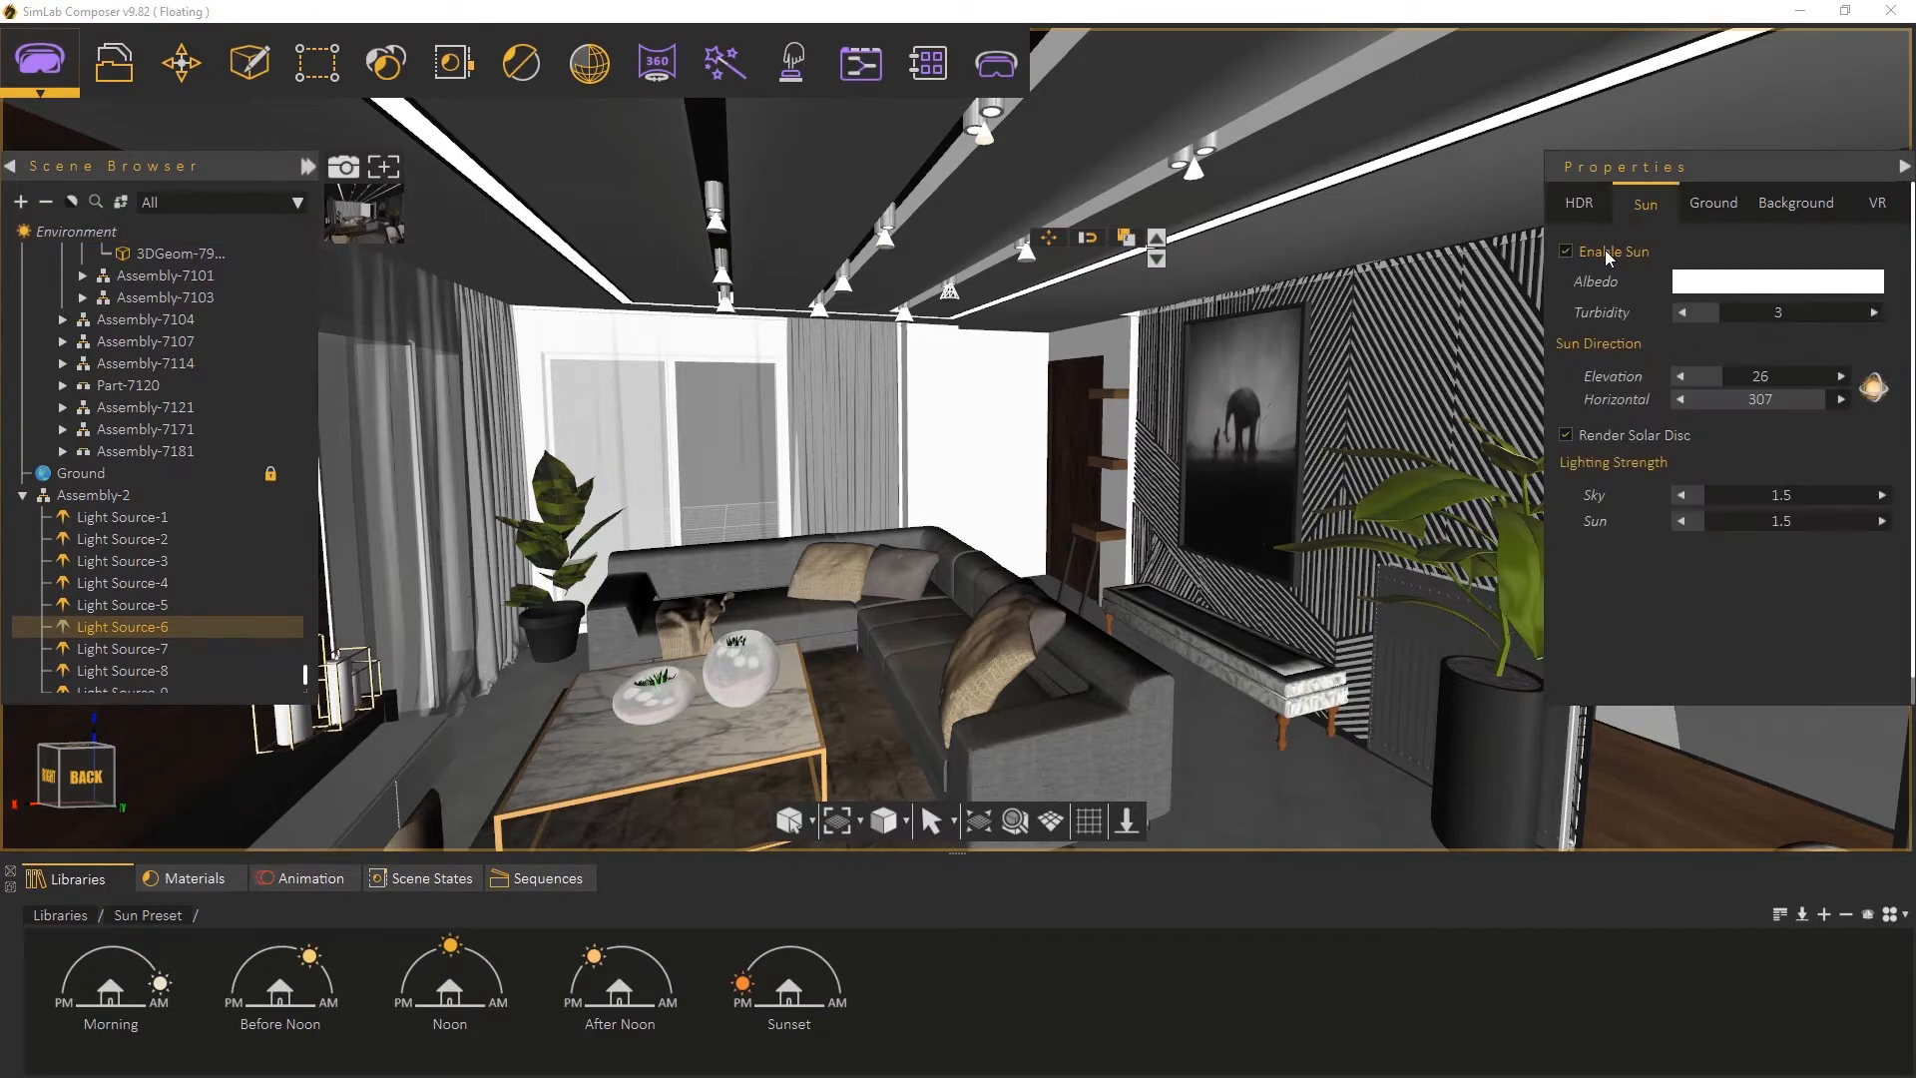
pyautogui.click(1873, 387)
pyautogui.moveTo(883, 496); pyautogui.dragTo(1654, 646, button='middle')
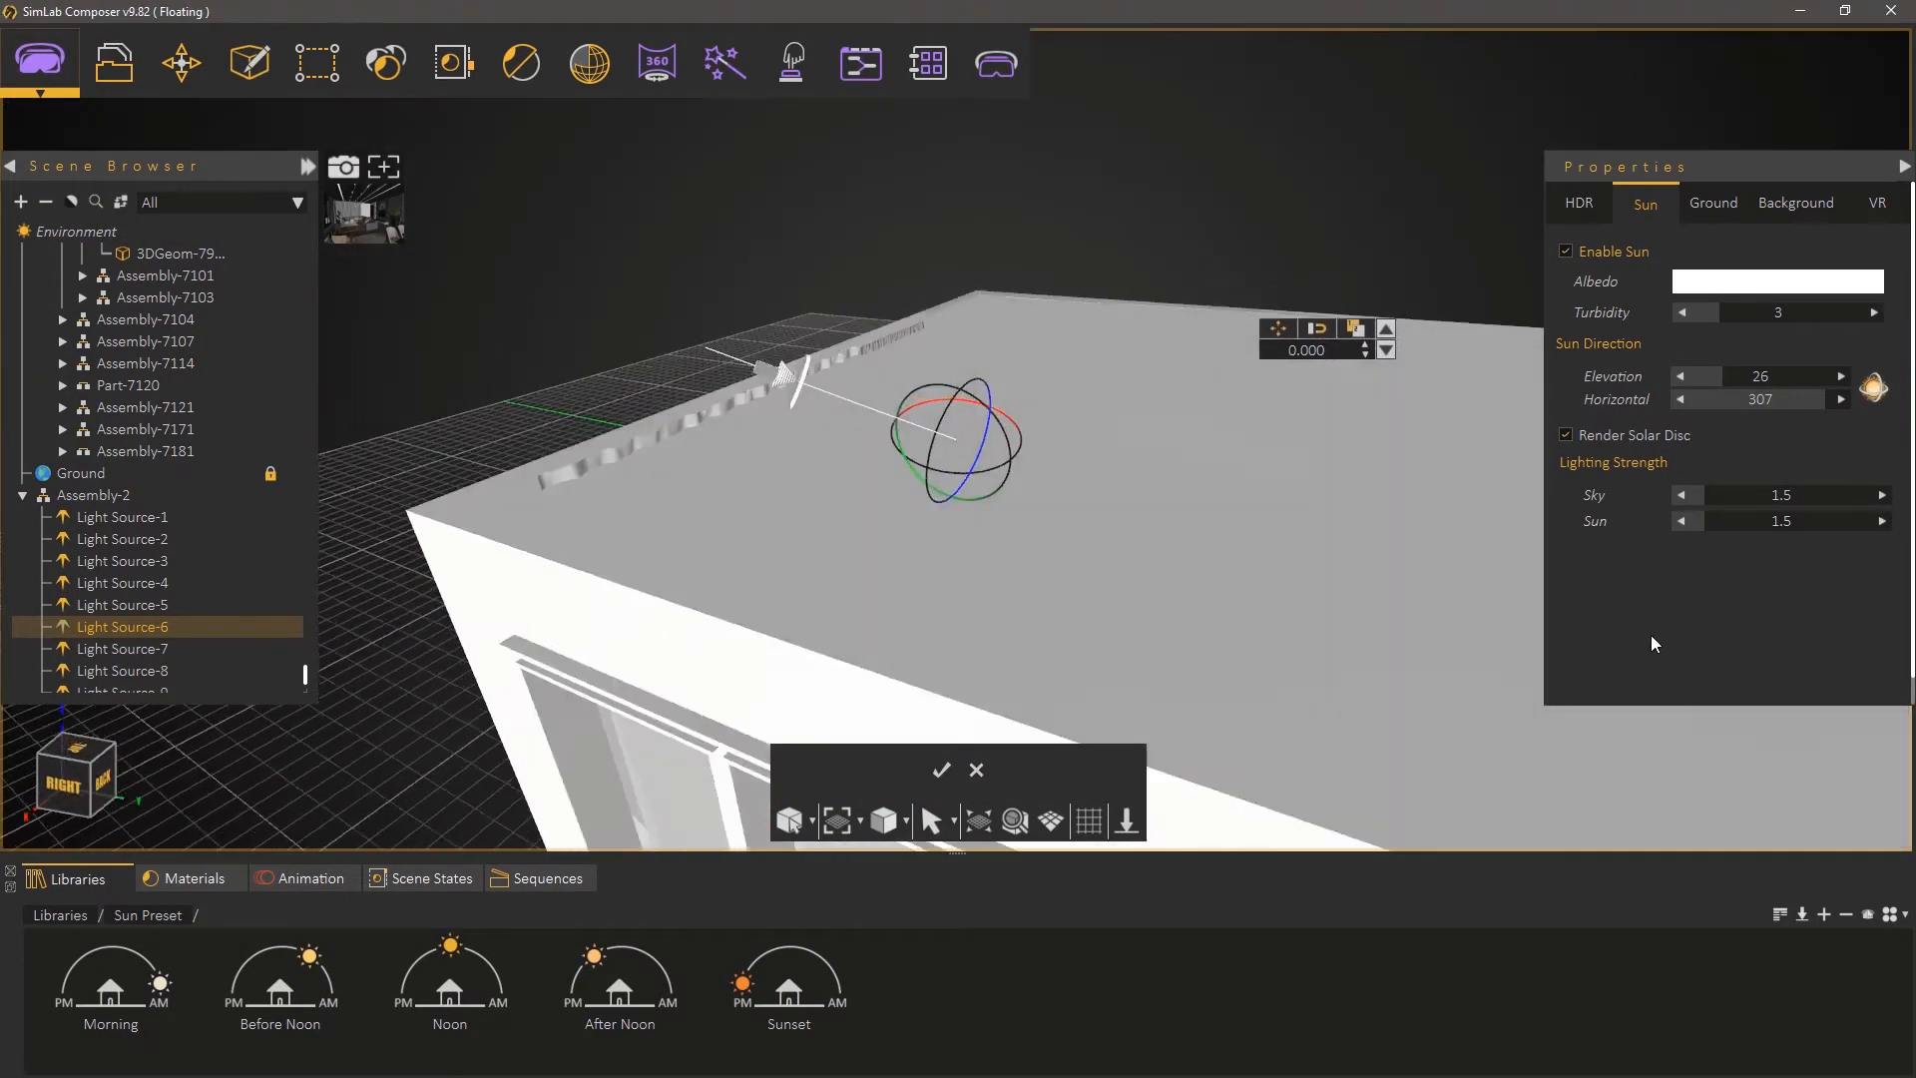
pyautogui.moveTo(788, 610); pyautogui.dragTo(1118, 610, button='middle')
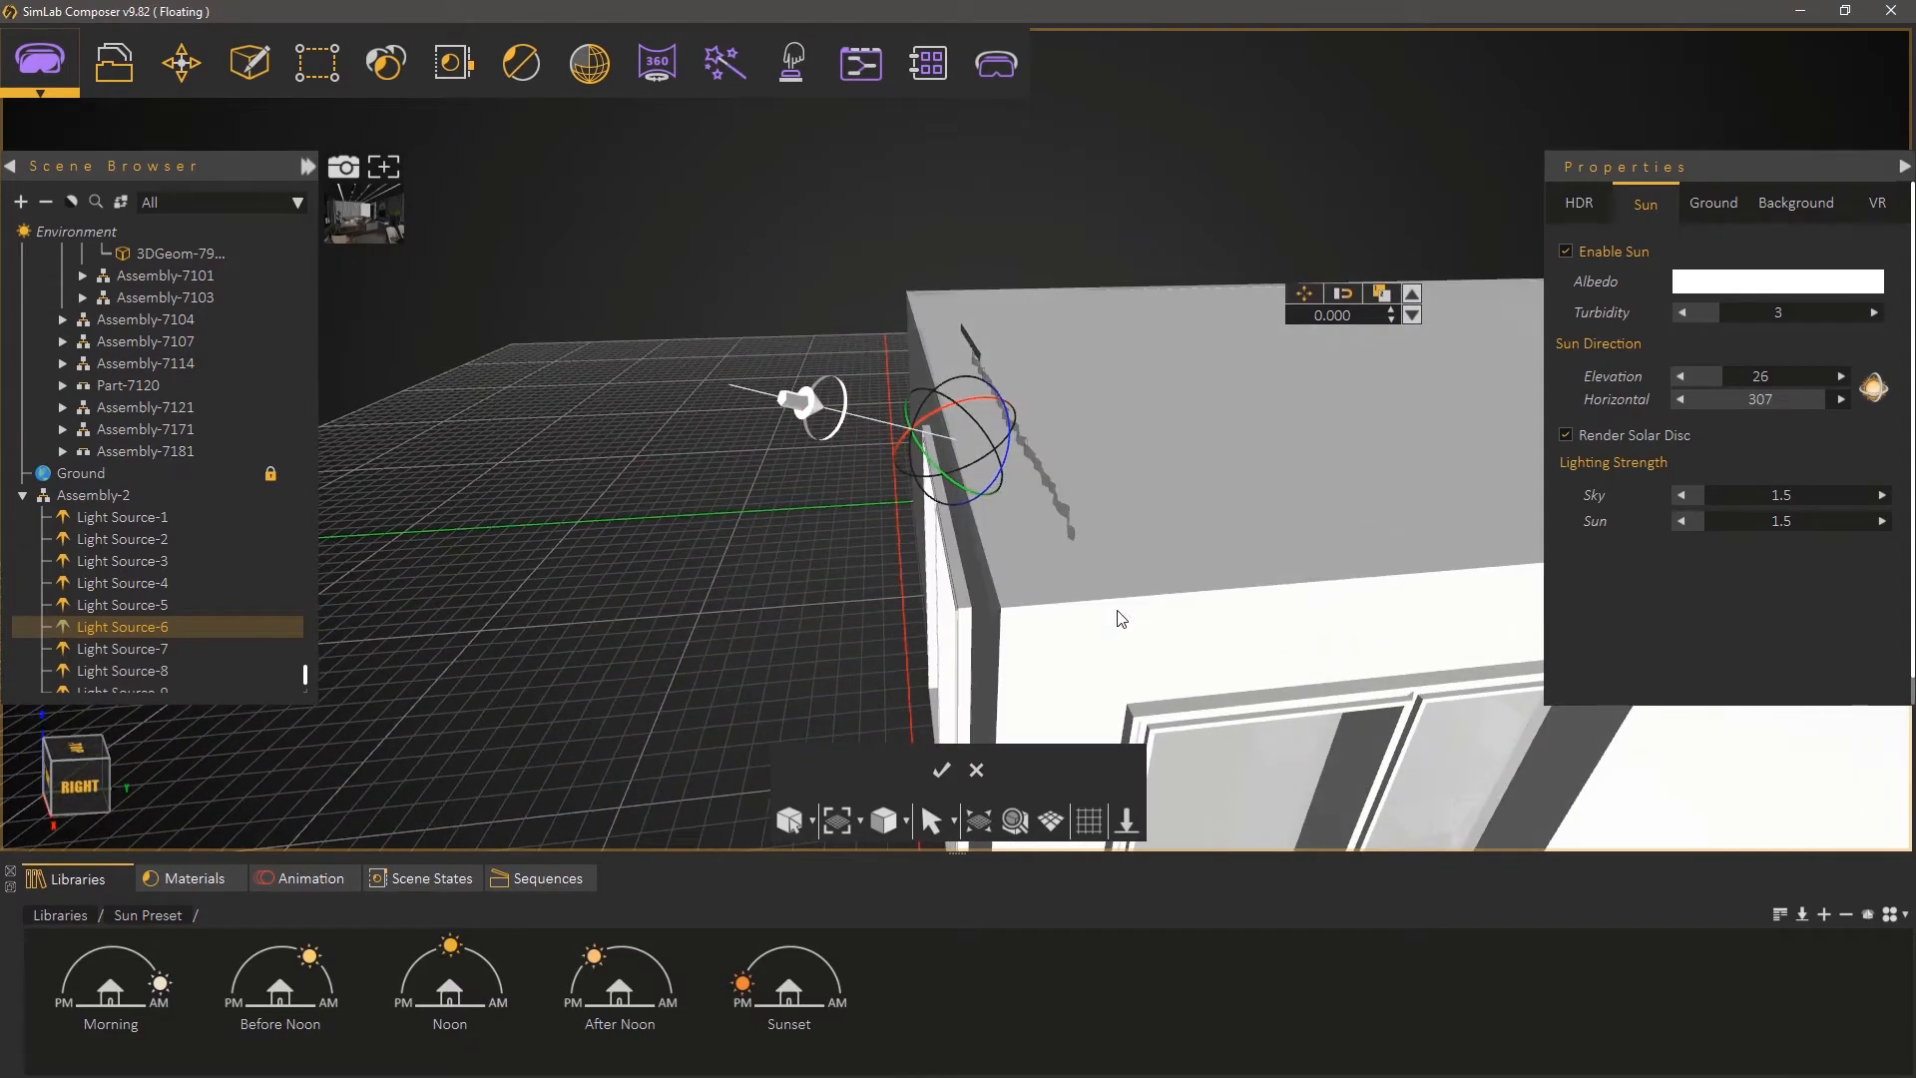
pyautogui.click(943, 772)
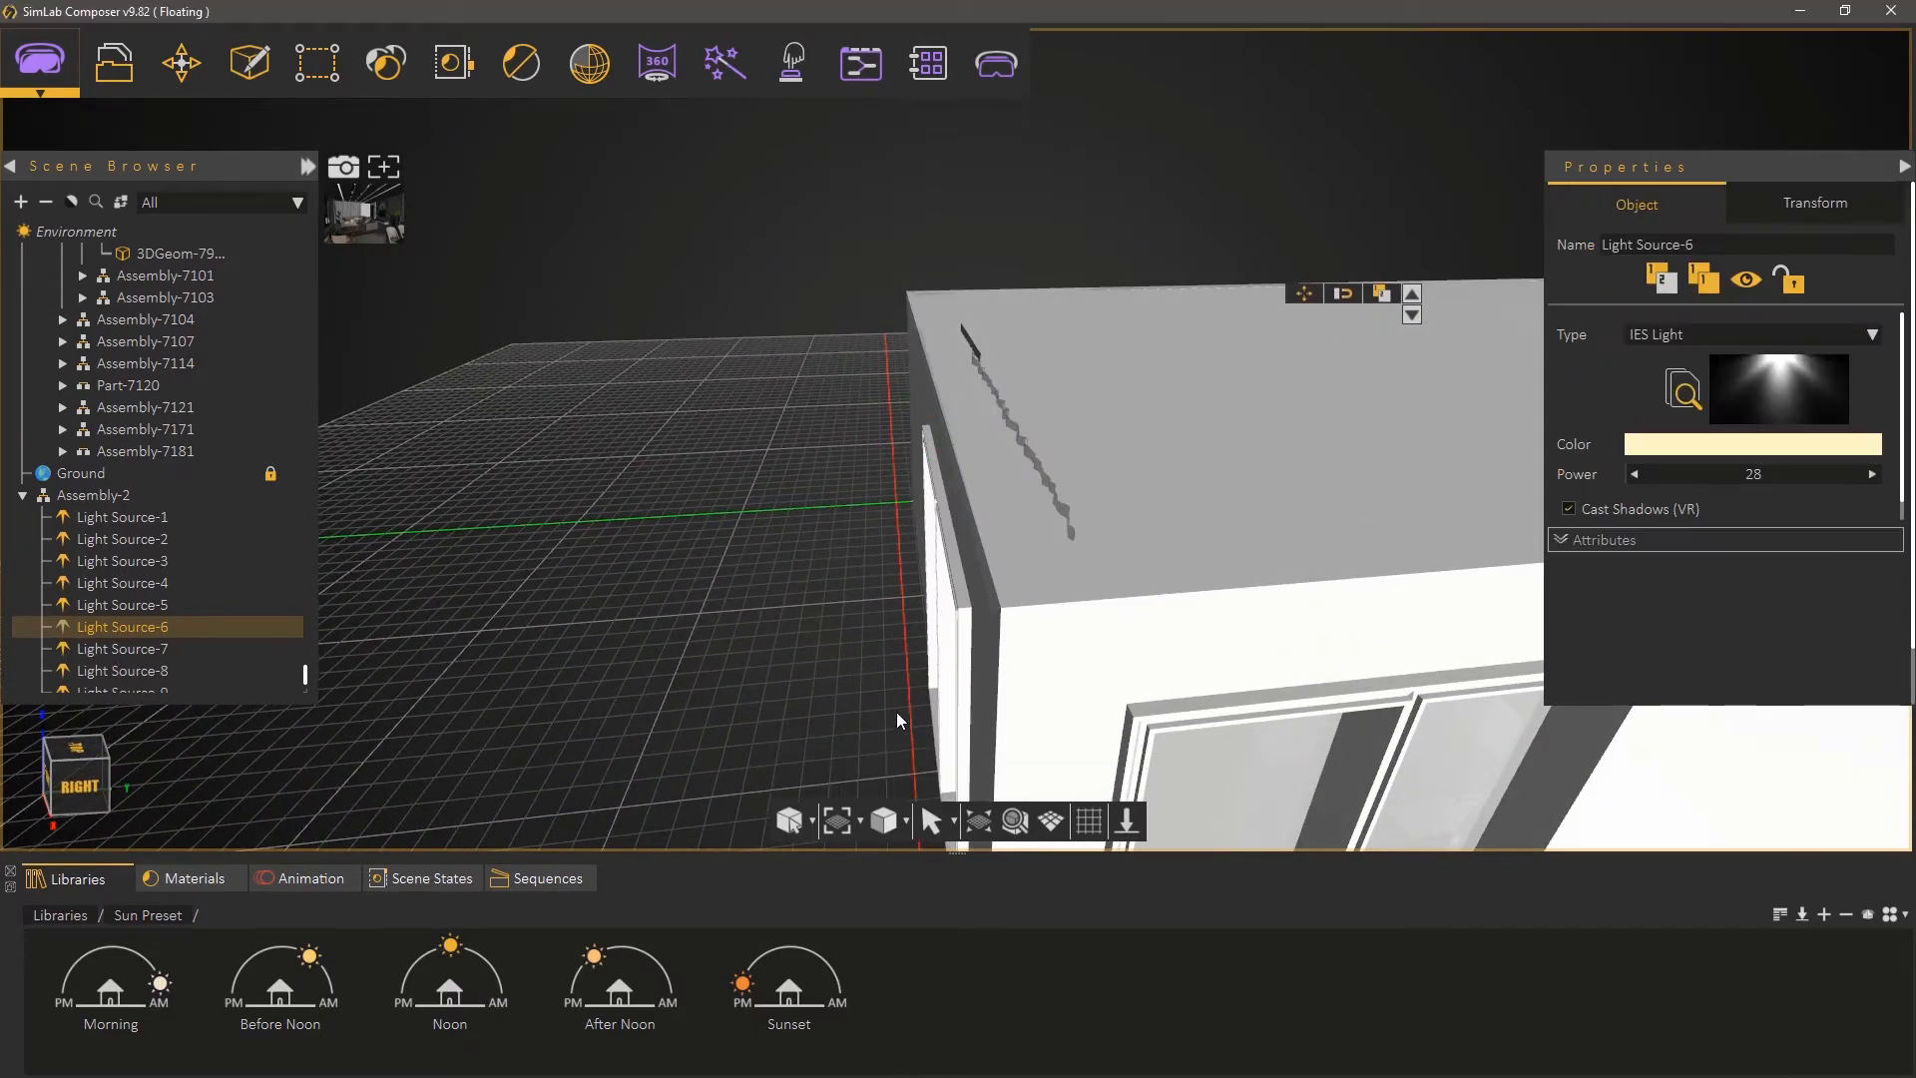
# Select the glass panes of both corner windows and convert them to portal lights
pyautogui.moveTo(898, 706); pyautogui.dragTo(696, 410, button='middle')
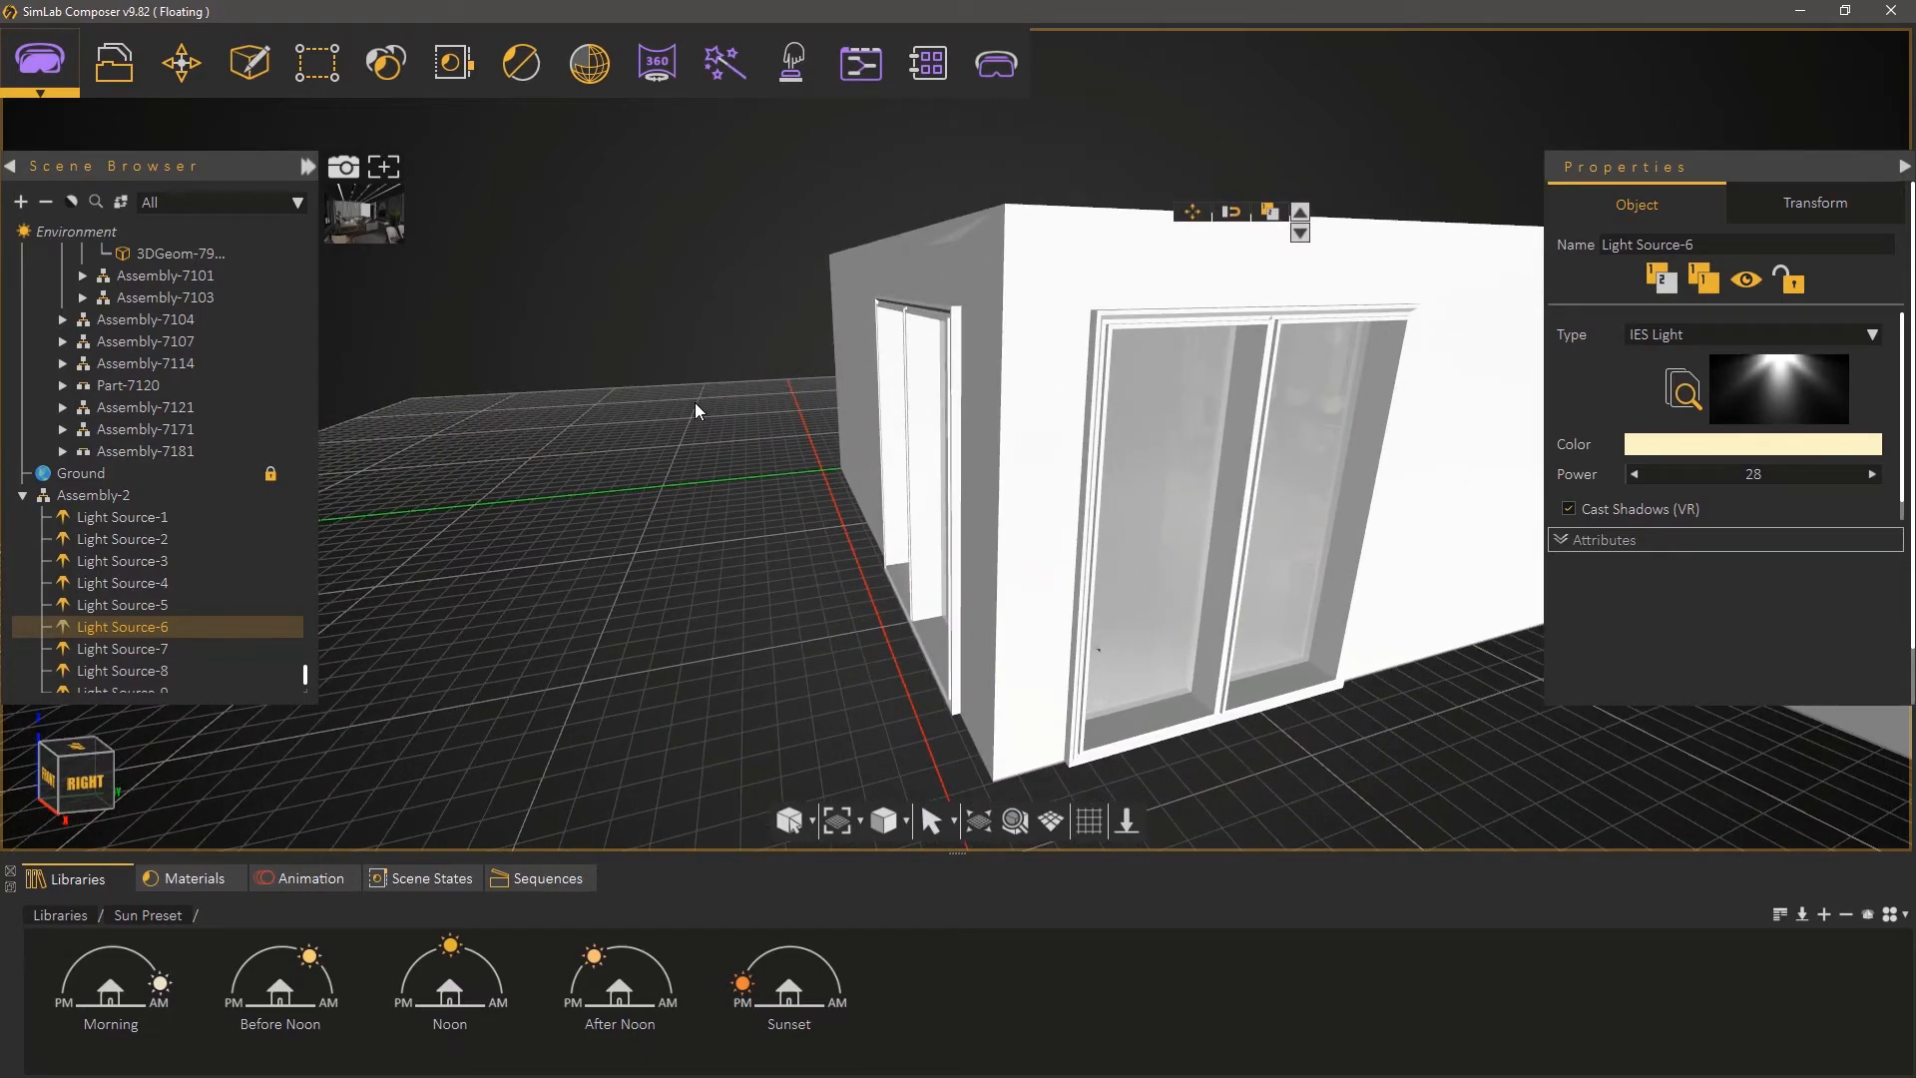
pyautogui.click(1128, 487)
pyautogui.moveTo(1121, 494); pyautogui.dragTo(980, 541, button='middle')
pyautogui.keyDown('ctrl'); pyautogui.click(924, 480); pyautogui.keyUp('ctrl')
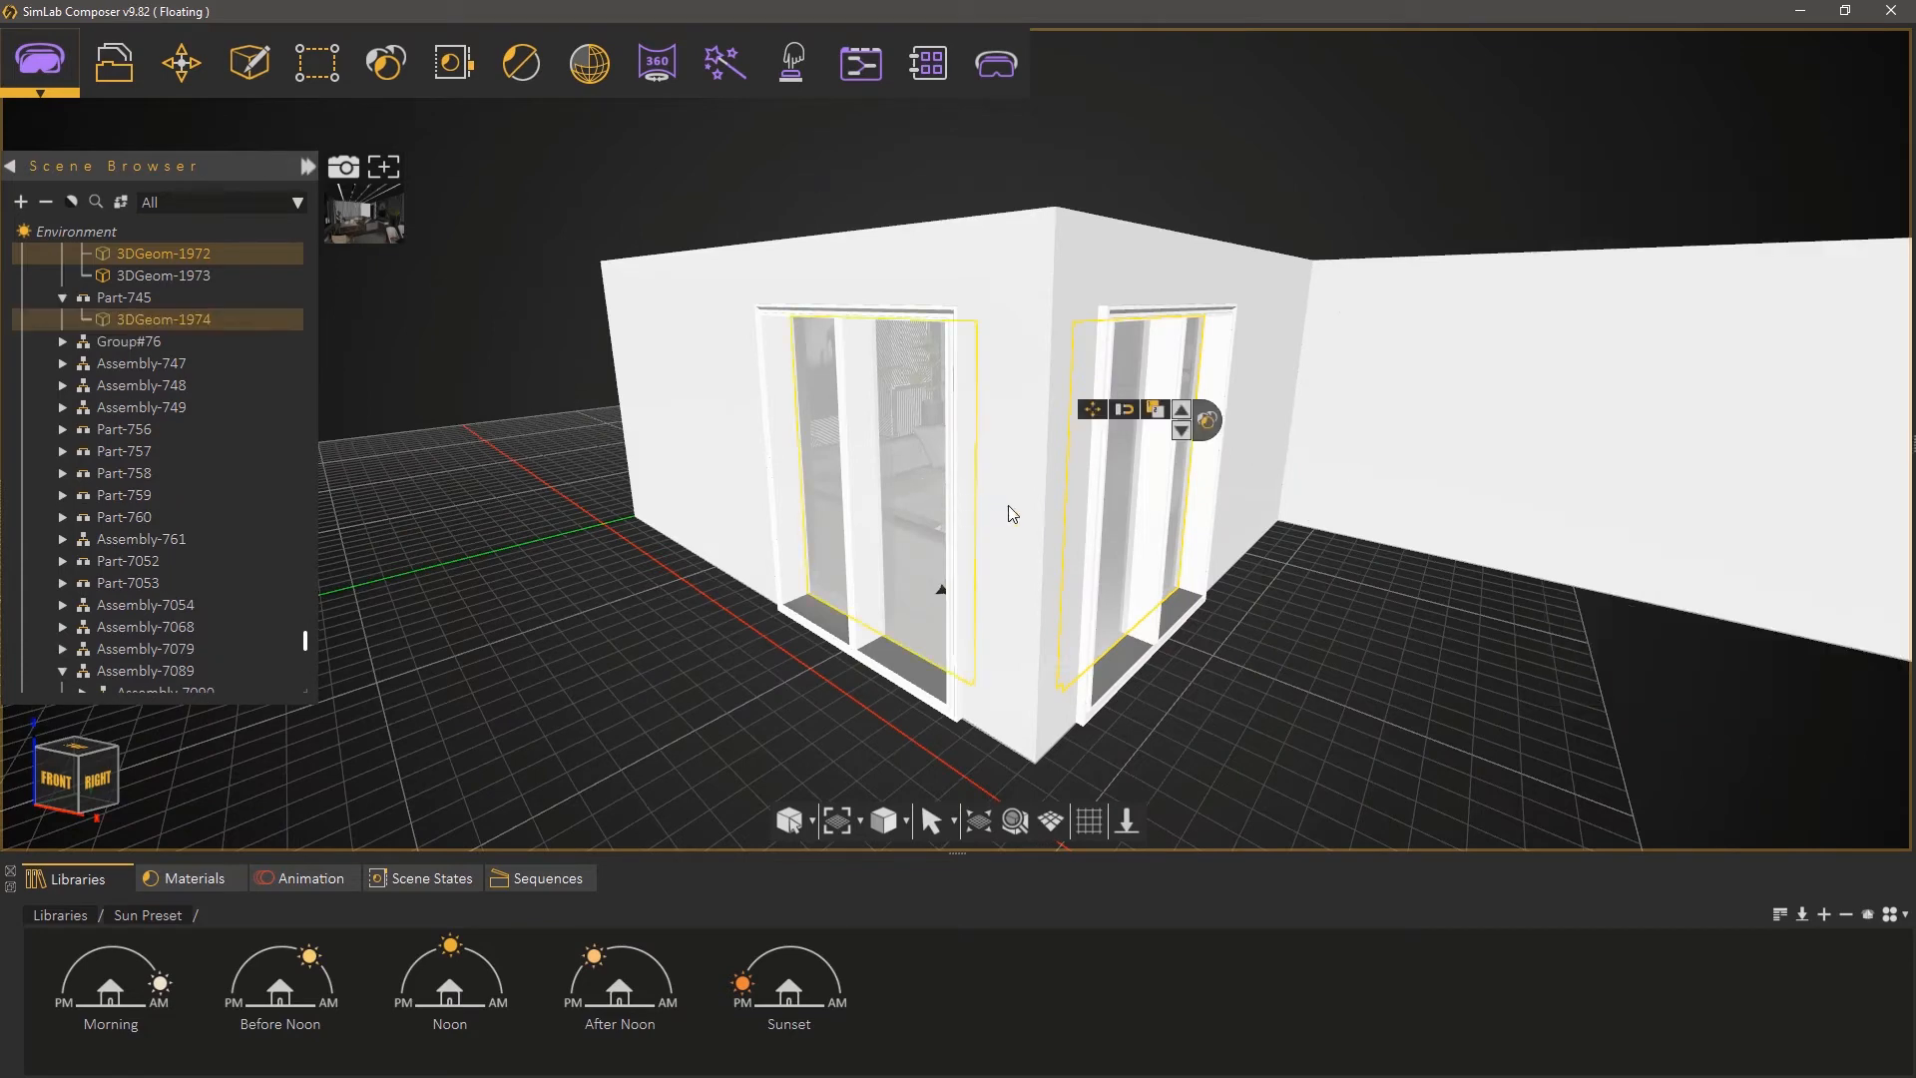
pyautogui.click(251, 66)
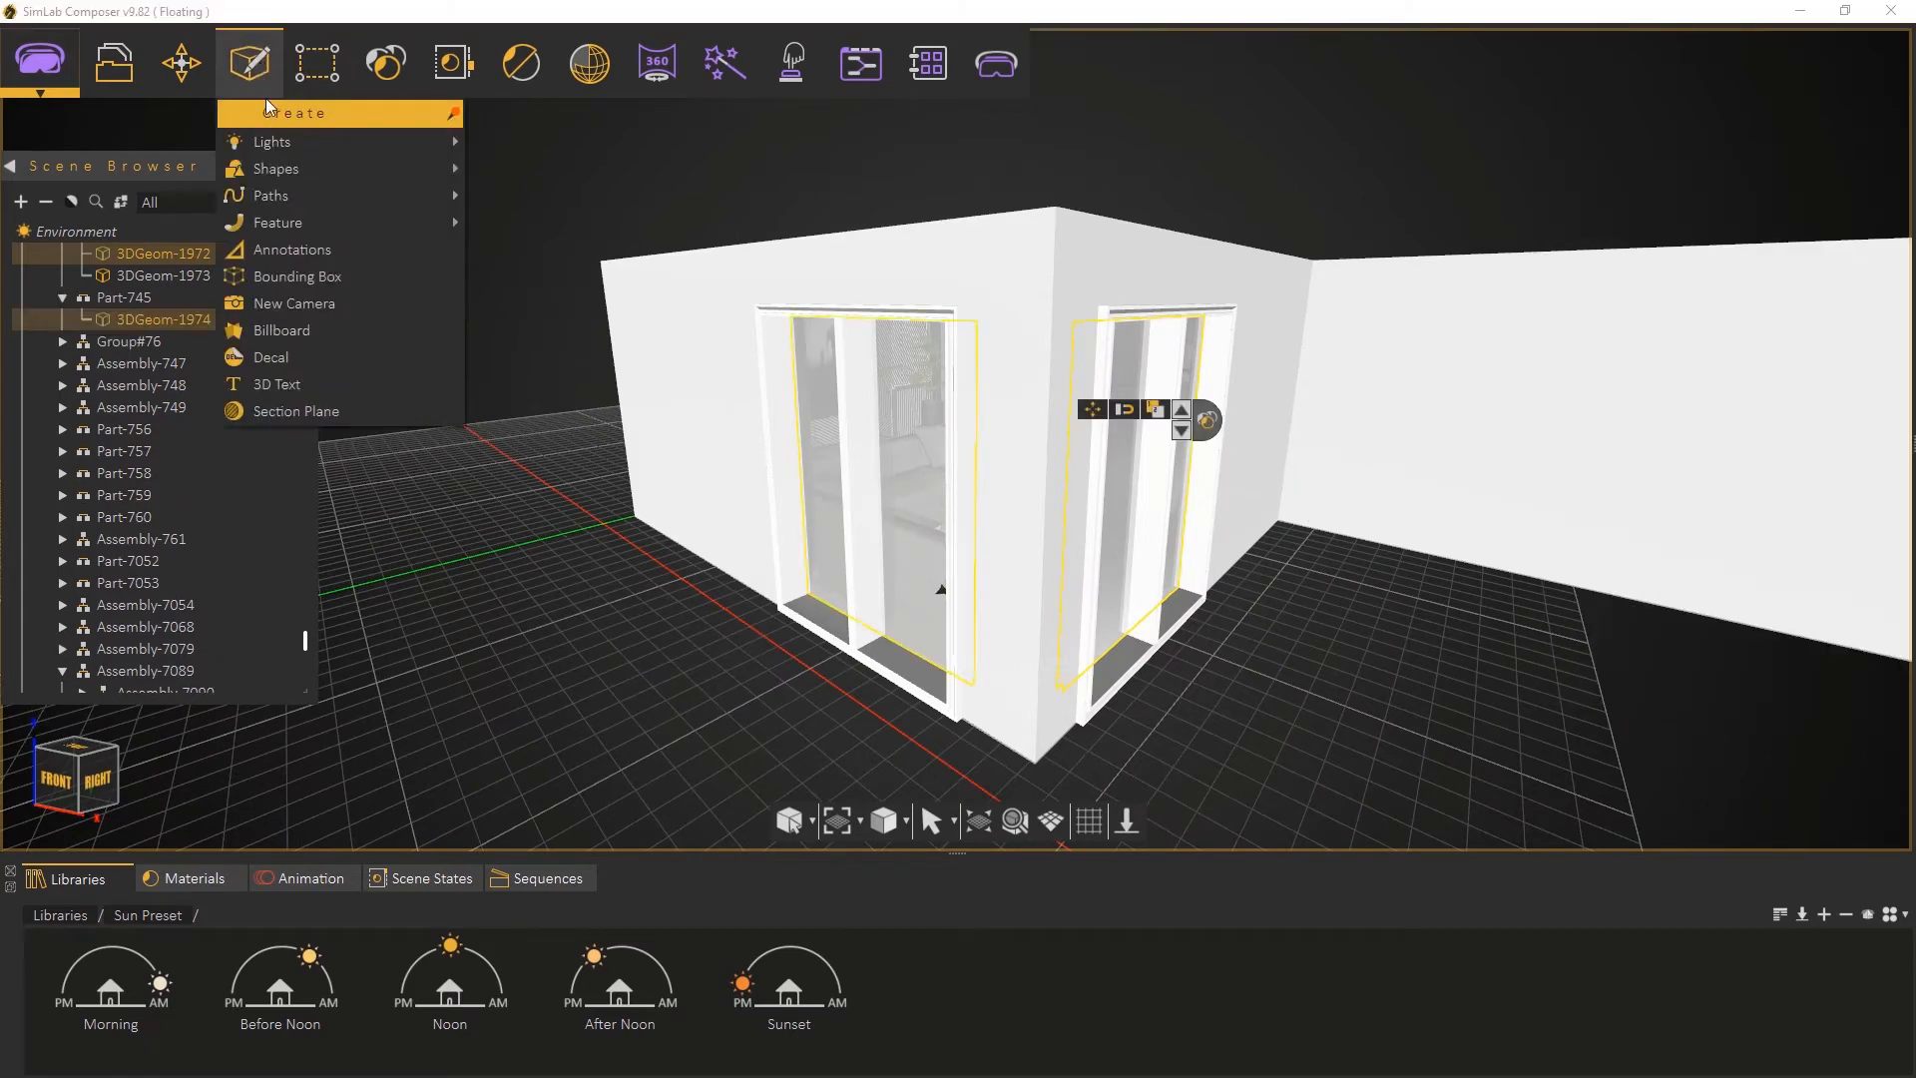
pyautogui.moveTo(284, 147)
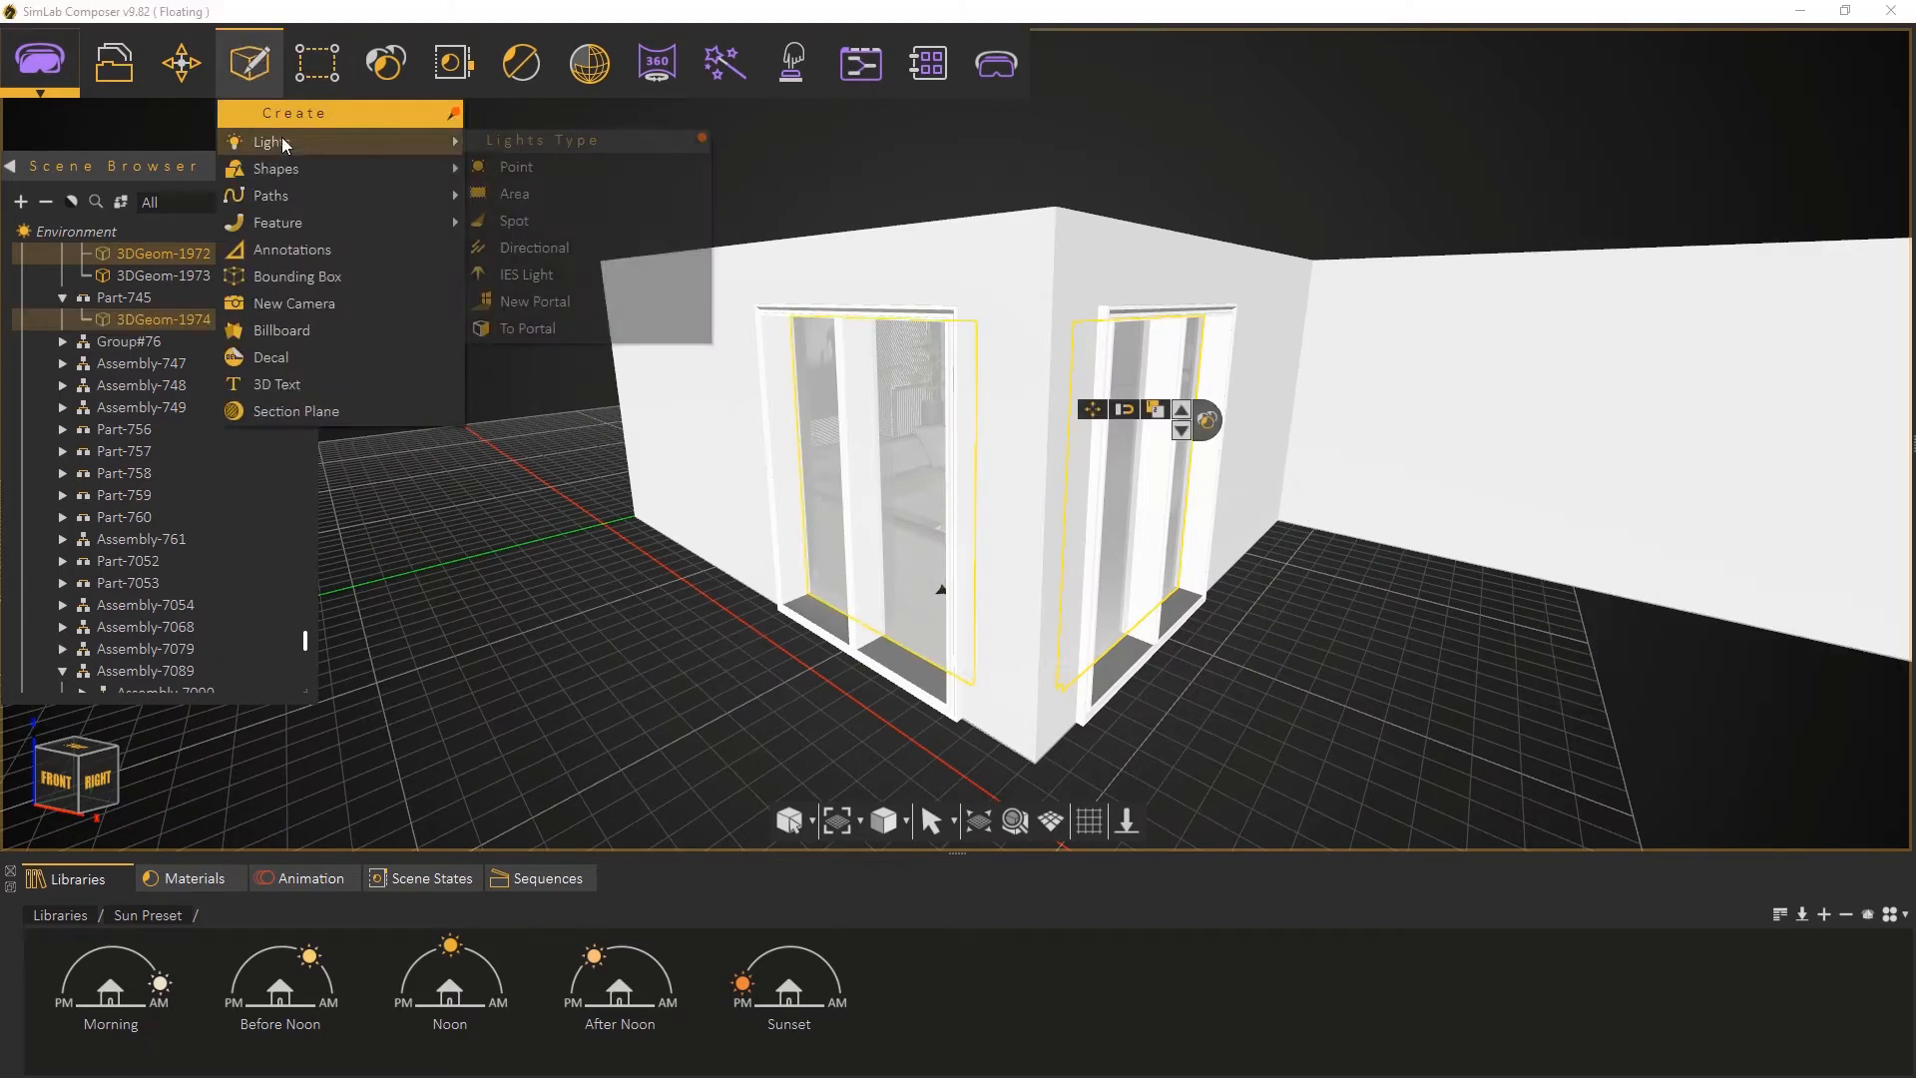
pyautogui.click(537, 339)
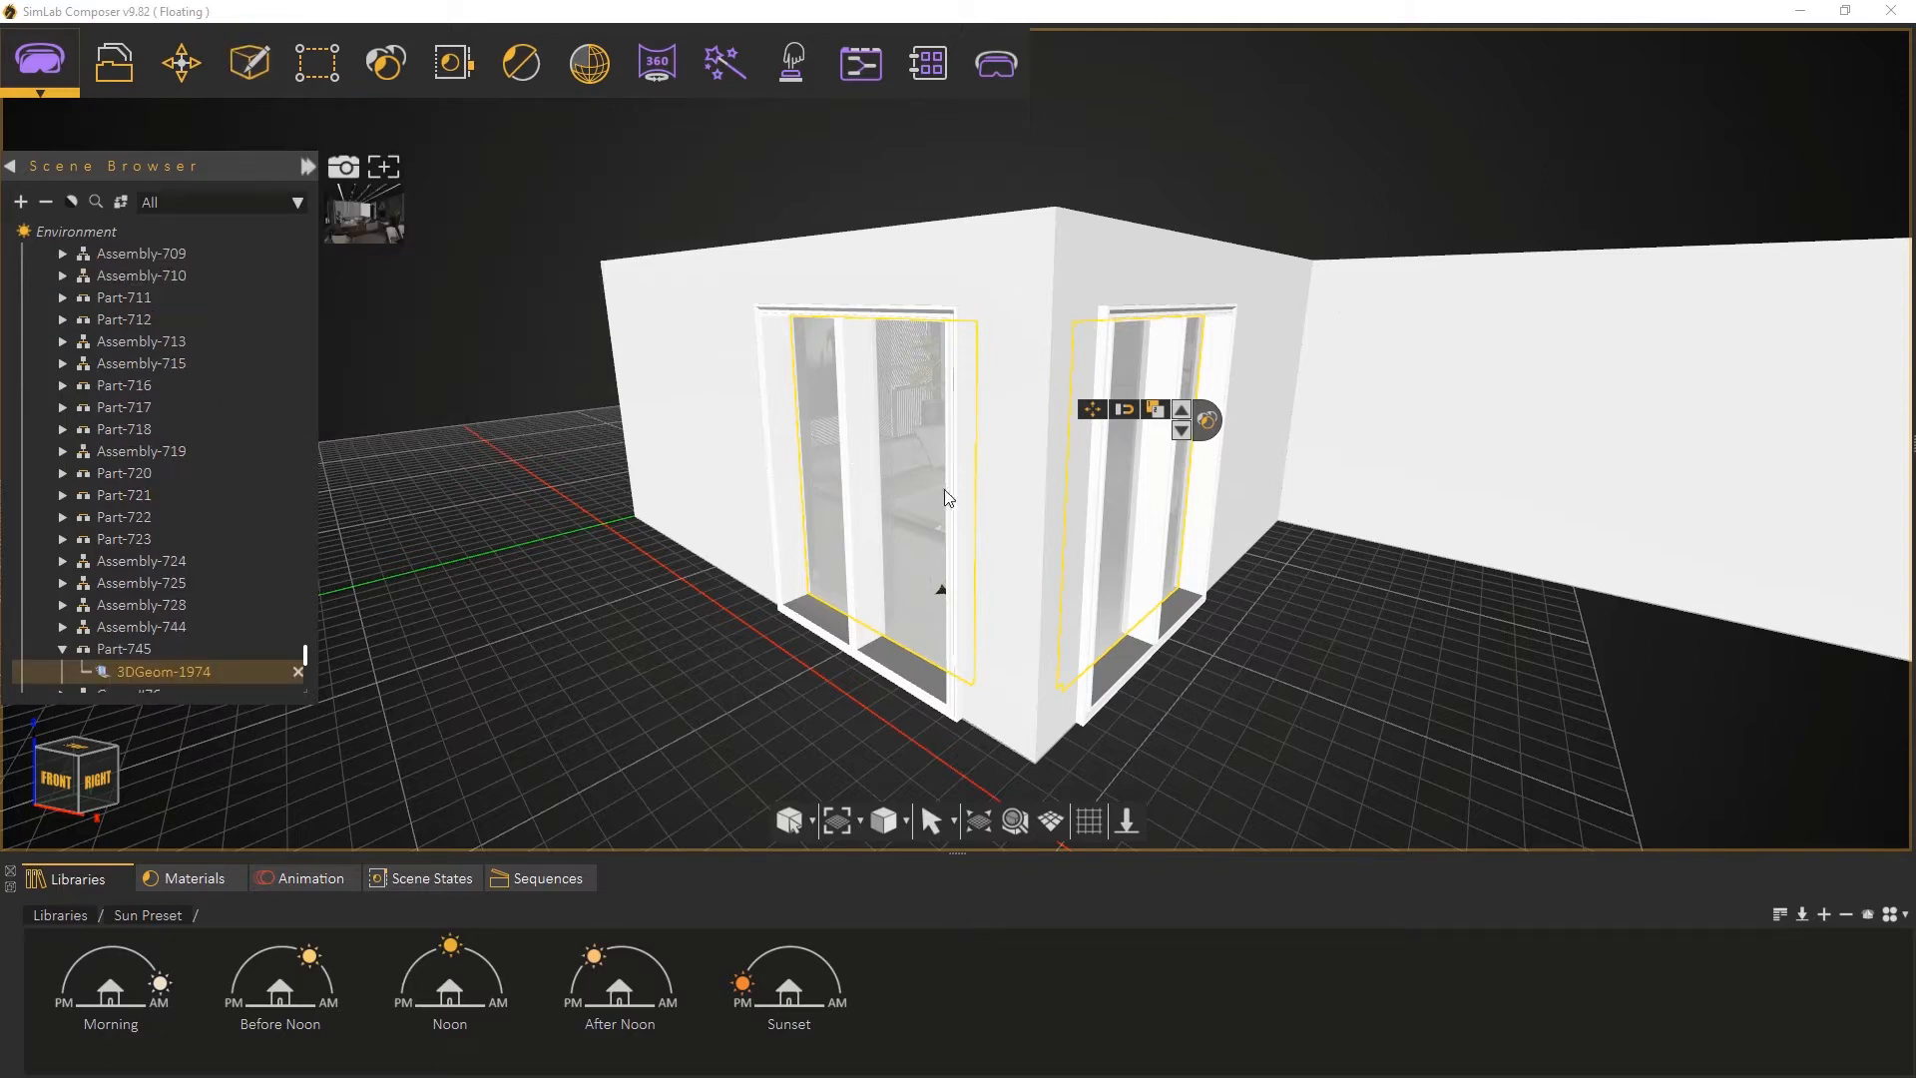
# Set the render output format to JPEG and the image size to 1920X1080
pyautogui.moveTo(1381, 500); pyautogui.dragTo(350, 529, button='middle')
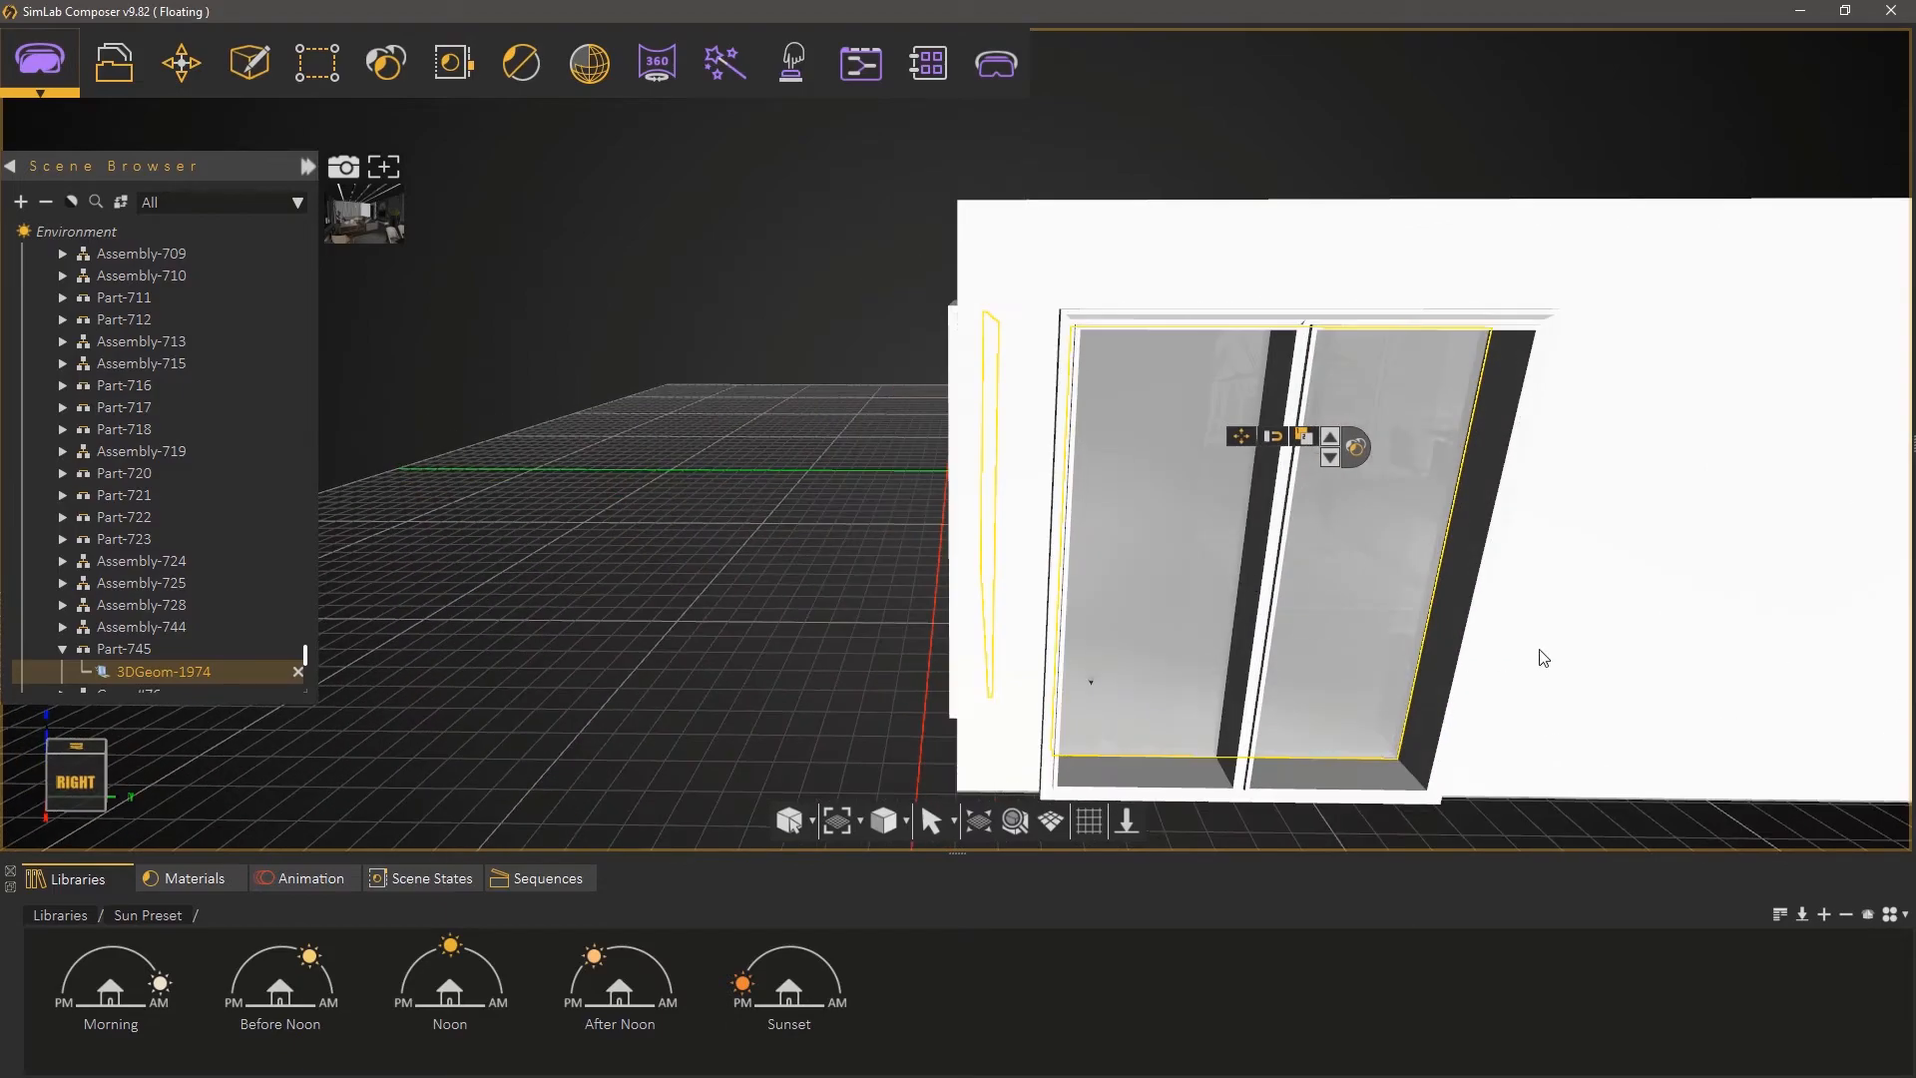
pyautogui.moveTo(1544, 652); pyautogui.dragTo(749, 642, button='middle')
pyautogui.moveTo(1332, 635); pyautogui.dragTo(407, 334, button='middle')
pyautogui.moveTo(1281, 478); pyautogui.dragTo(853, 449, button='middle')
pyautogui.scroll(-3, 1008, 479)
pyautogui.moveTo(1062, 573); pyautogui.dragTo(1114, 636, button='middle')
pyautogui.moveTo(520, 66)
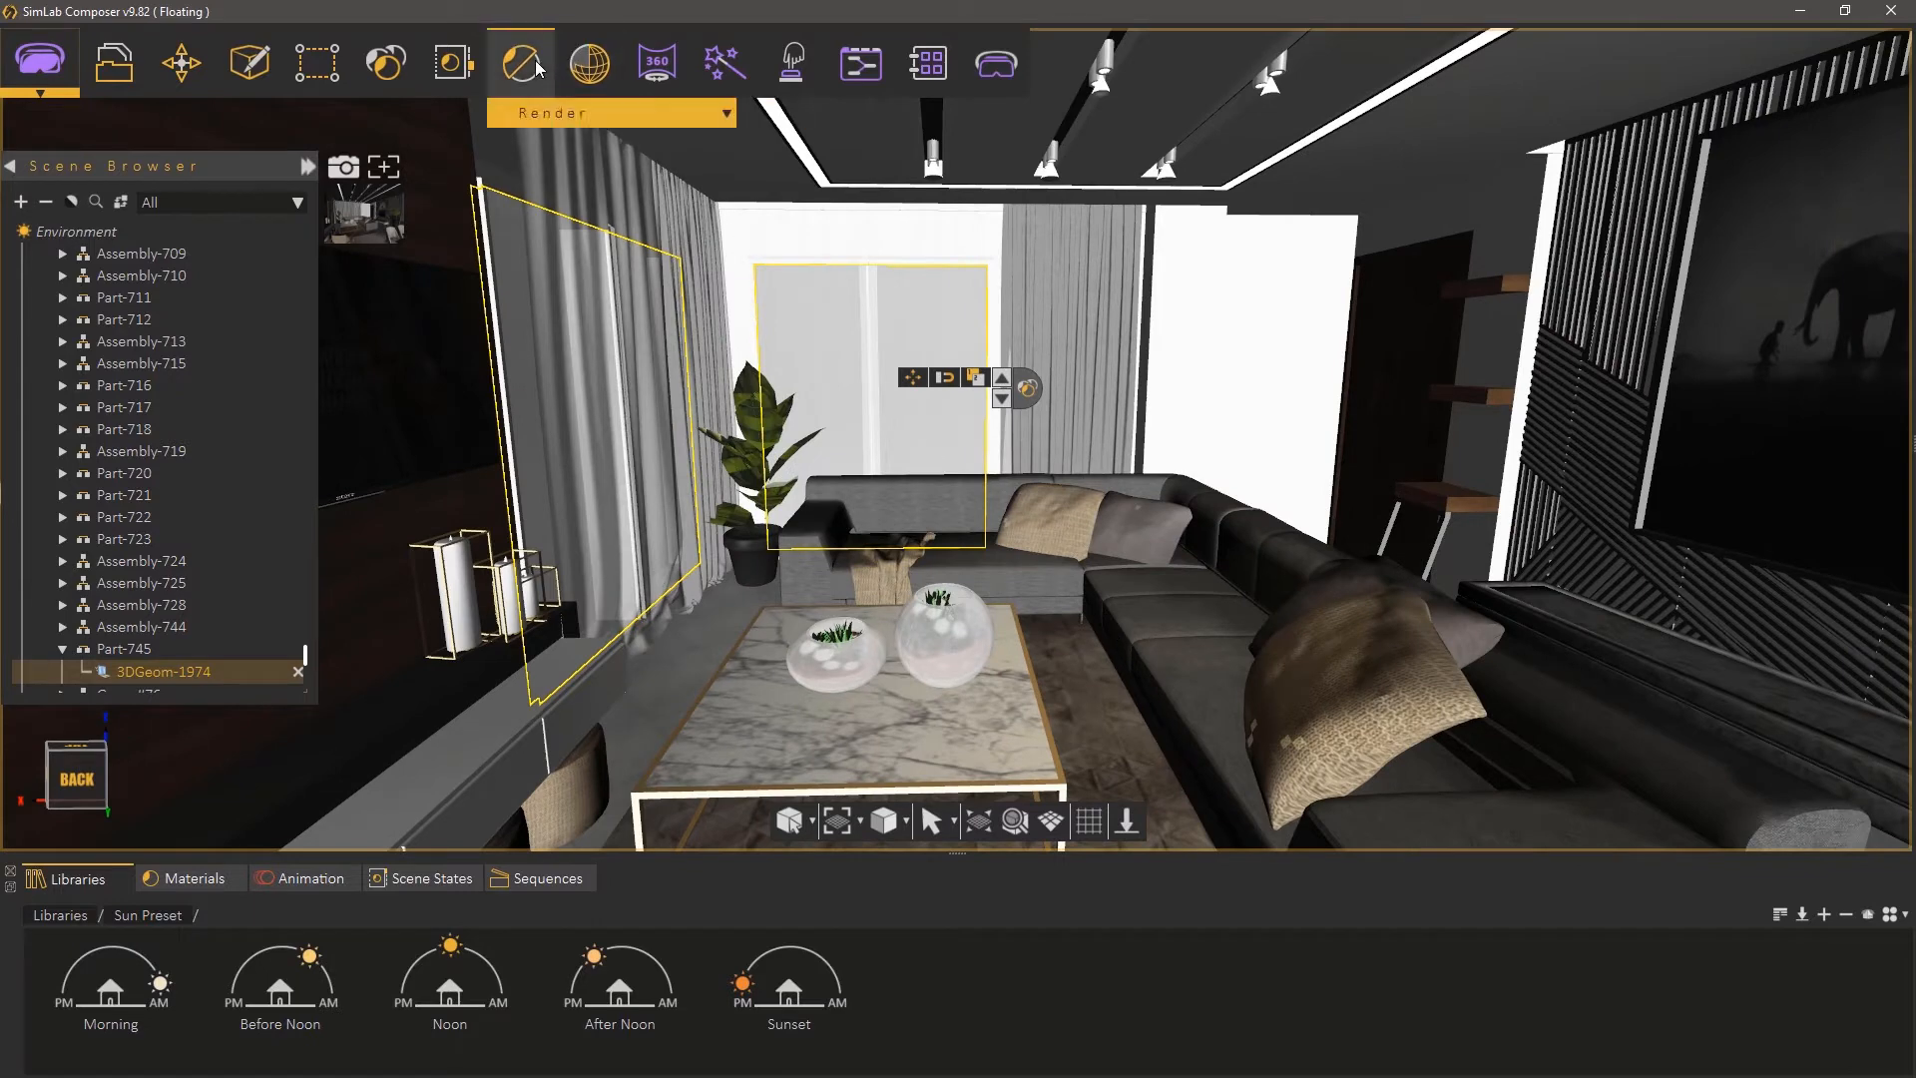
pyautogui.click(564, 359)
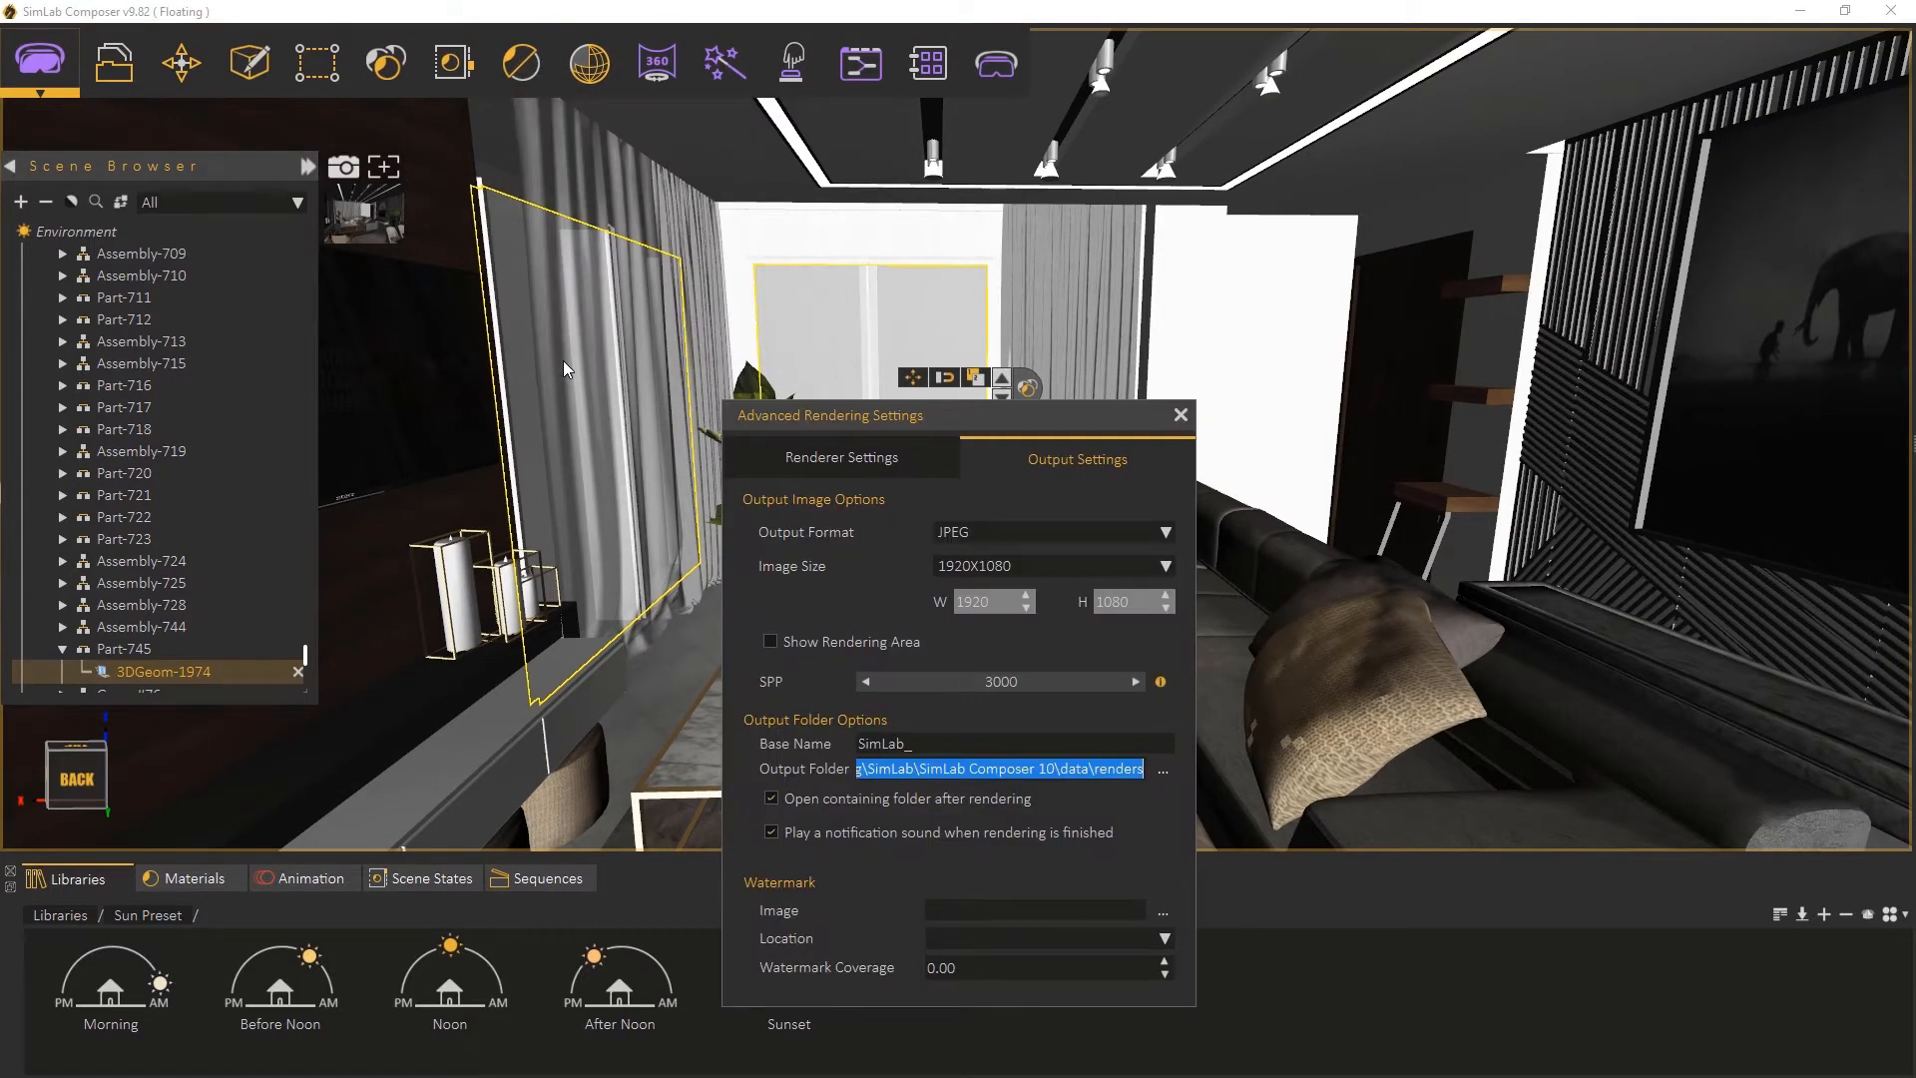
pyautogui.click(998, 539)
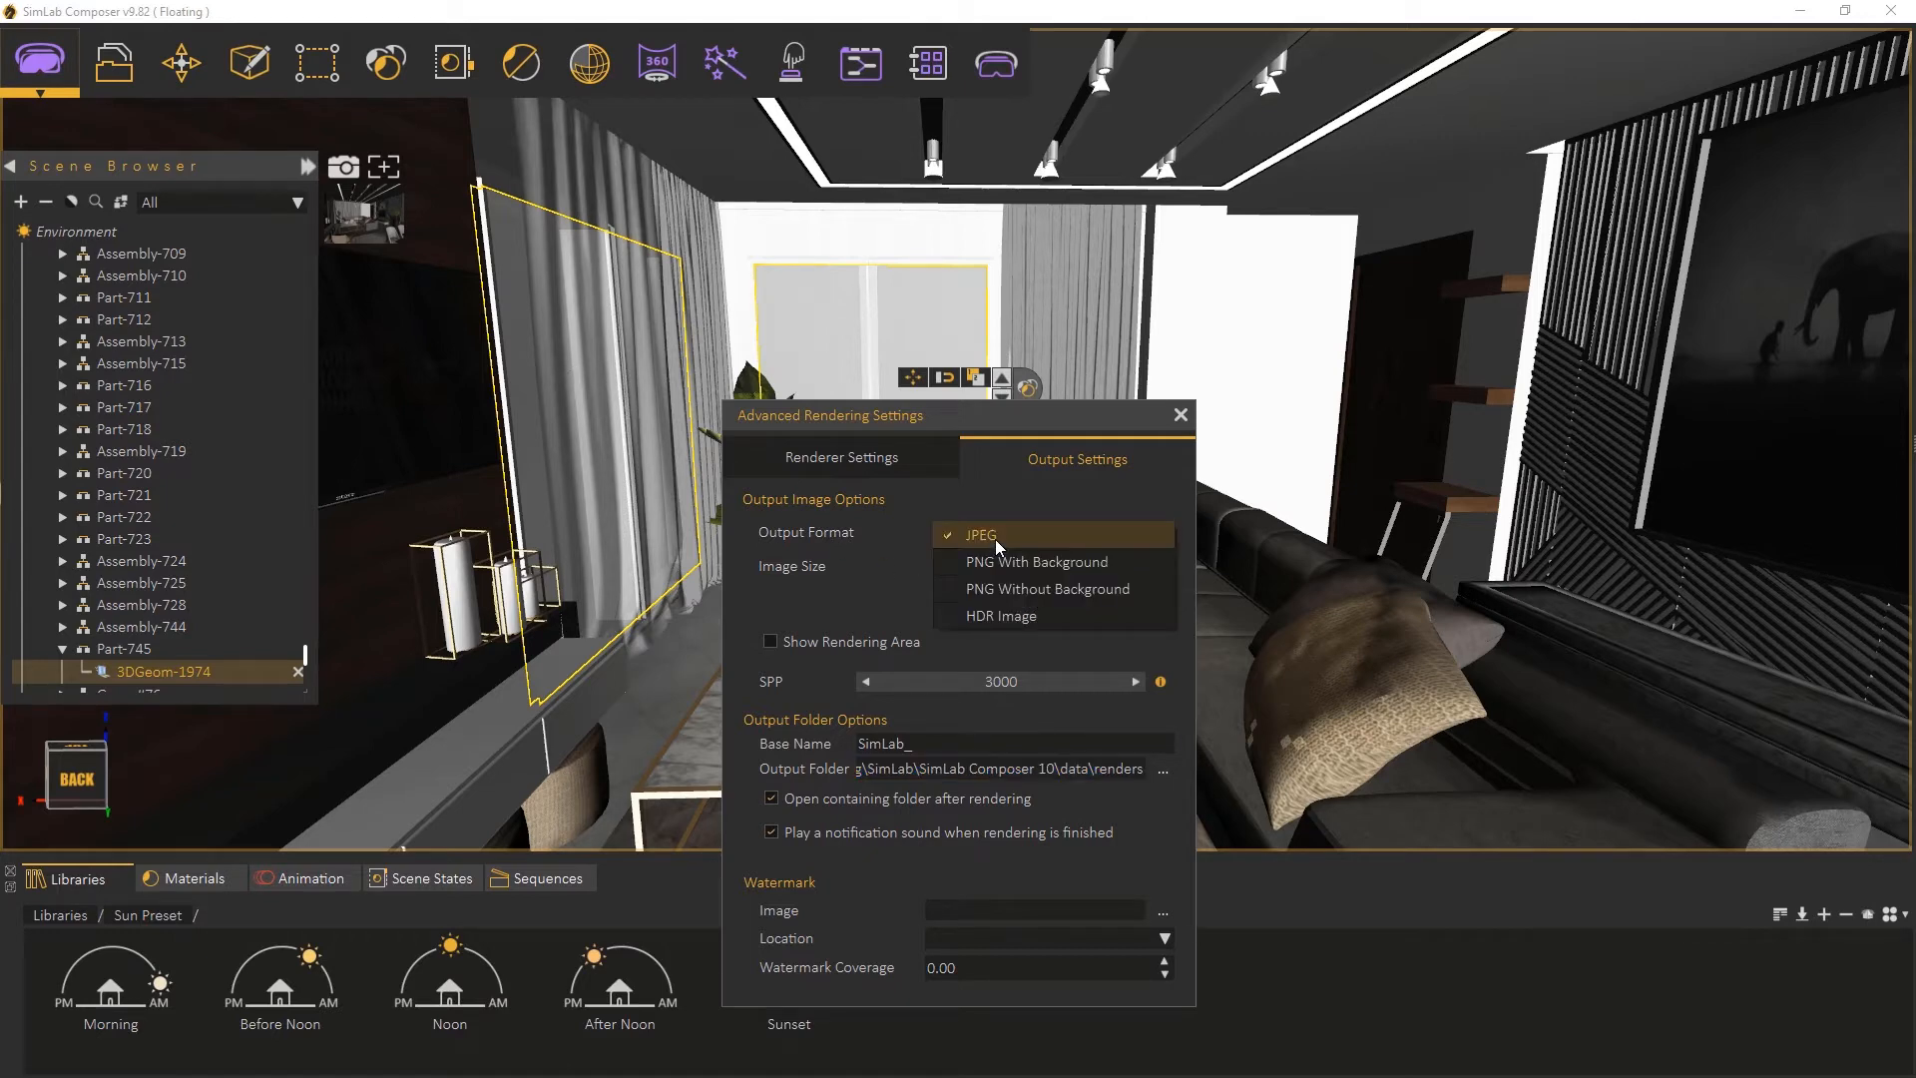
pyautogui.click(998, 539)
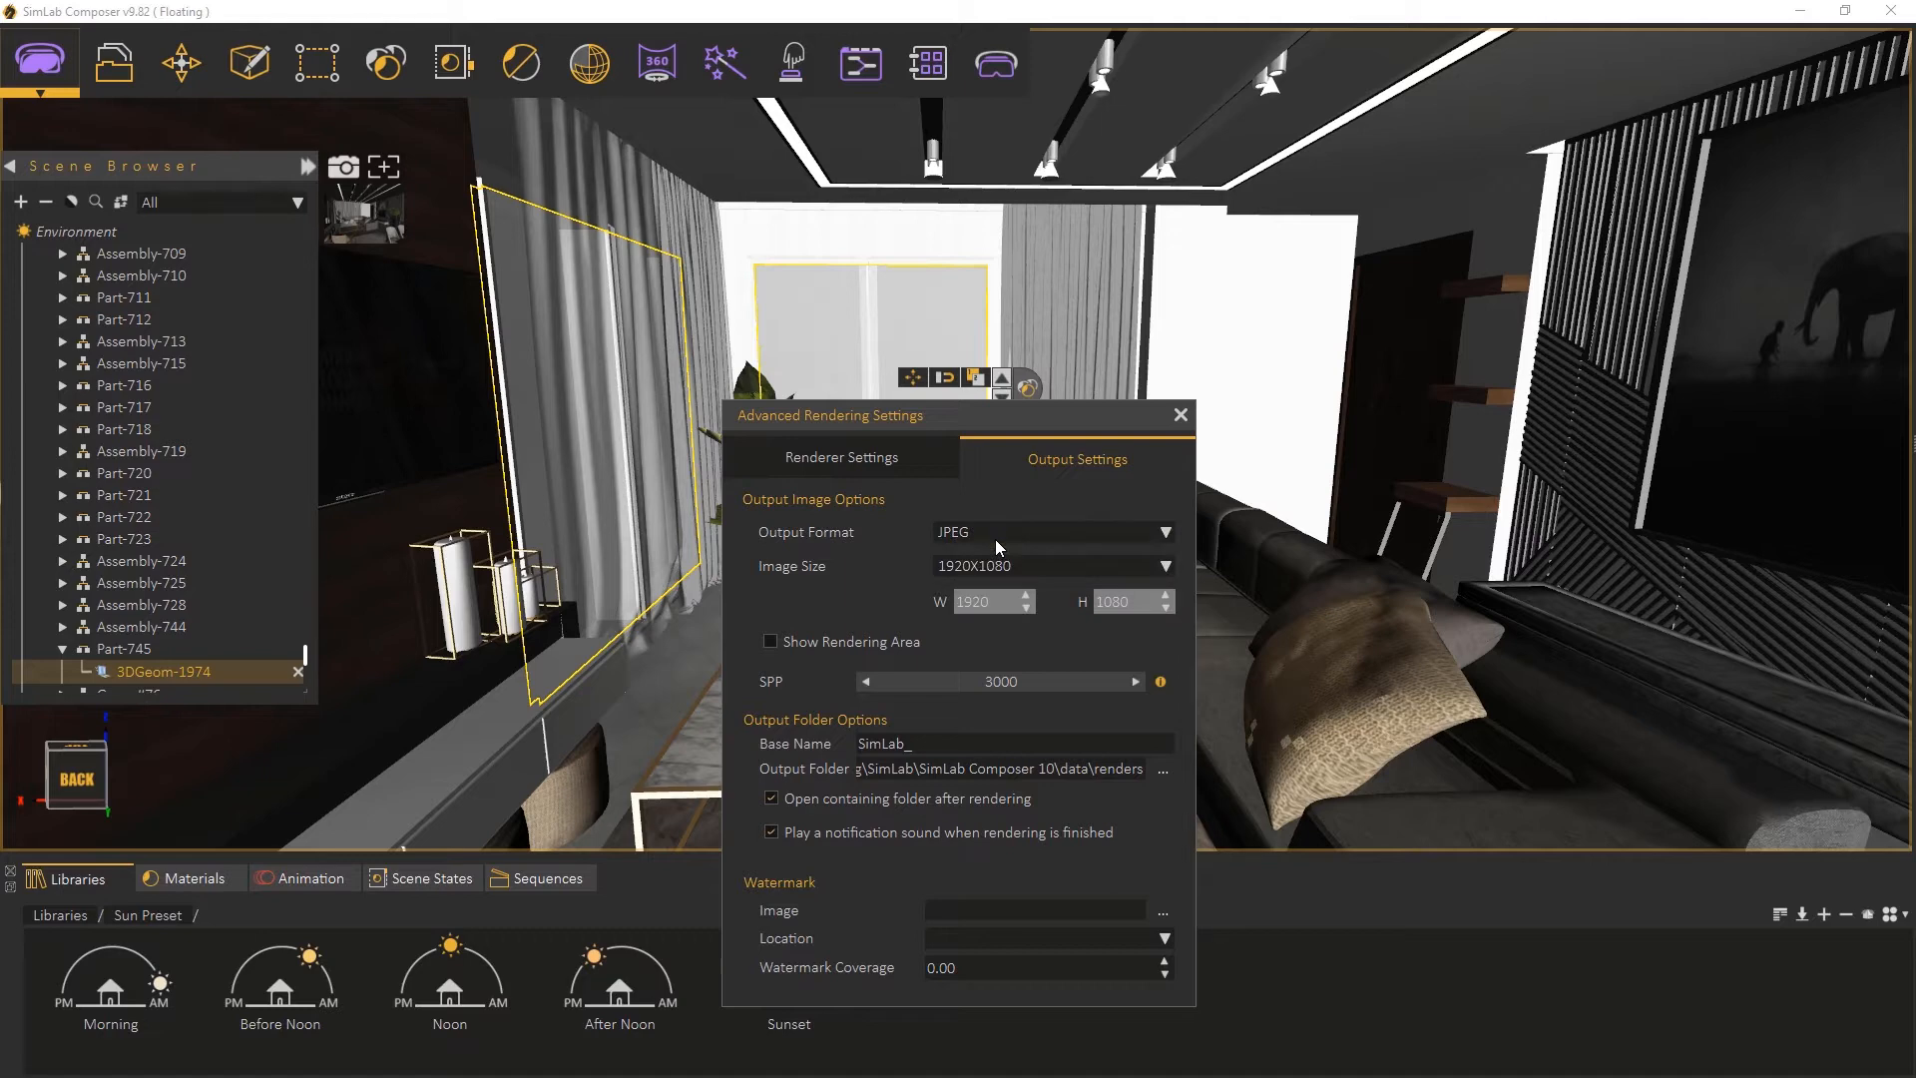
pyautogui.click(1004, 568)
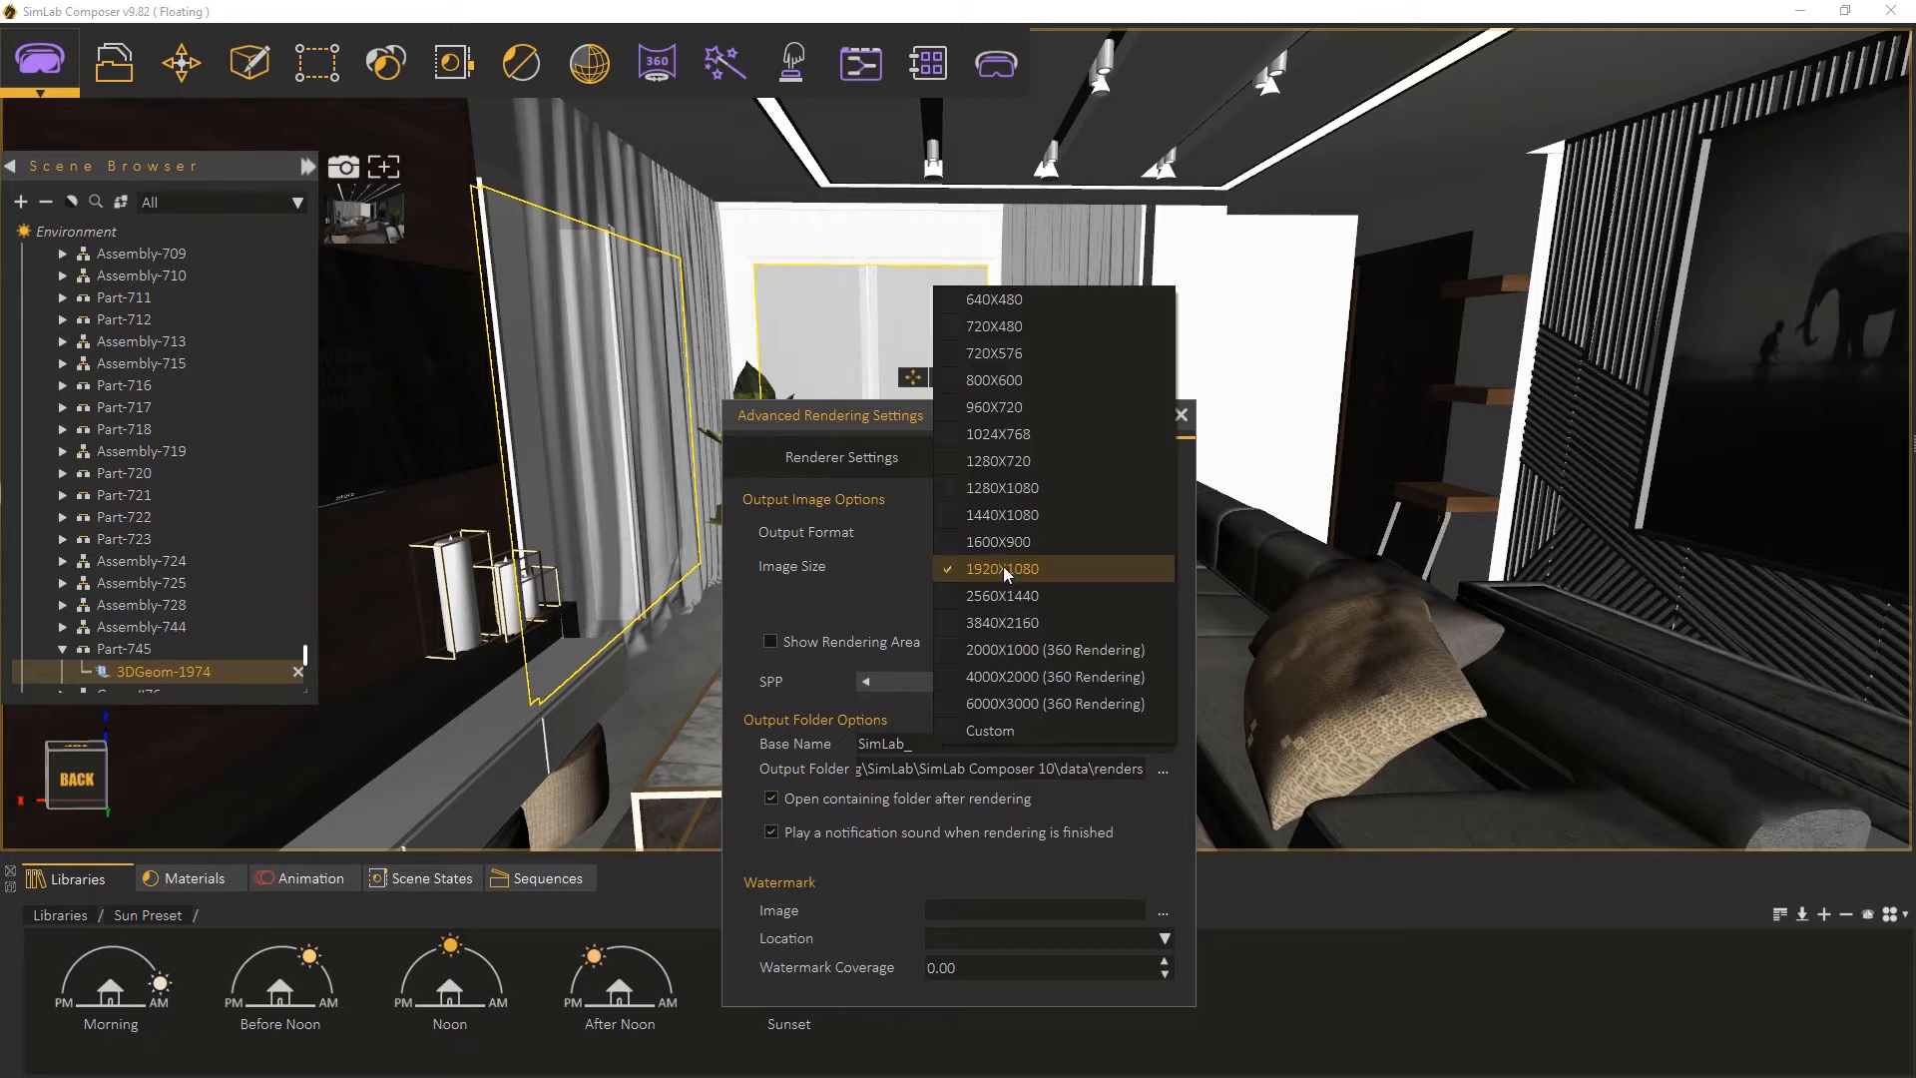
pyautogui.click(1004, 569)
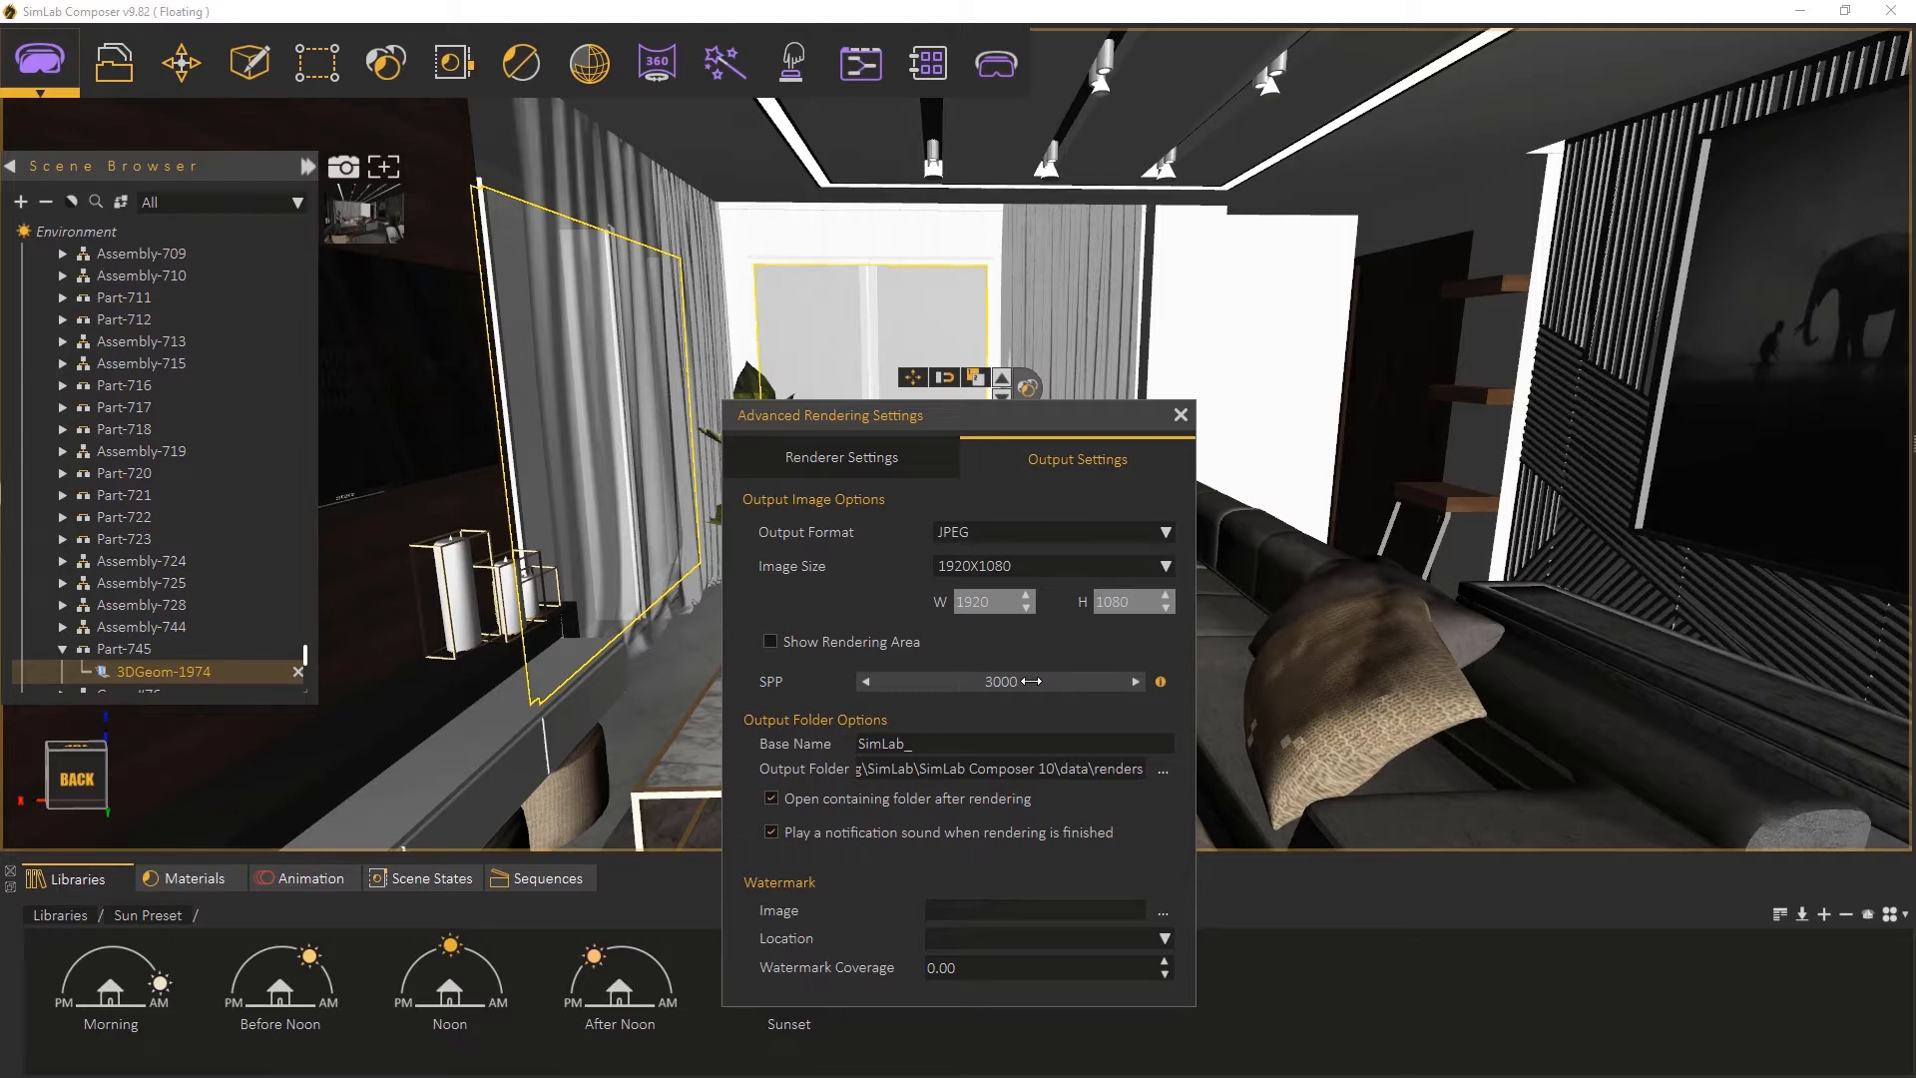
# Set the rendering mode to Interior Renderer and close the advanced rendering settings
pyautogui.click(856, 458)
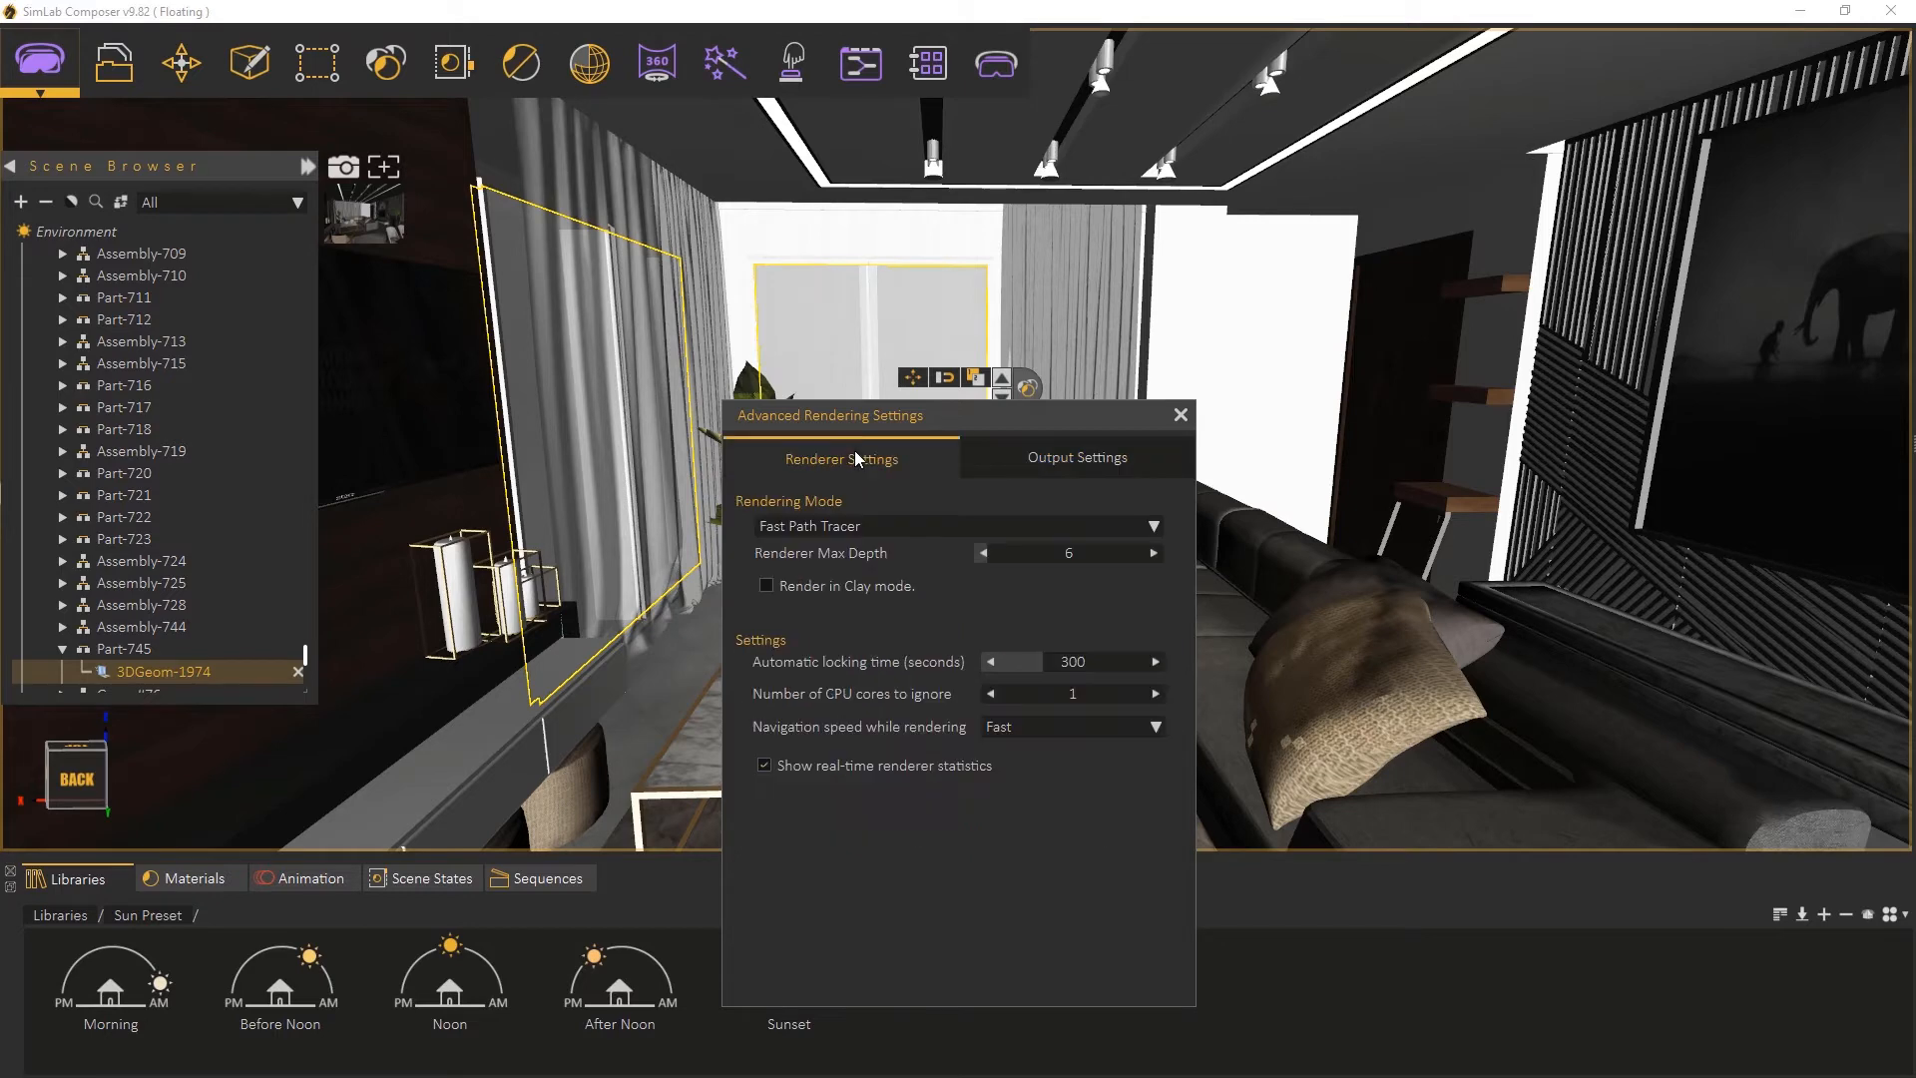
pyautogui.click(901, 528)
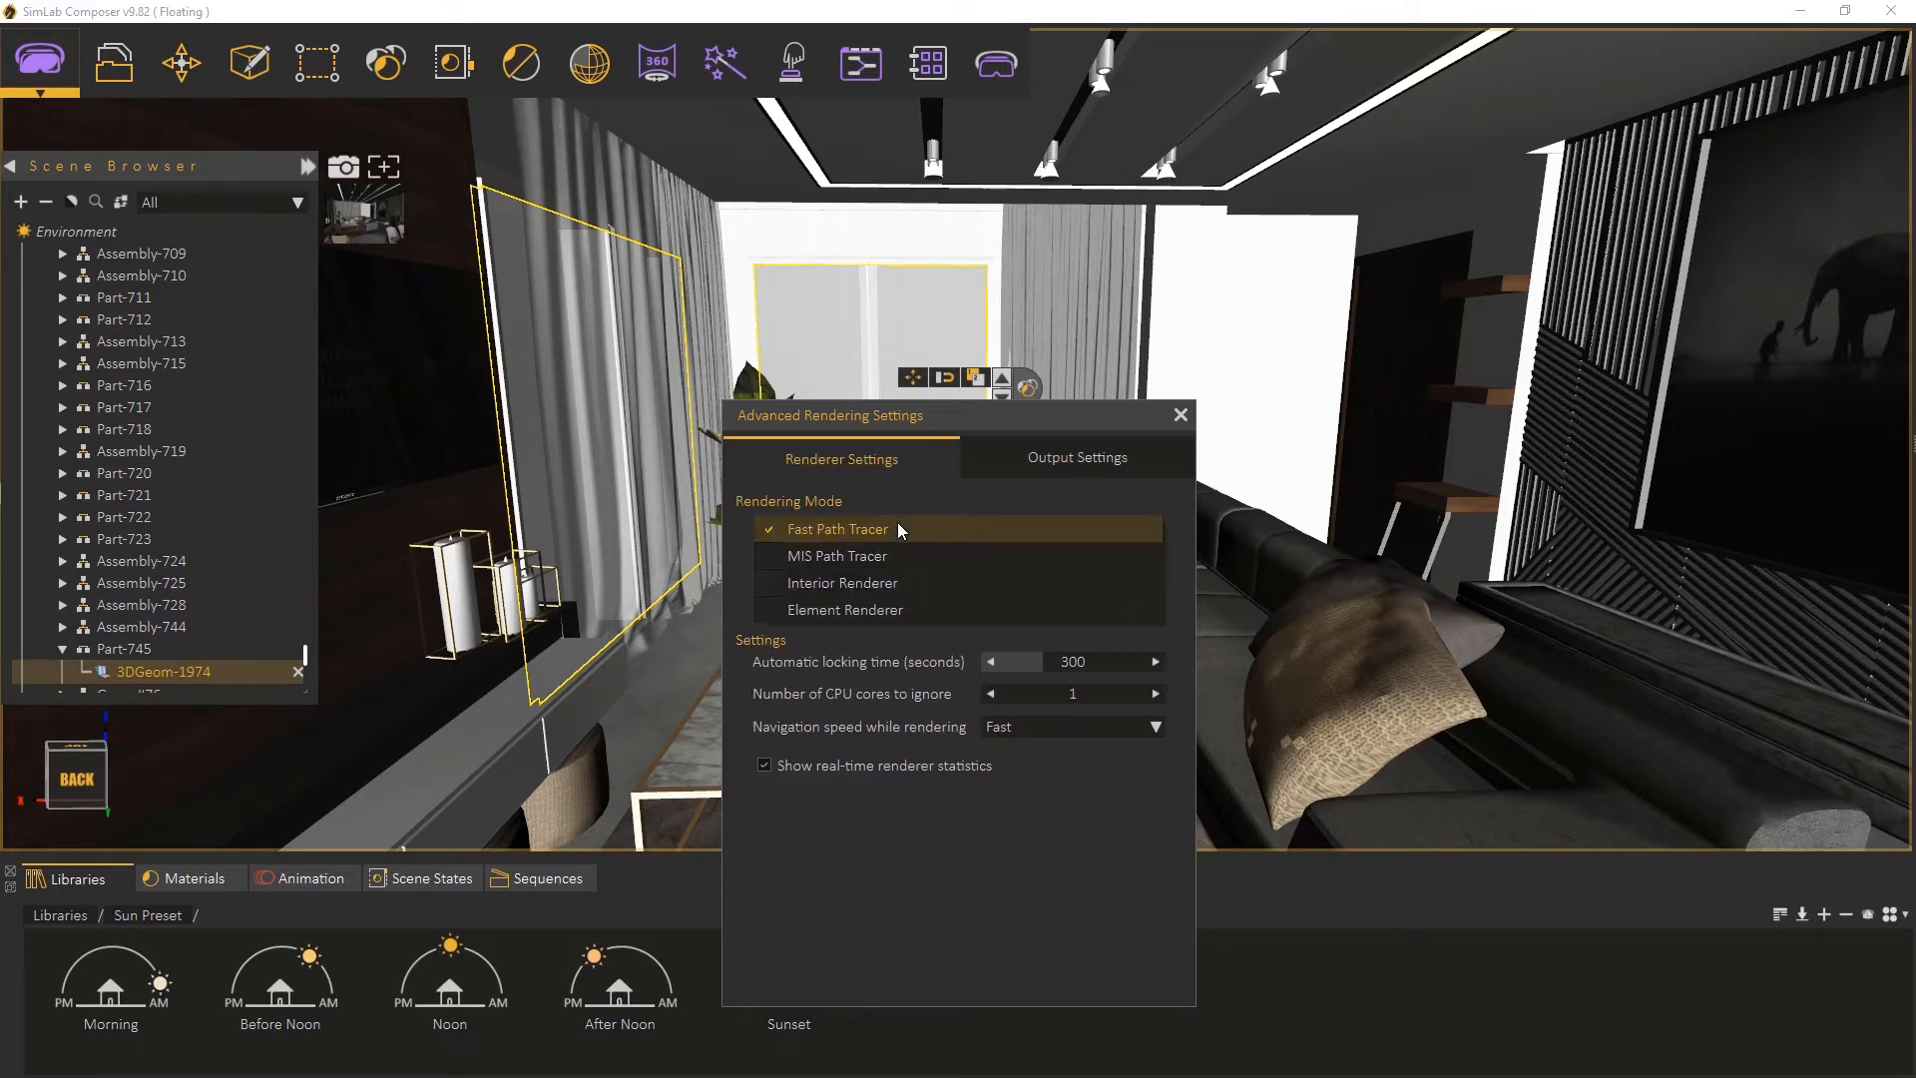
pyautogui.click(899, 589)
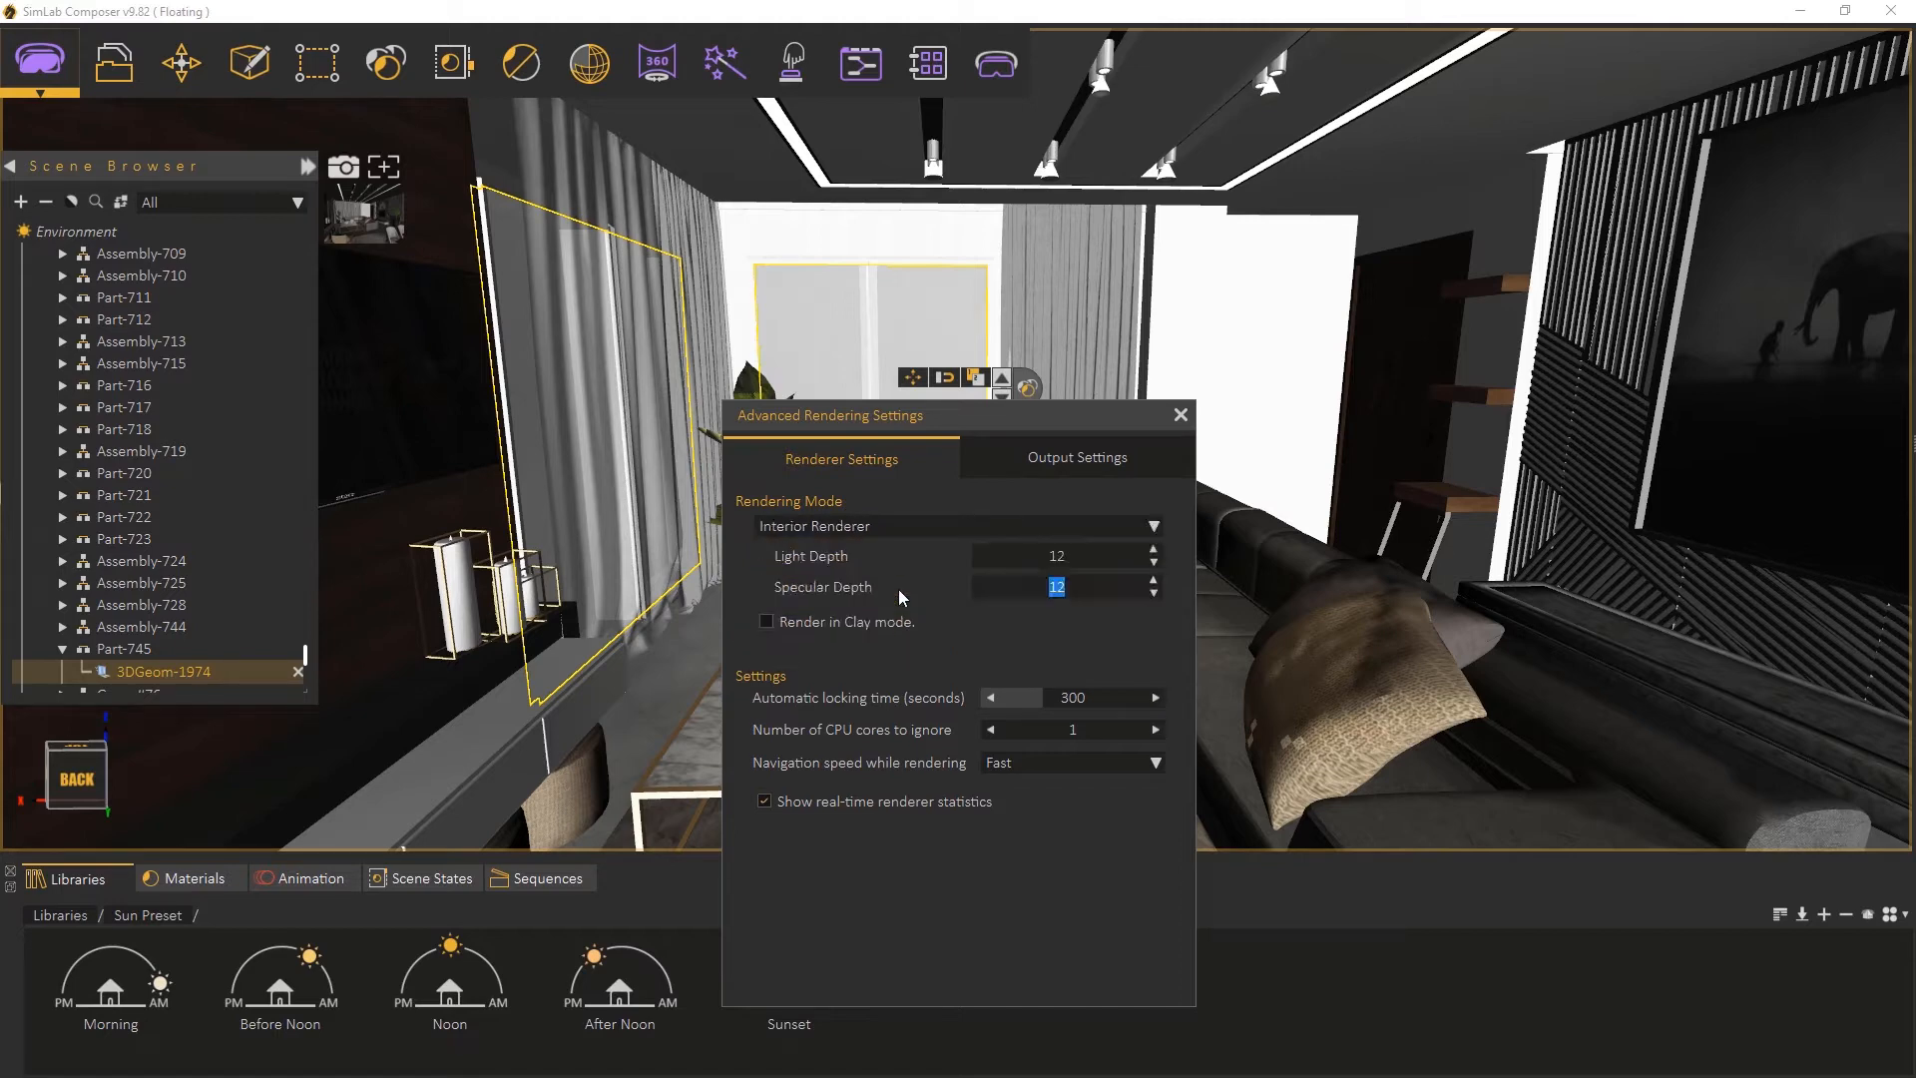
pyautogui.click(1178, 419)
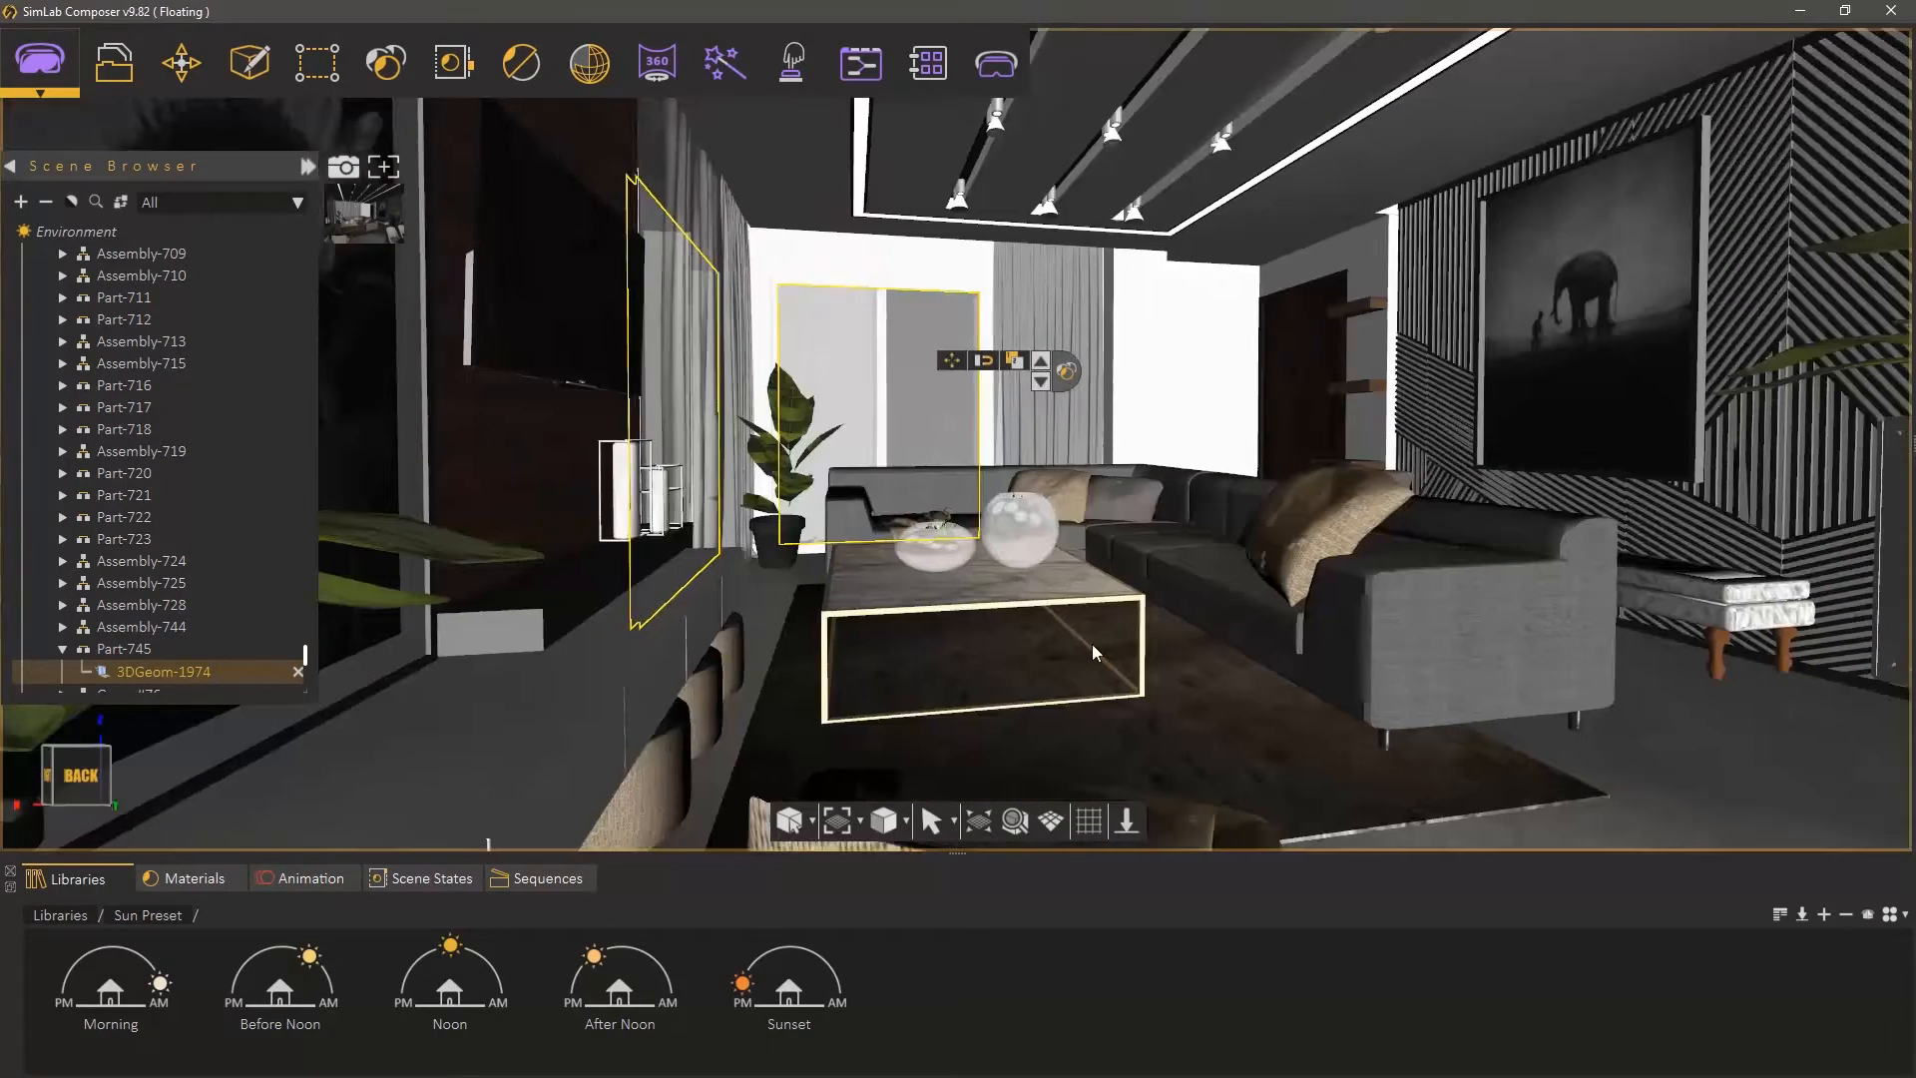
# Frame the whole living room from the dining area and start a real-time render
pyautogui.moveTo(1093, 652); pyautogui.dragTo(868, 643, button='middle')
pyautogui.scroll(-5, 878, 638)
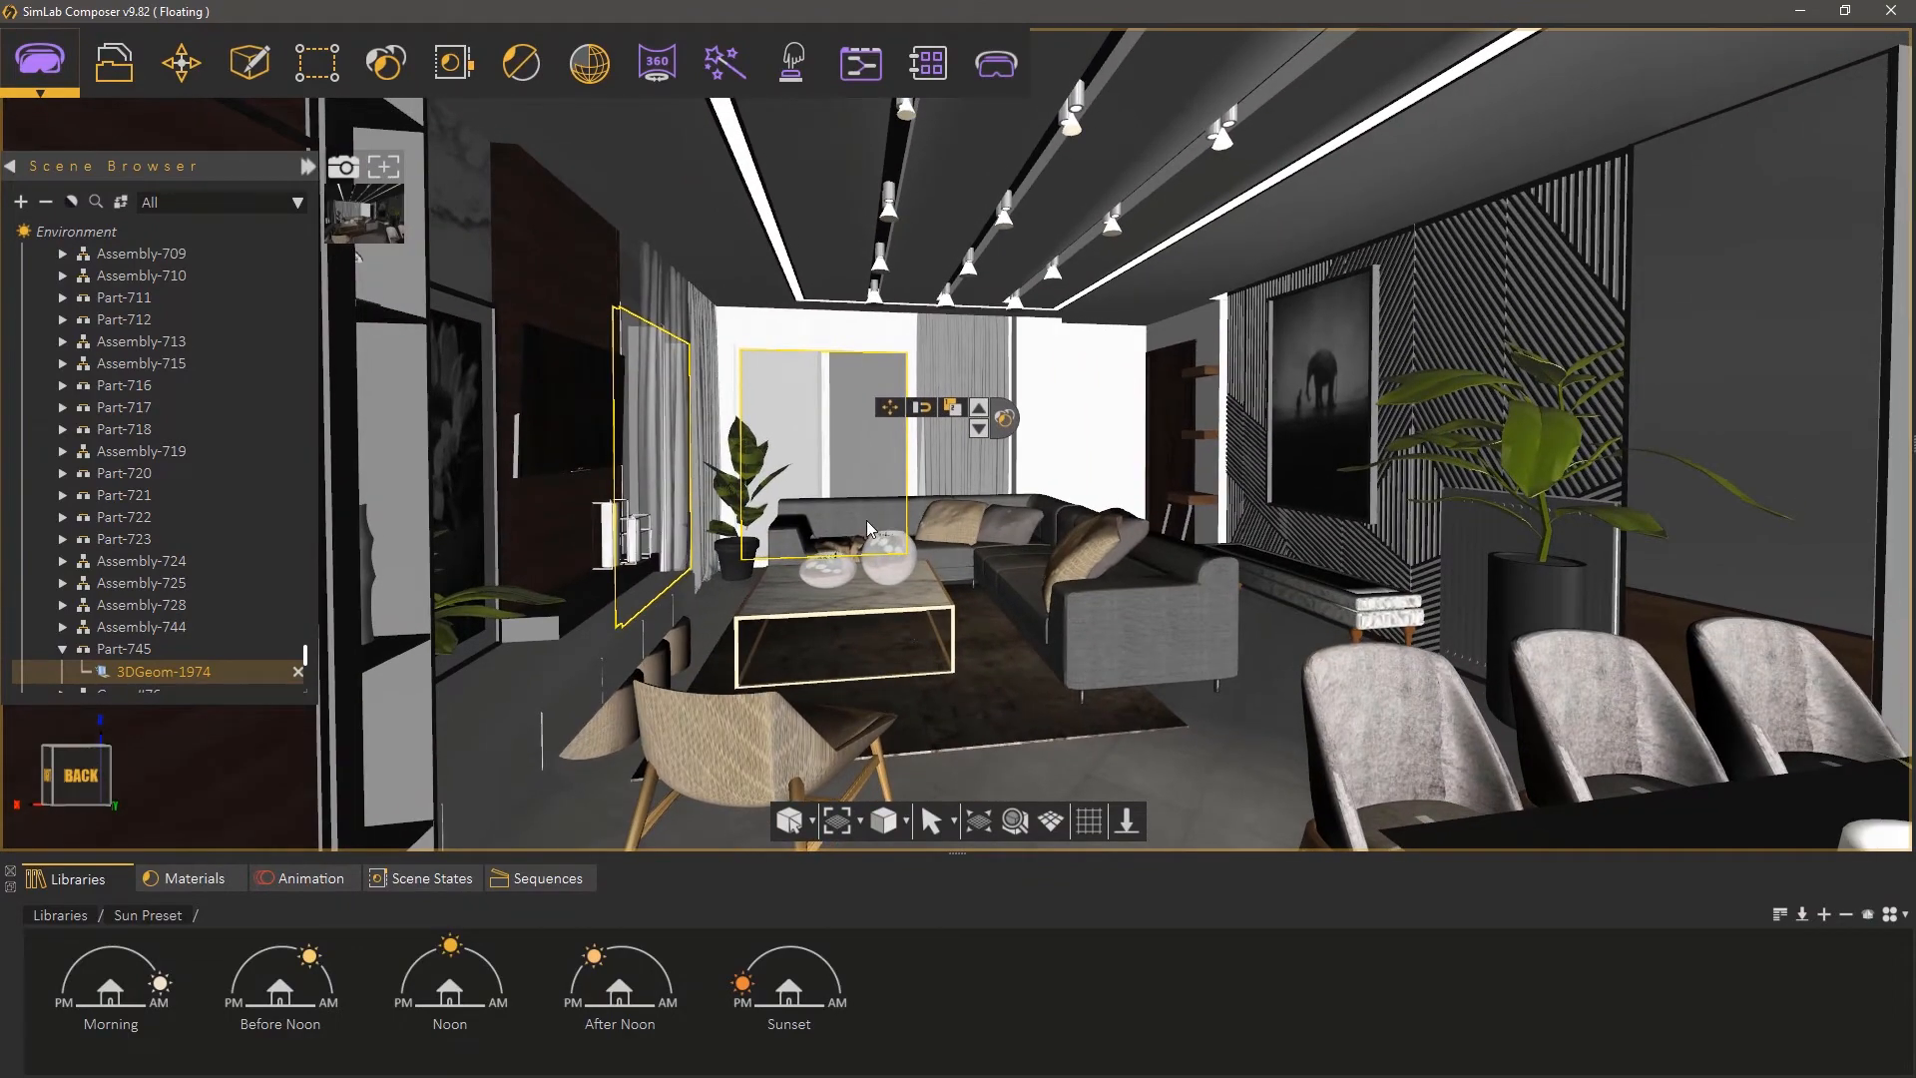
pyautogui.click(511, 62)
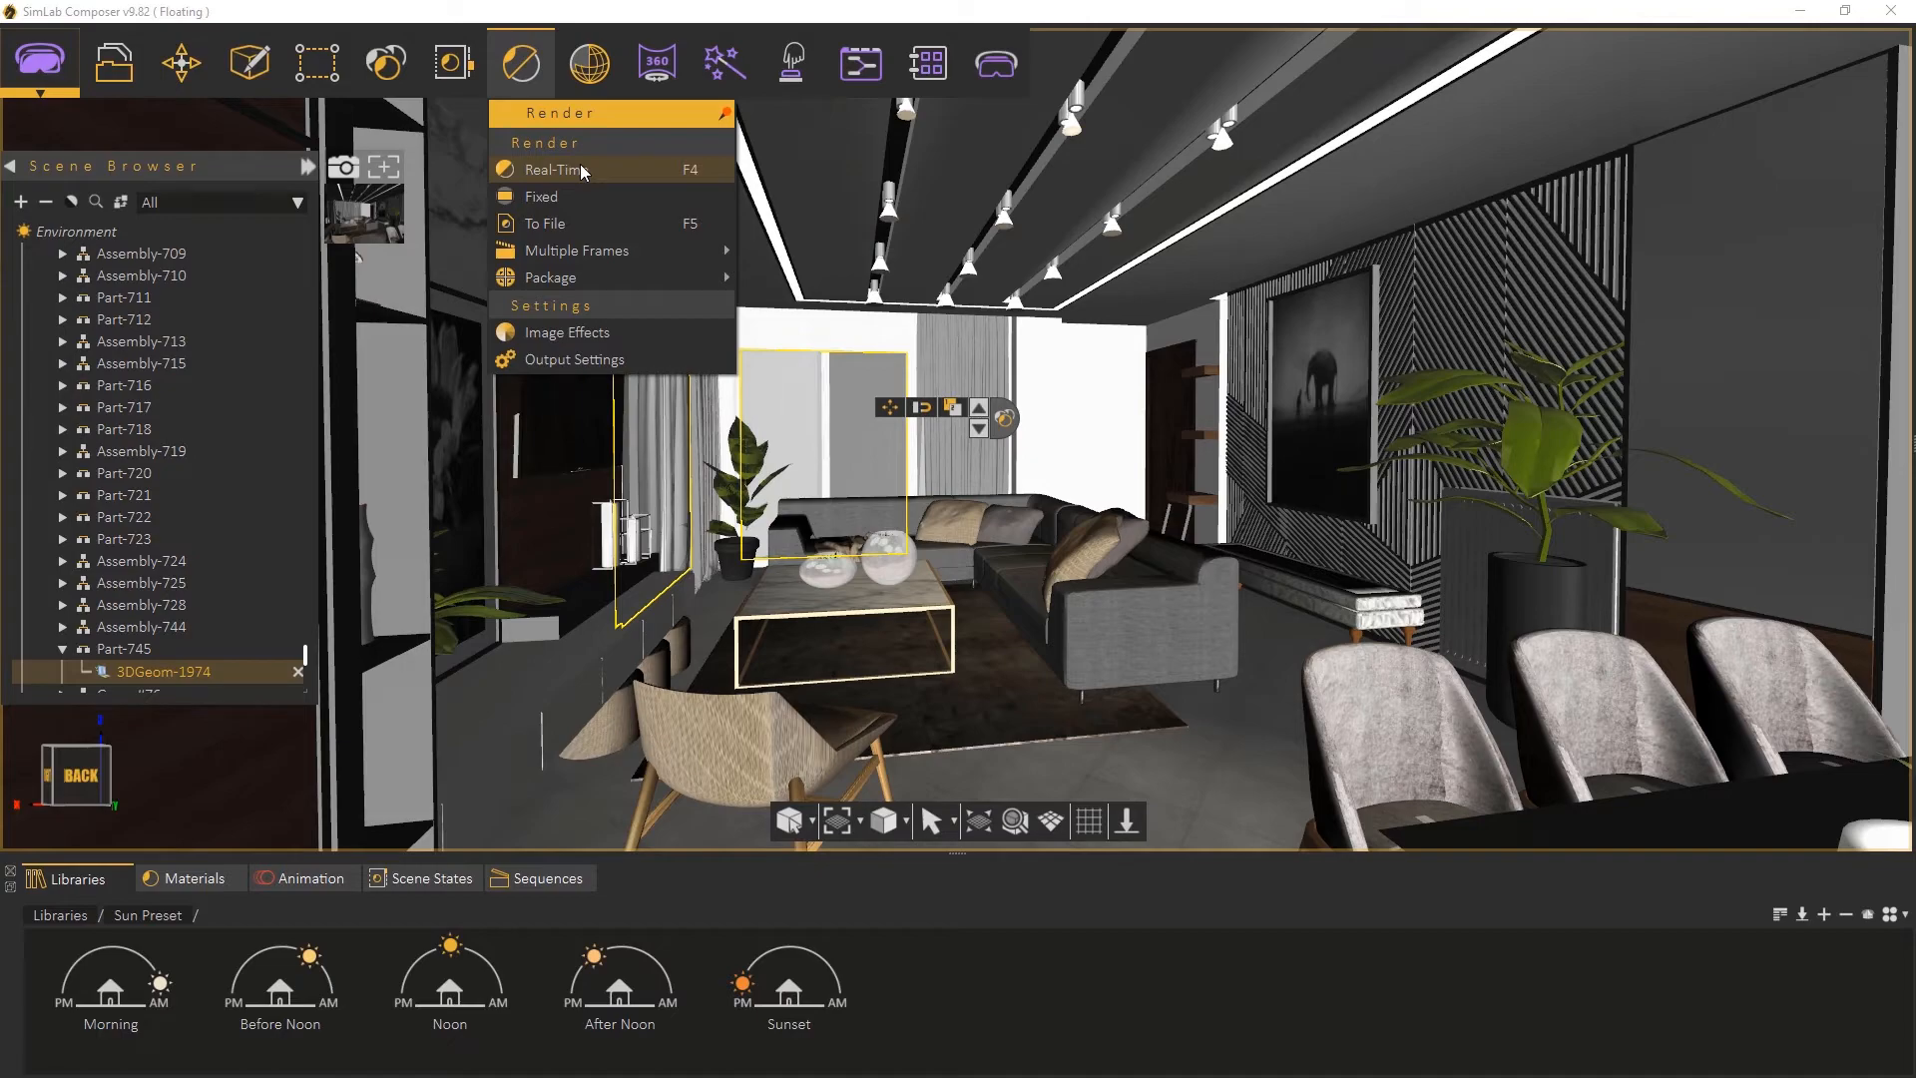
pyautogui.click(583, 171)
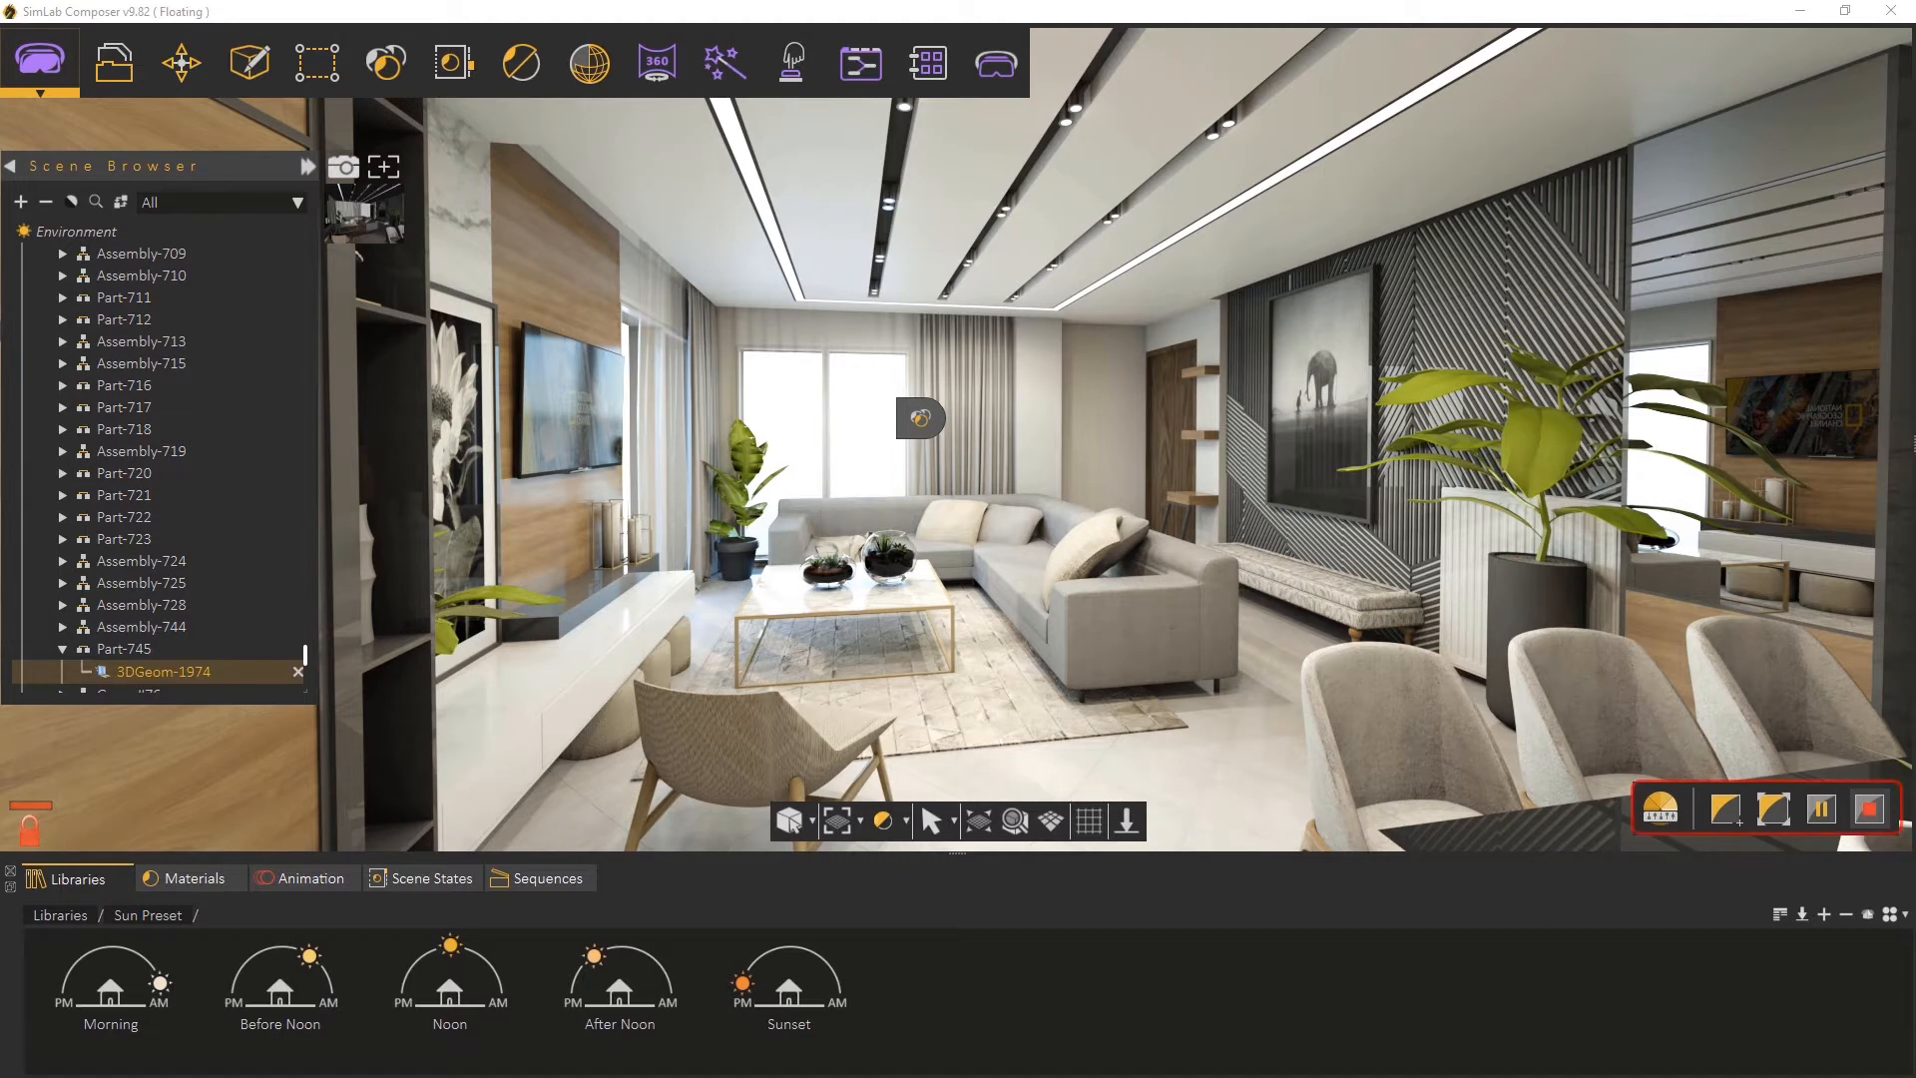
# Set the tone mapping gamma of the render to 1.00 in the image effects
pyautogui.click(1648, 813)
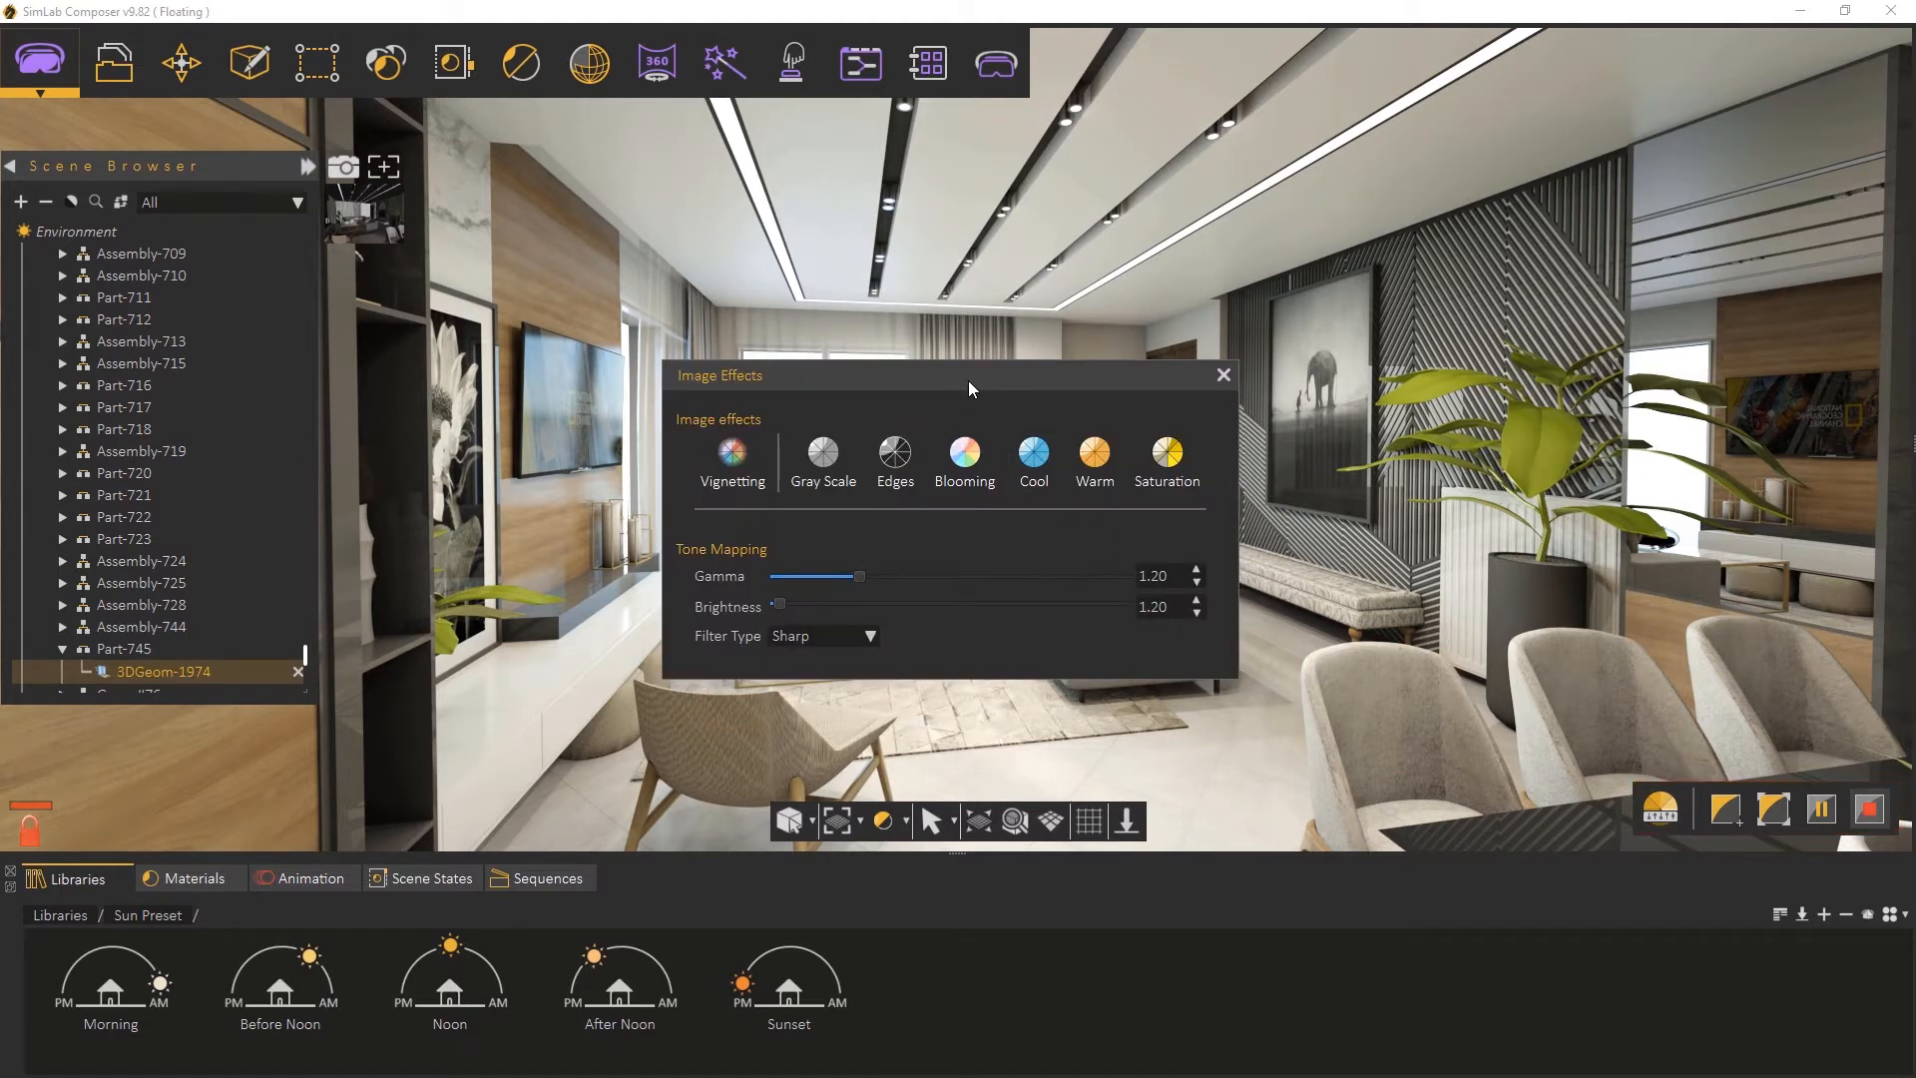
pyautogui.moveTo(969, 384); pyautogui.dragTo(895, 473)
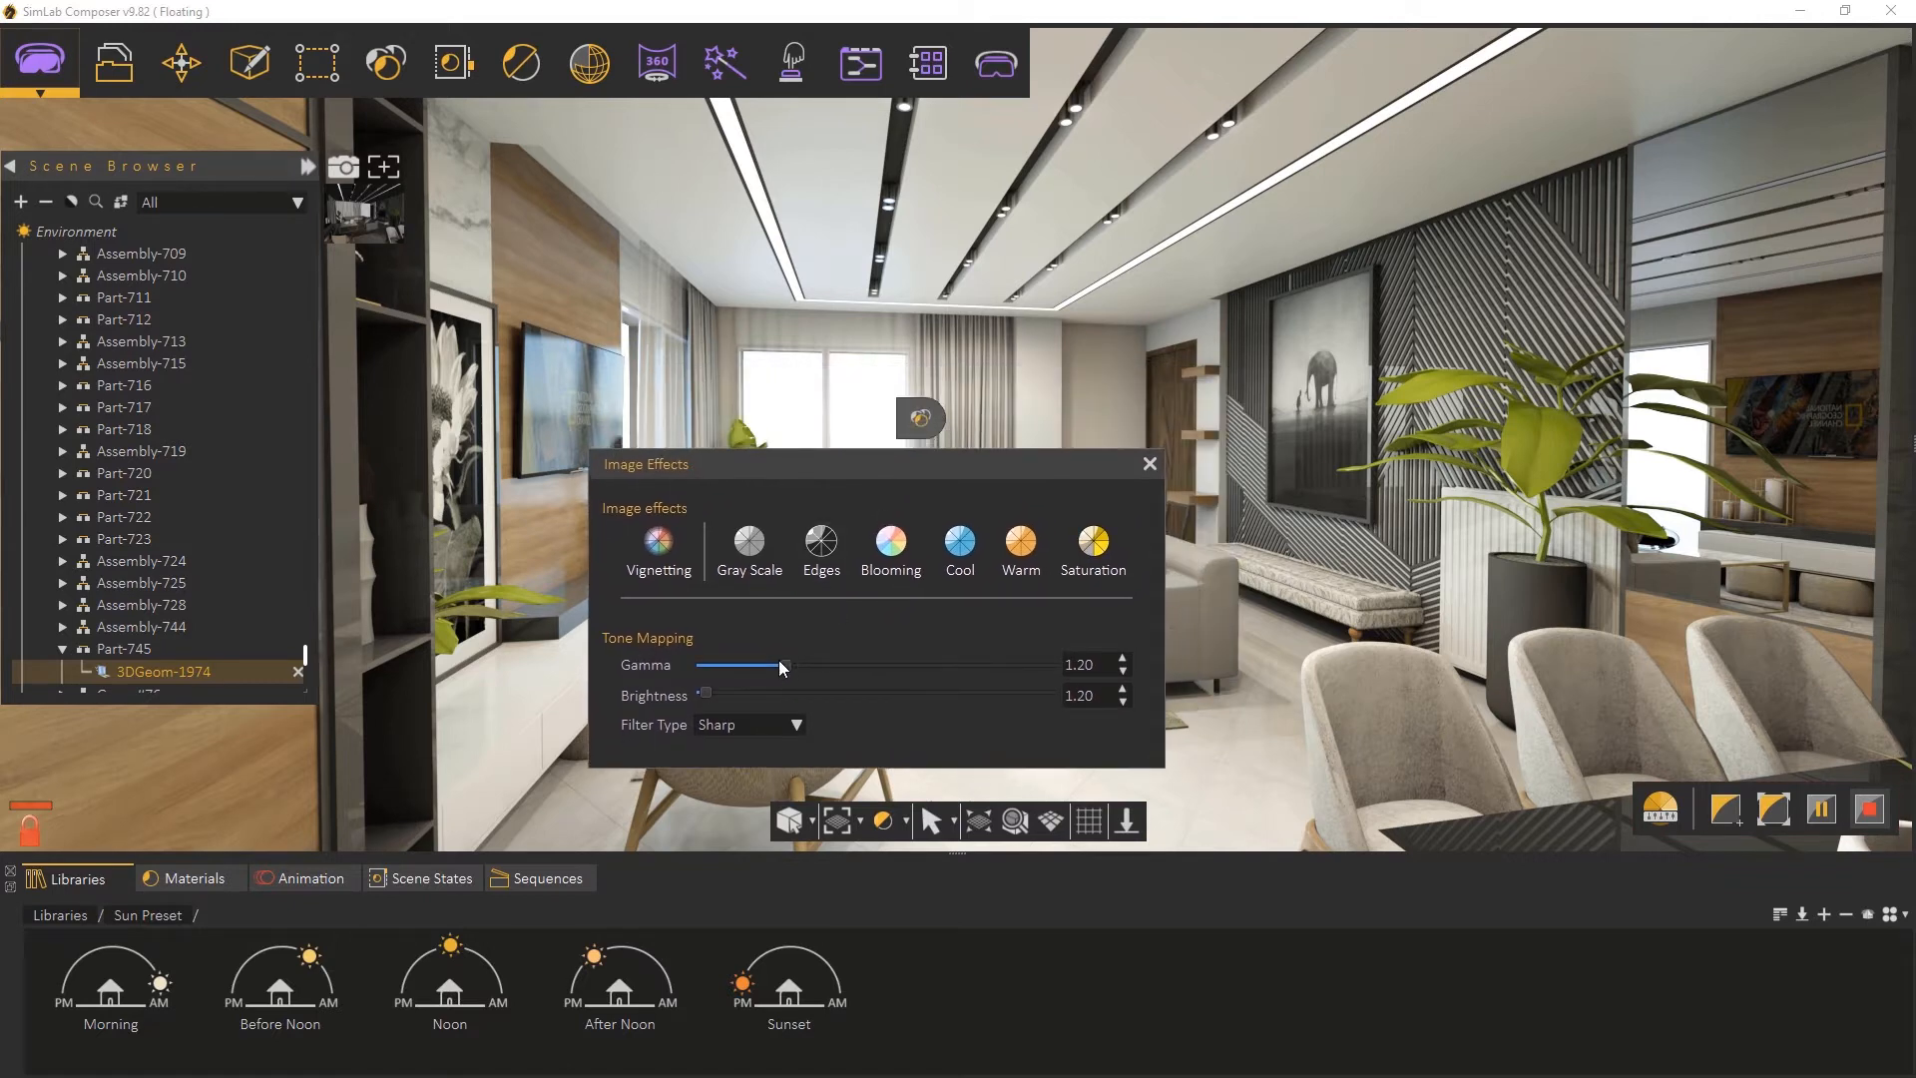
pyautogui.moveTo(786, 665)
pyautogui.mouseDown()
pyautogui.moveTo(903, 676)
pyautogui.moveTo(775, 676)
pyautogui.mouseUp()
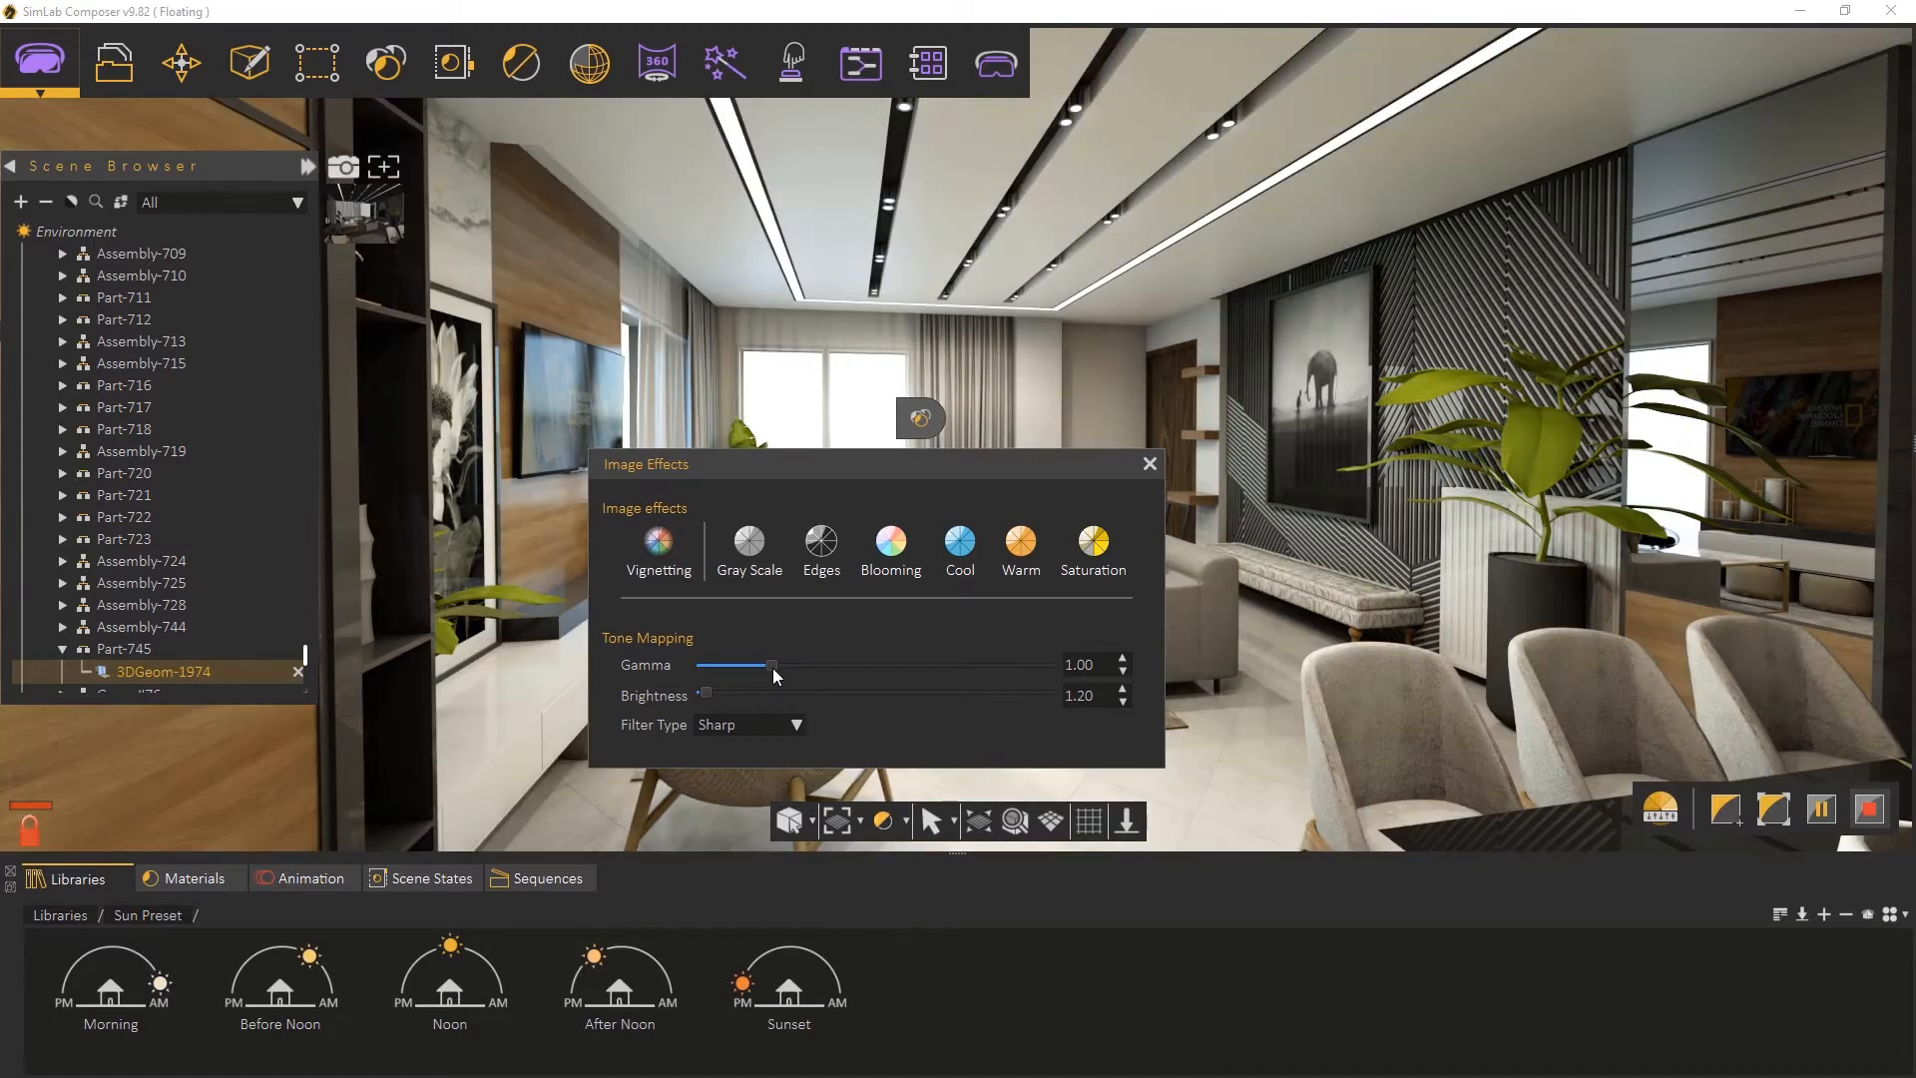
# Preview the Blooming, Cool and Warm image effects on the rendered room and close the effects settings
pyautogui.click(893, 557)
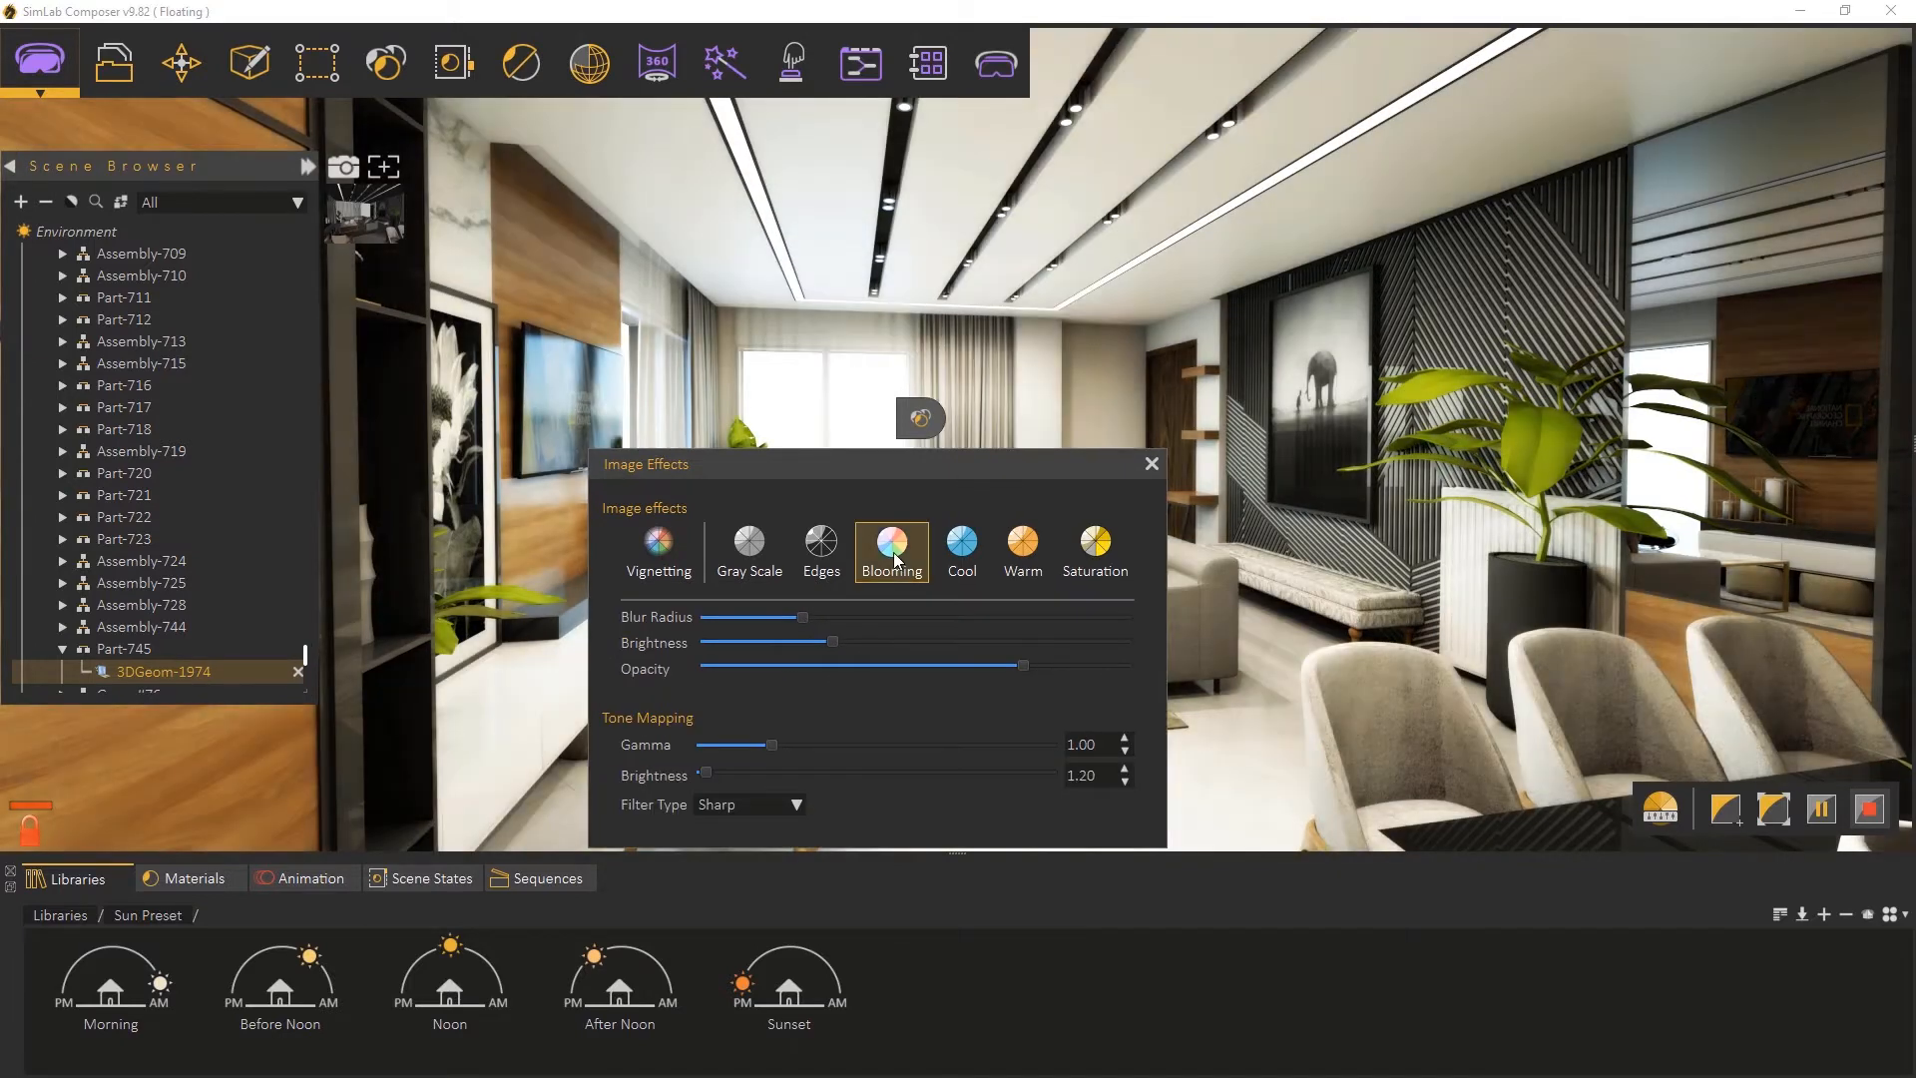
pyautogui.moveTo(976, 467); pyautogui.dragTo(499, 374)
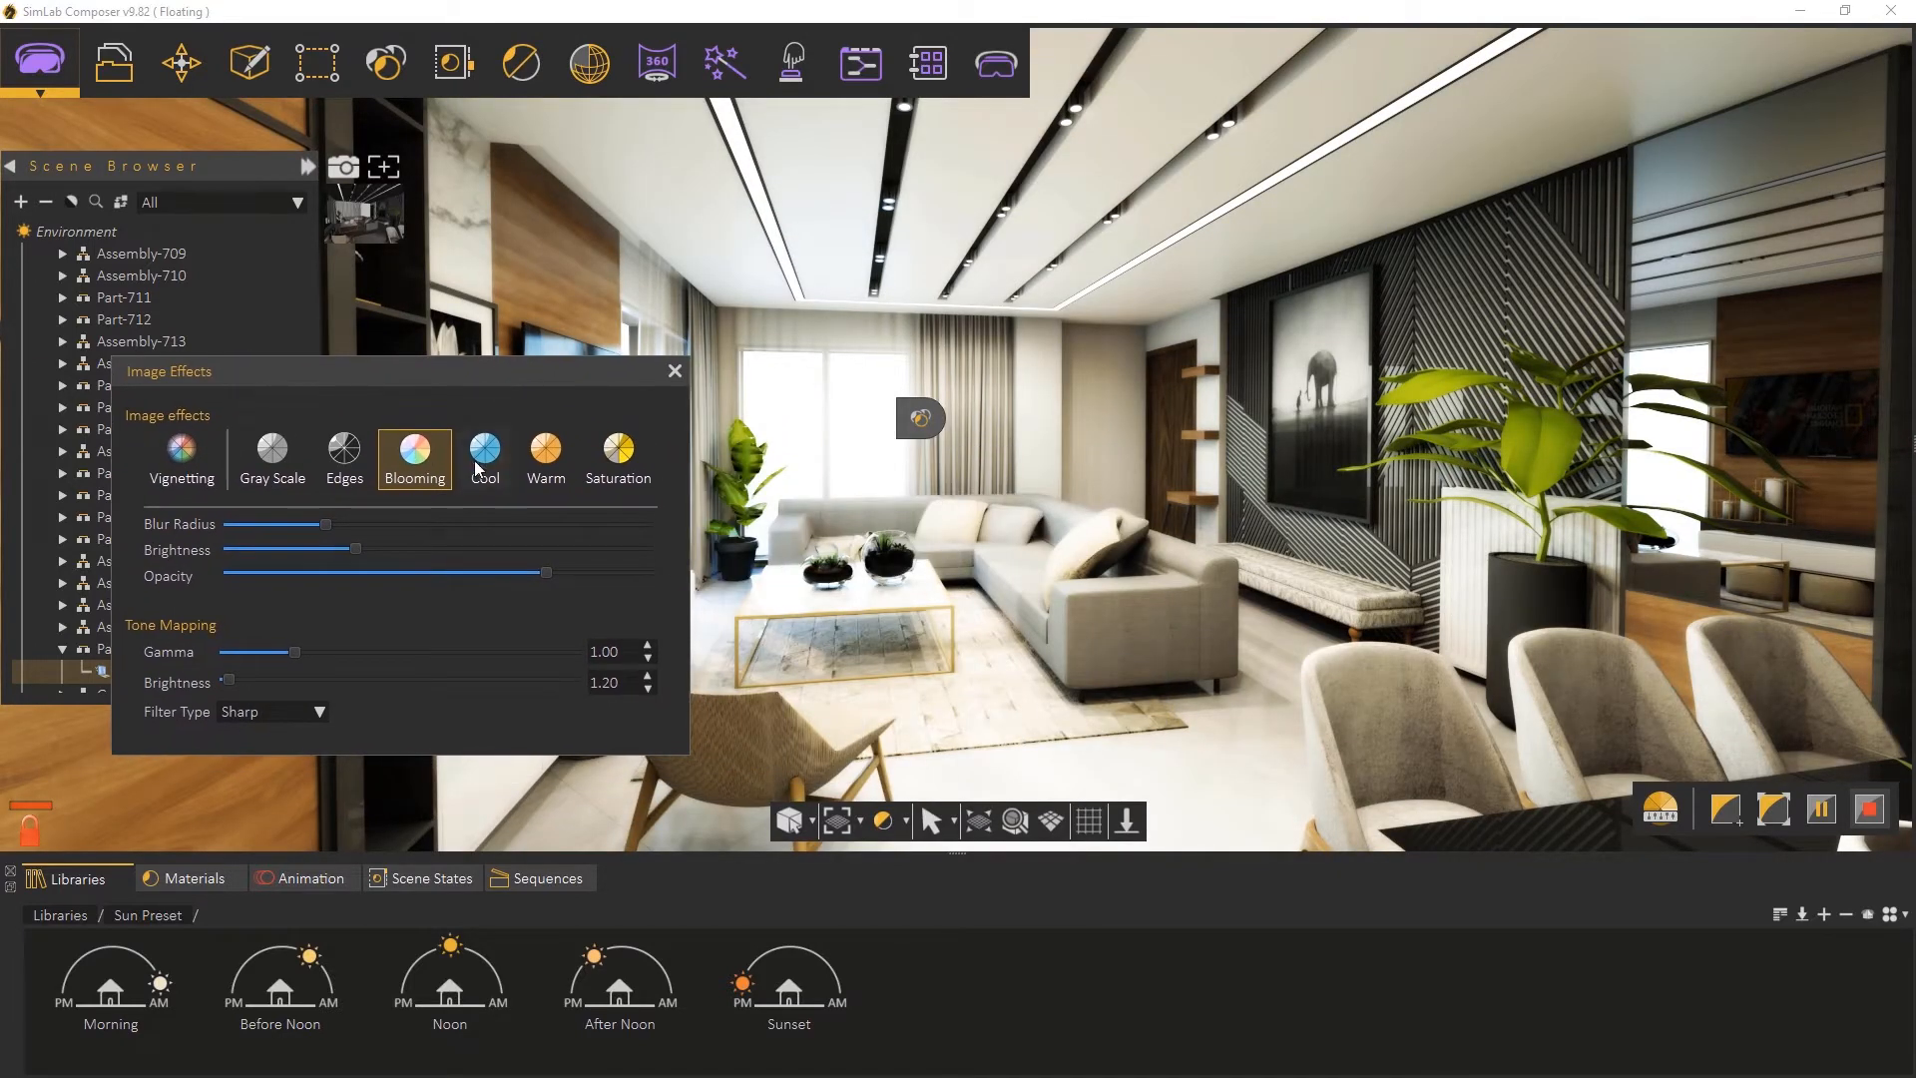
pyautogui.click(479, 462)
pyautogui.click(535, 464)
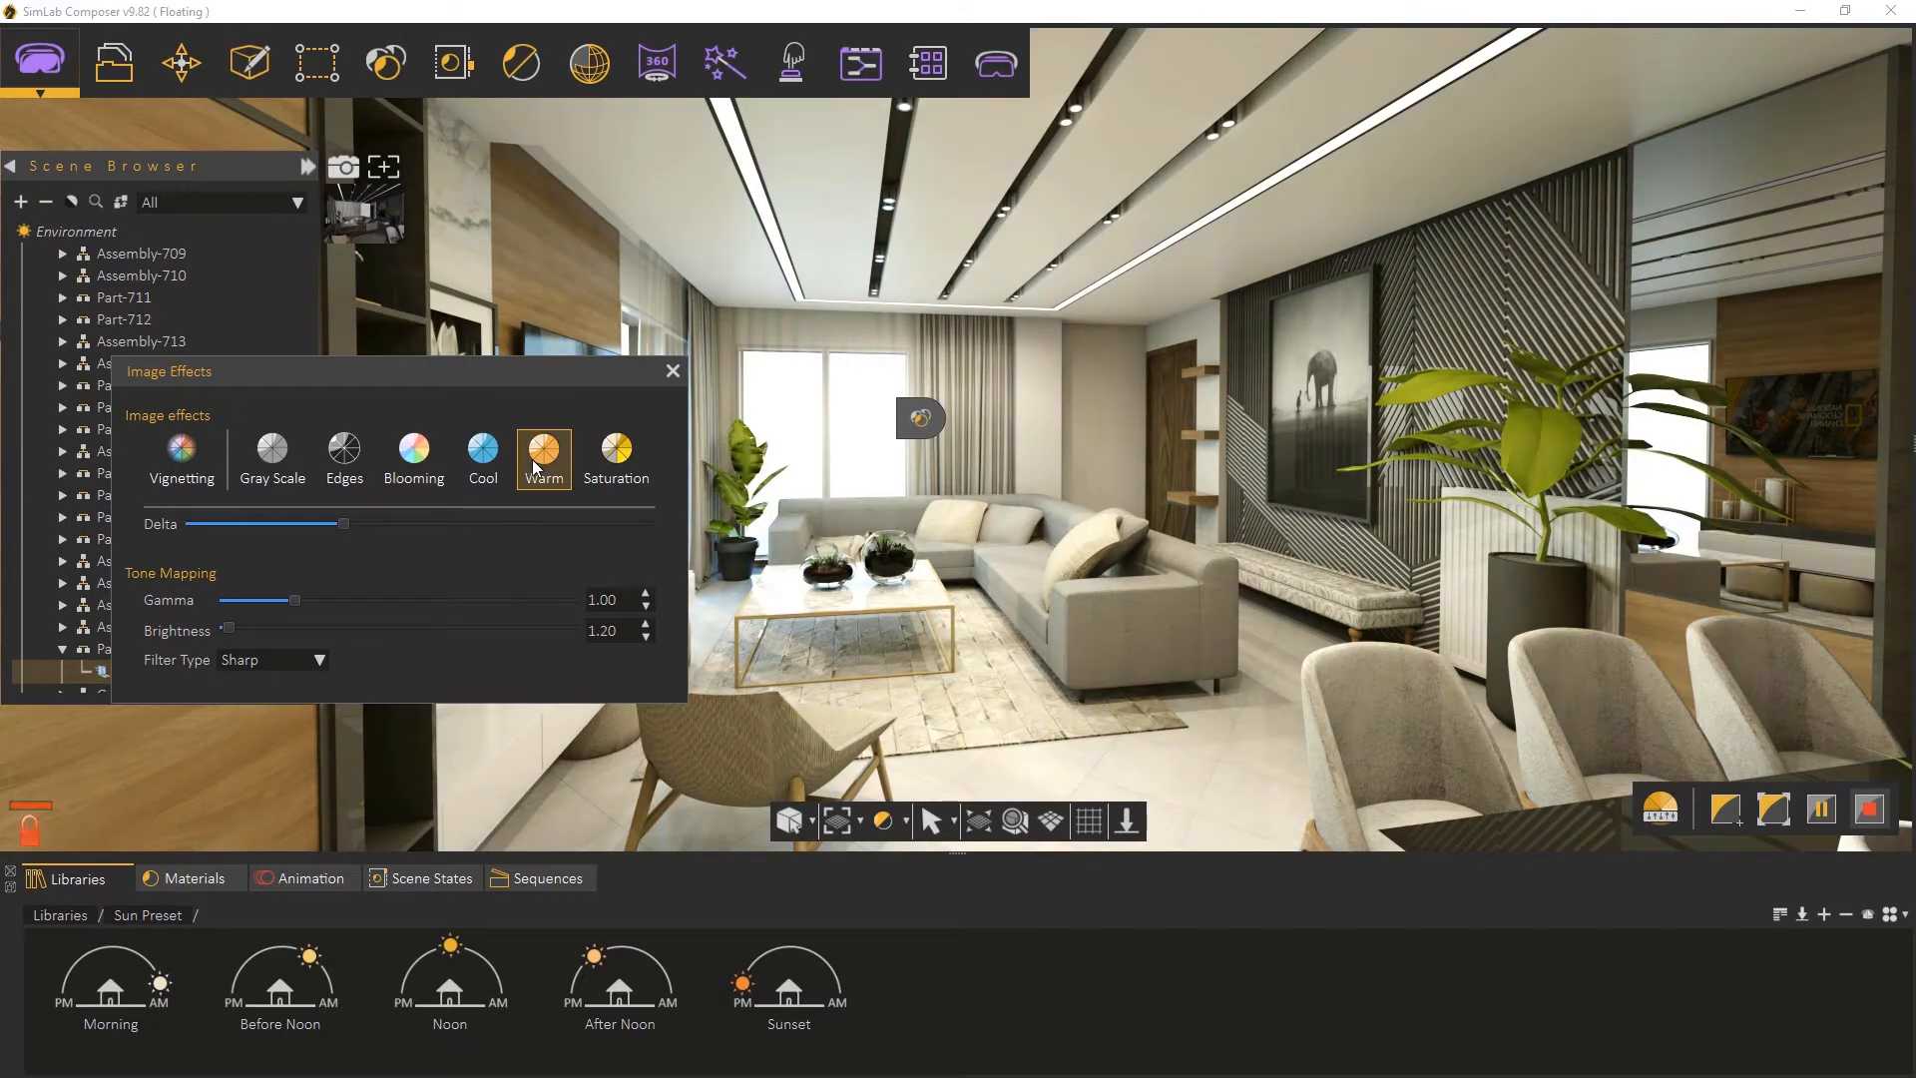
pyautogui.click(672, 371)
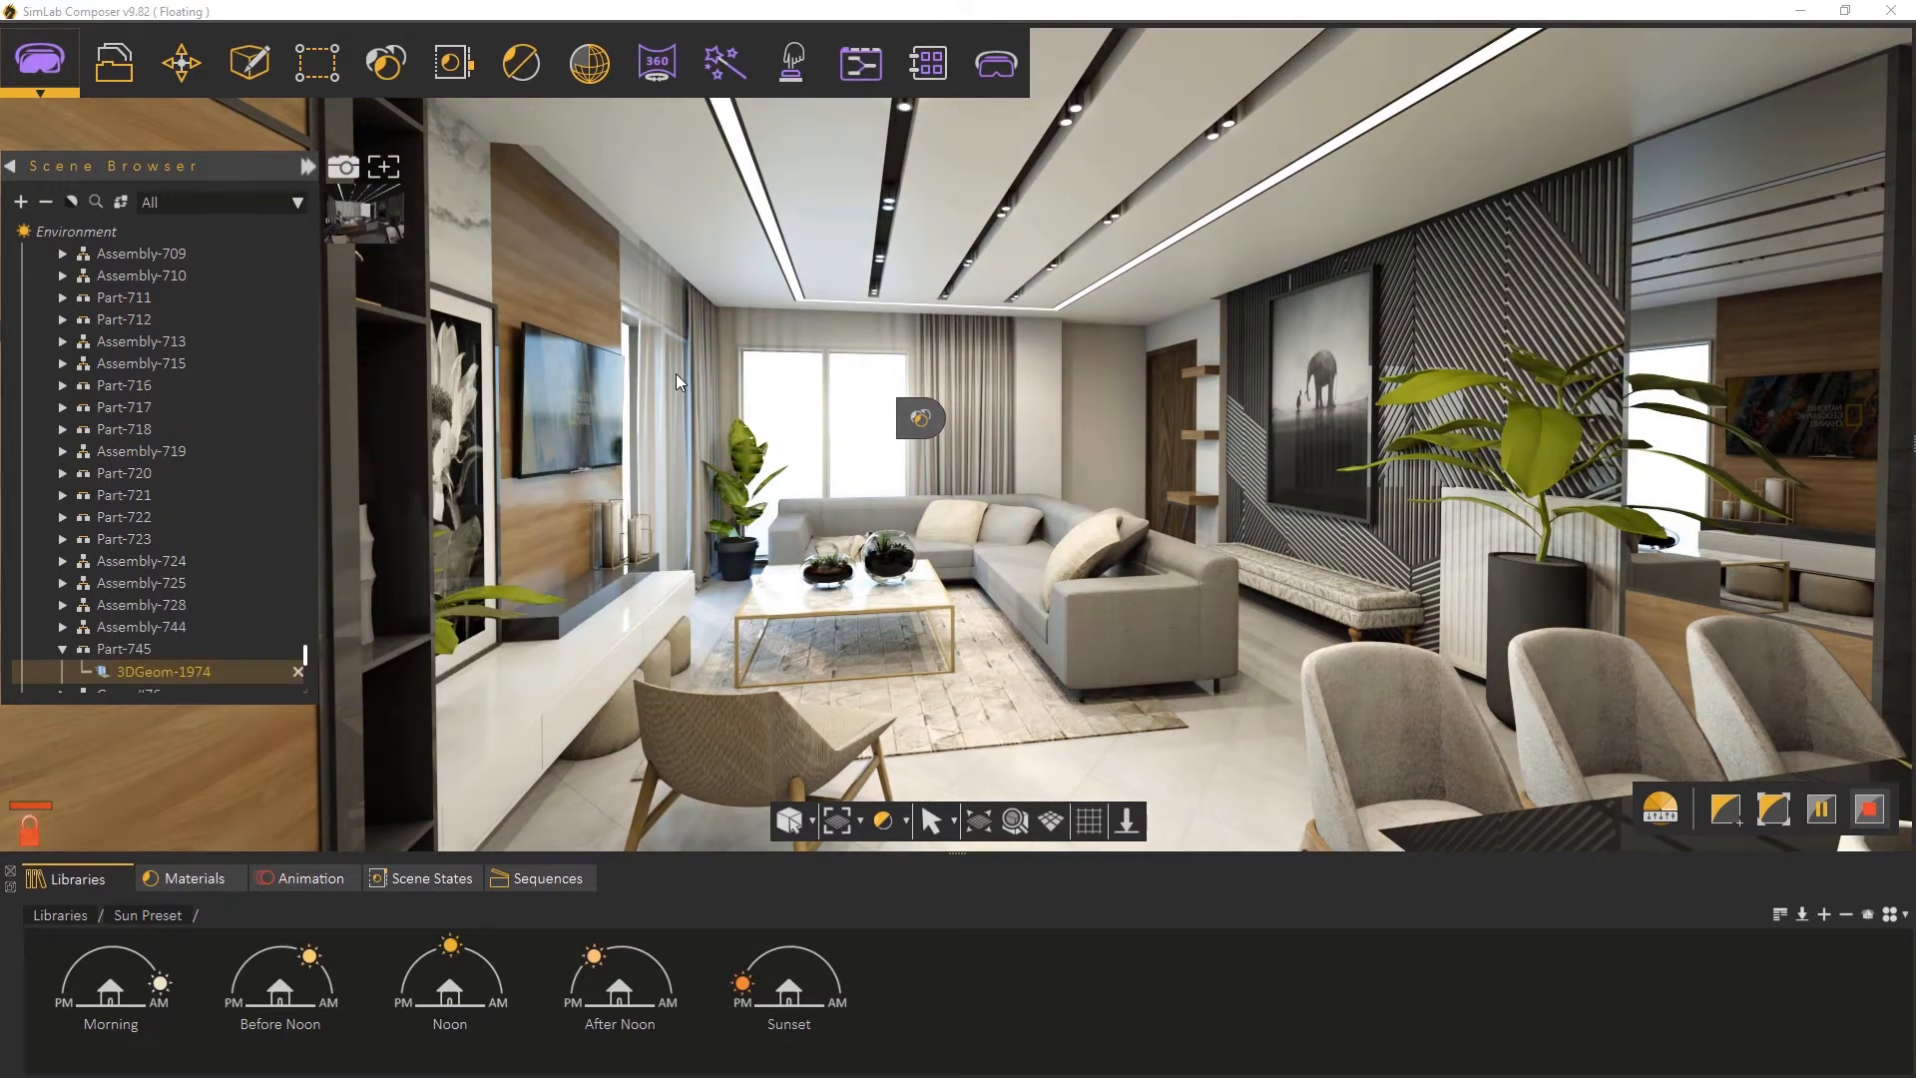
# Save the rendered living room as a PNG image named Render_1 in the Getting Started folder and stop the render
pyautogui.click(1128, 820)
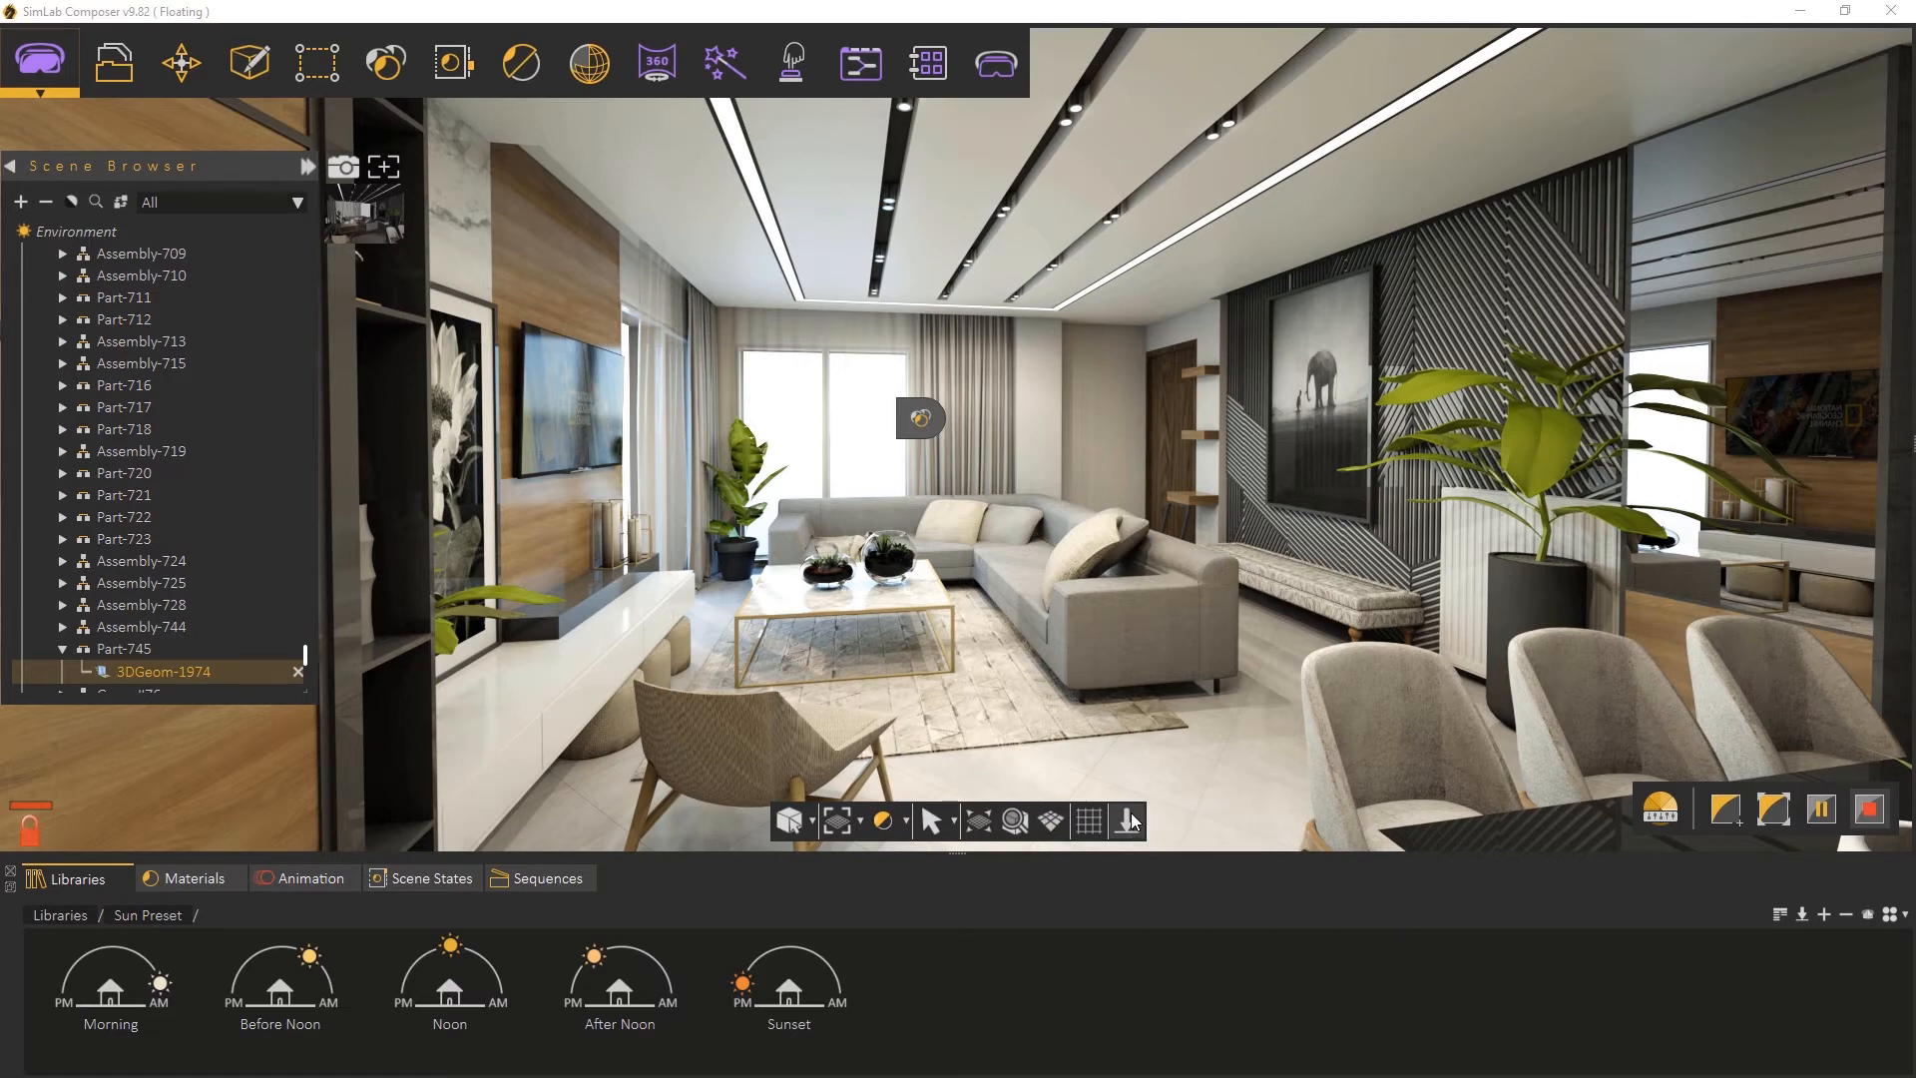
pyautogui.click(794, 724)
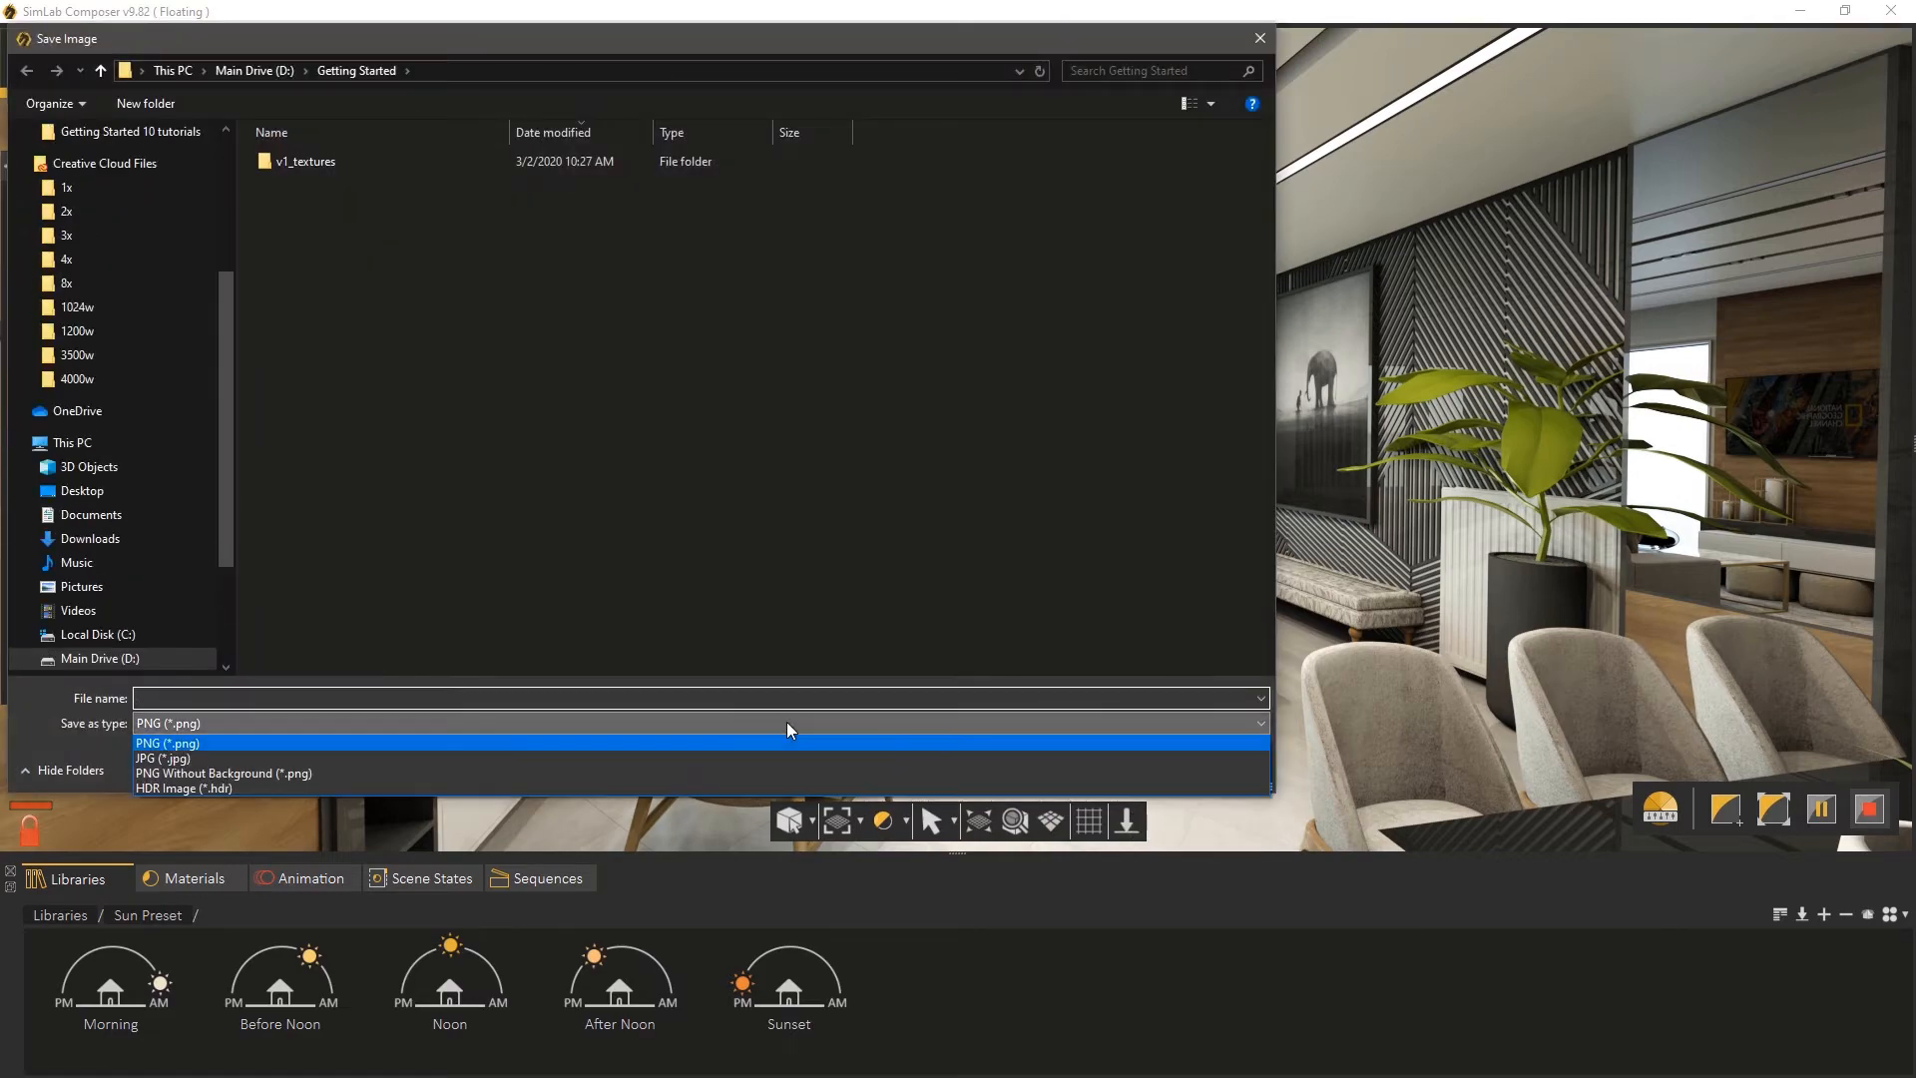
pyautogui.click(789, 726)
pyautogui.click(791, 699)
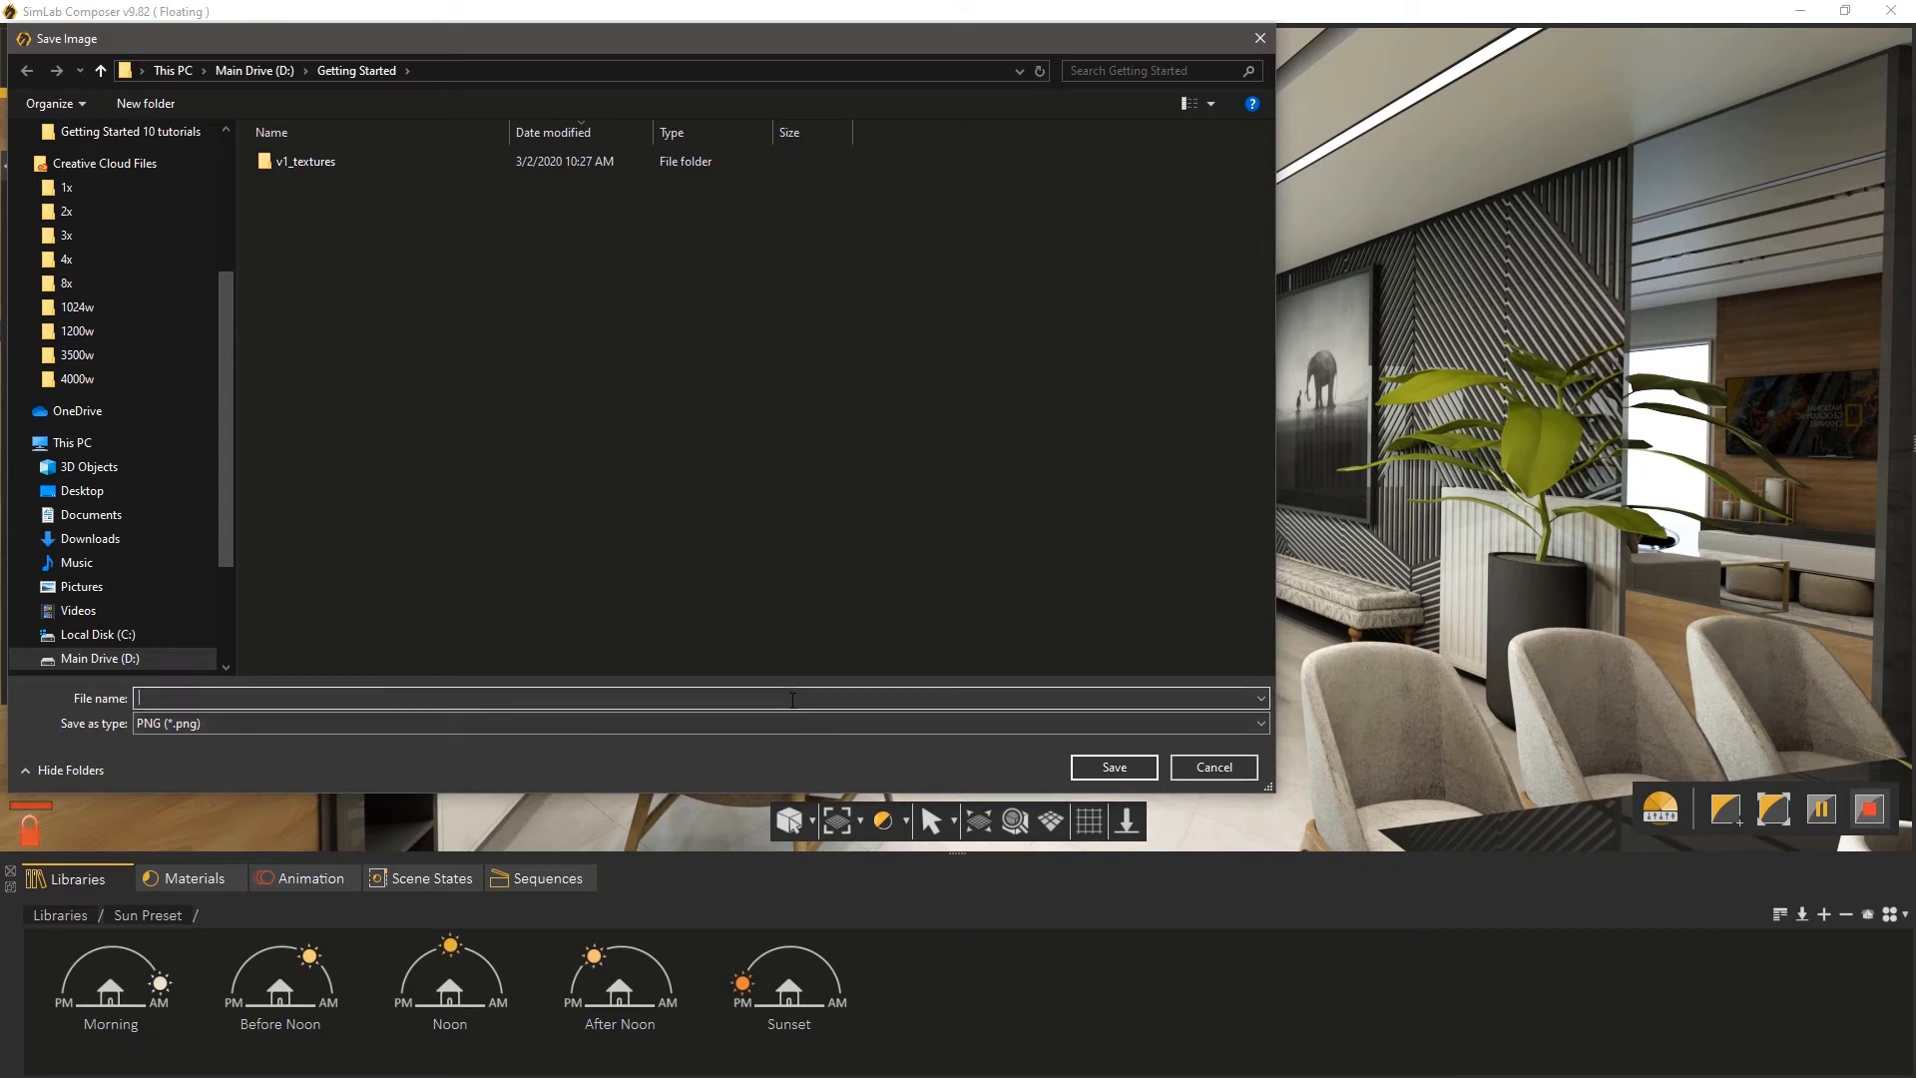
pyautogui.write('Render_1')
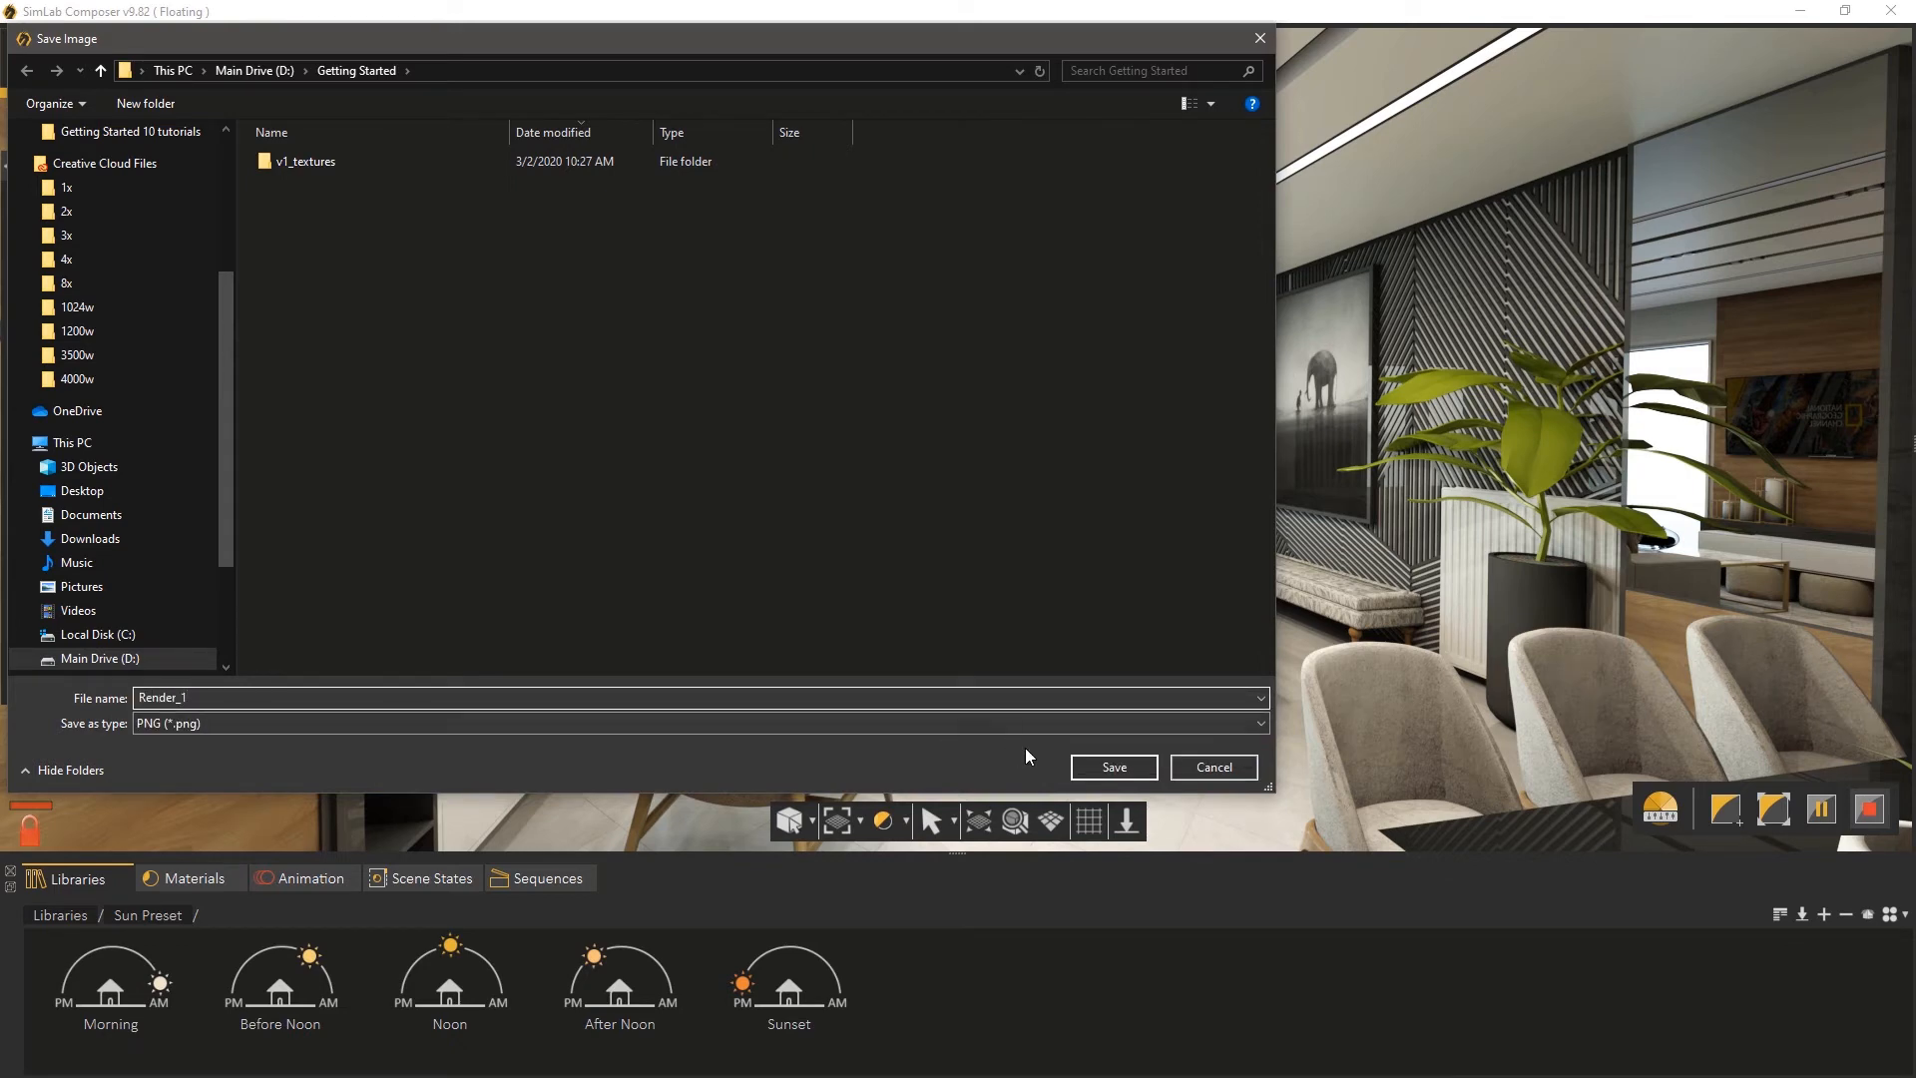
pyautogui.click(1086, 775)
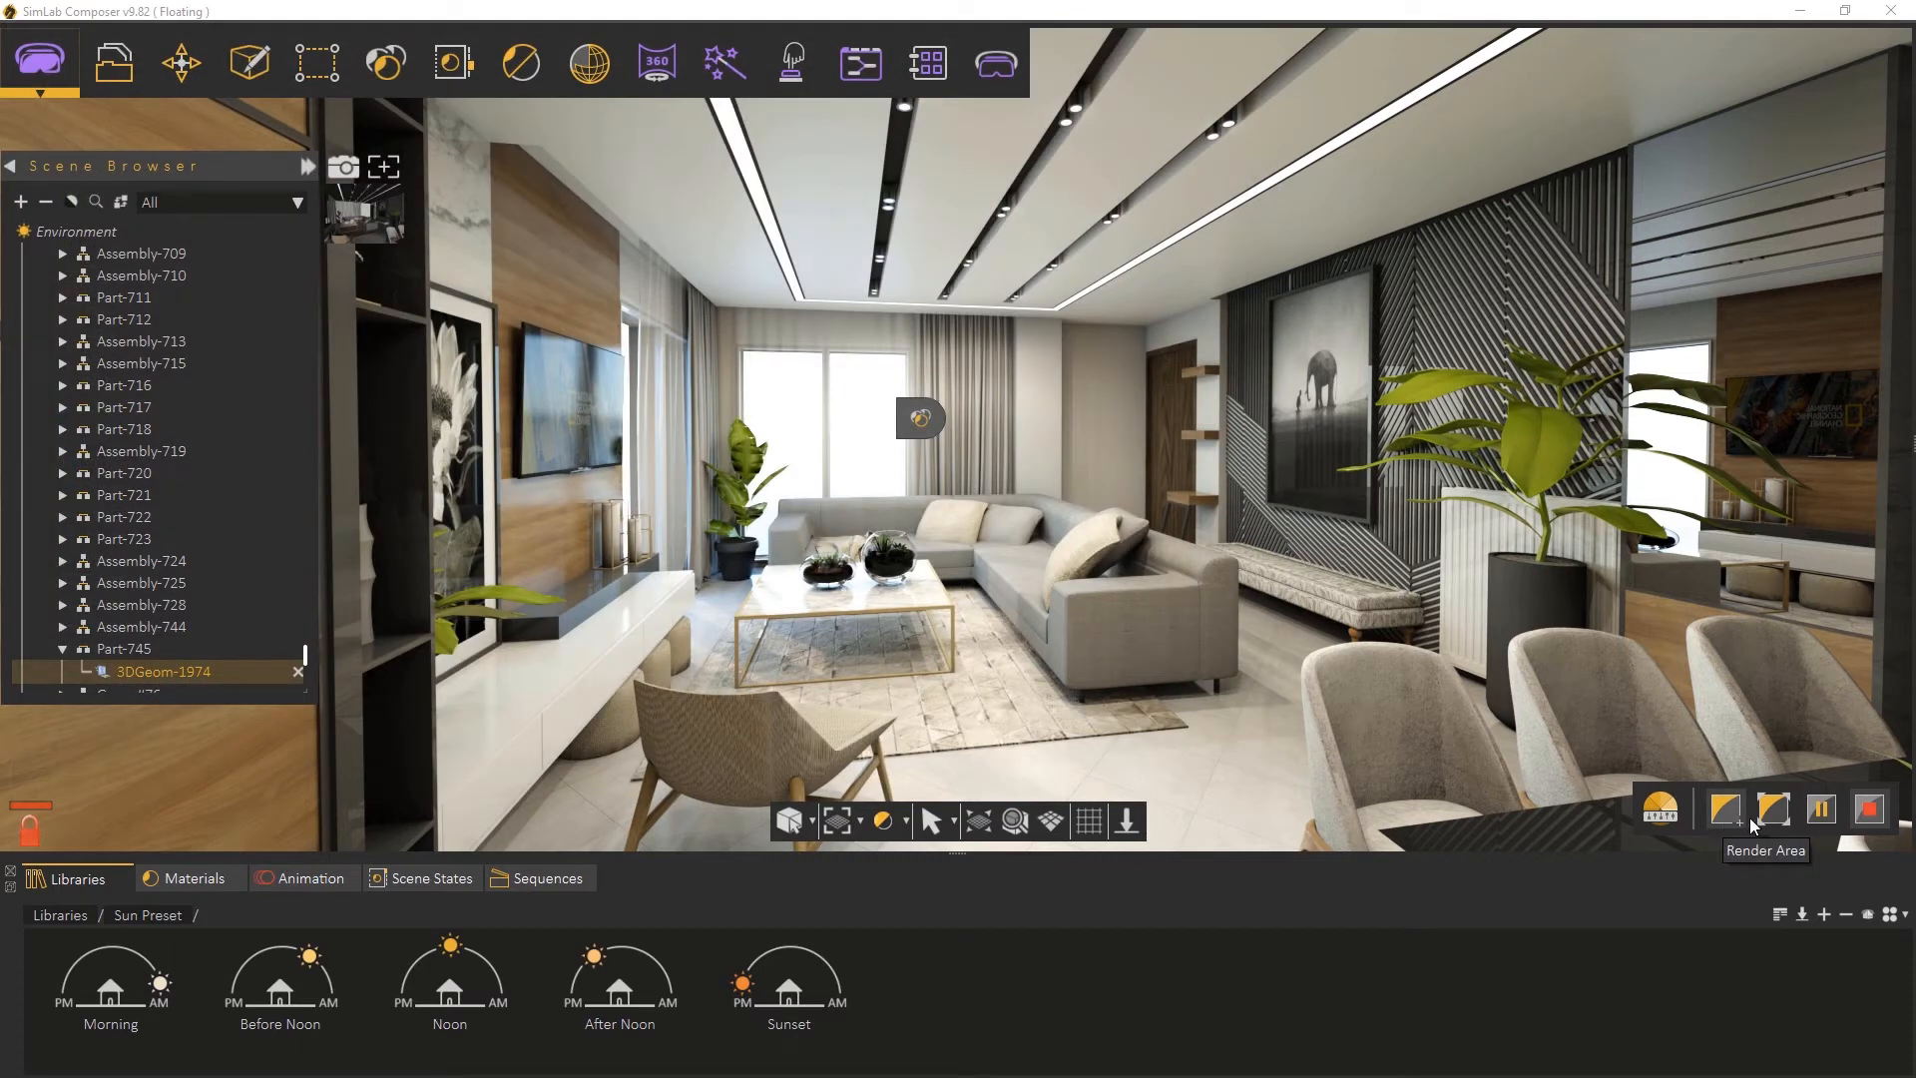
pyautogui.click(1868, 812)
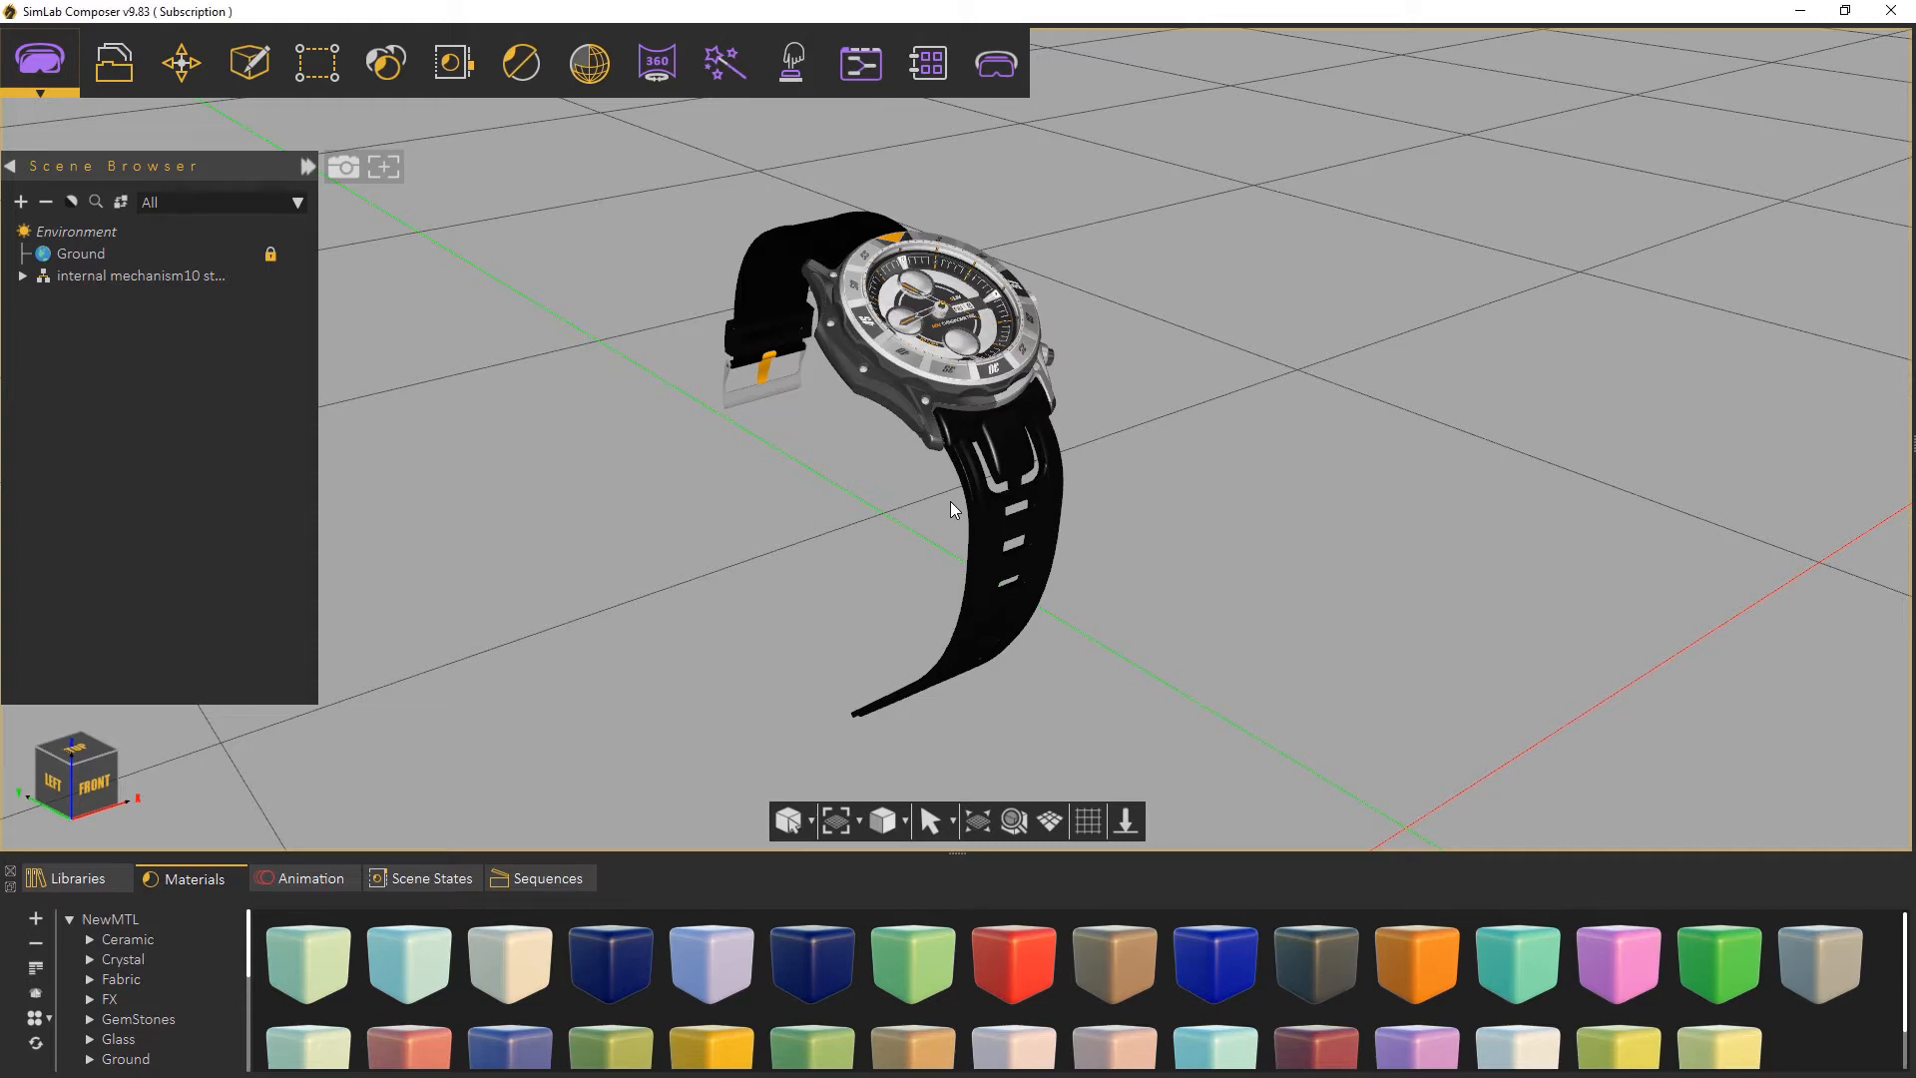
# Preview the watch model with a real-time render and exit back to the modelling view
pyautogui.hotkey('ctrl', 'r')
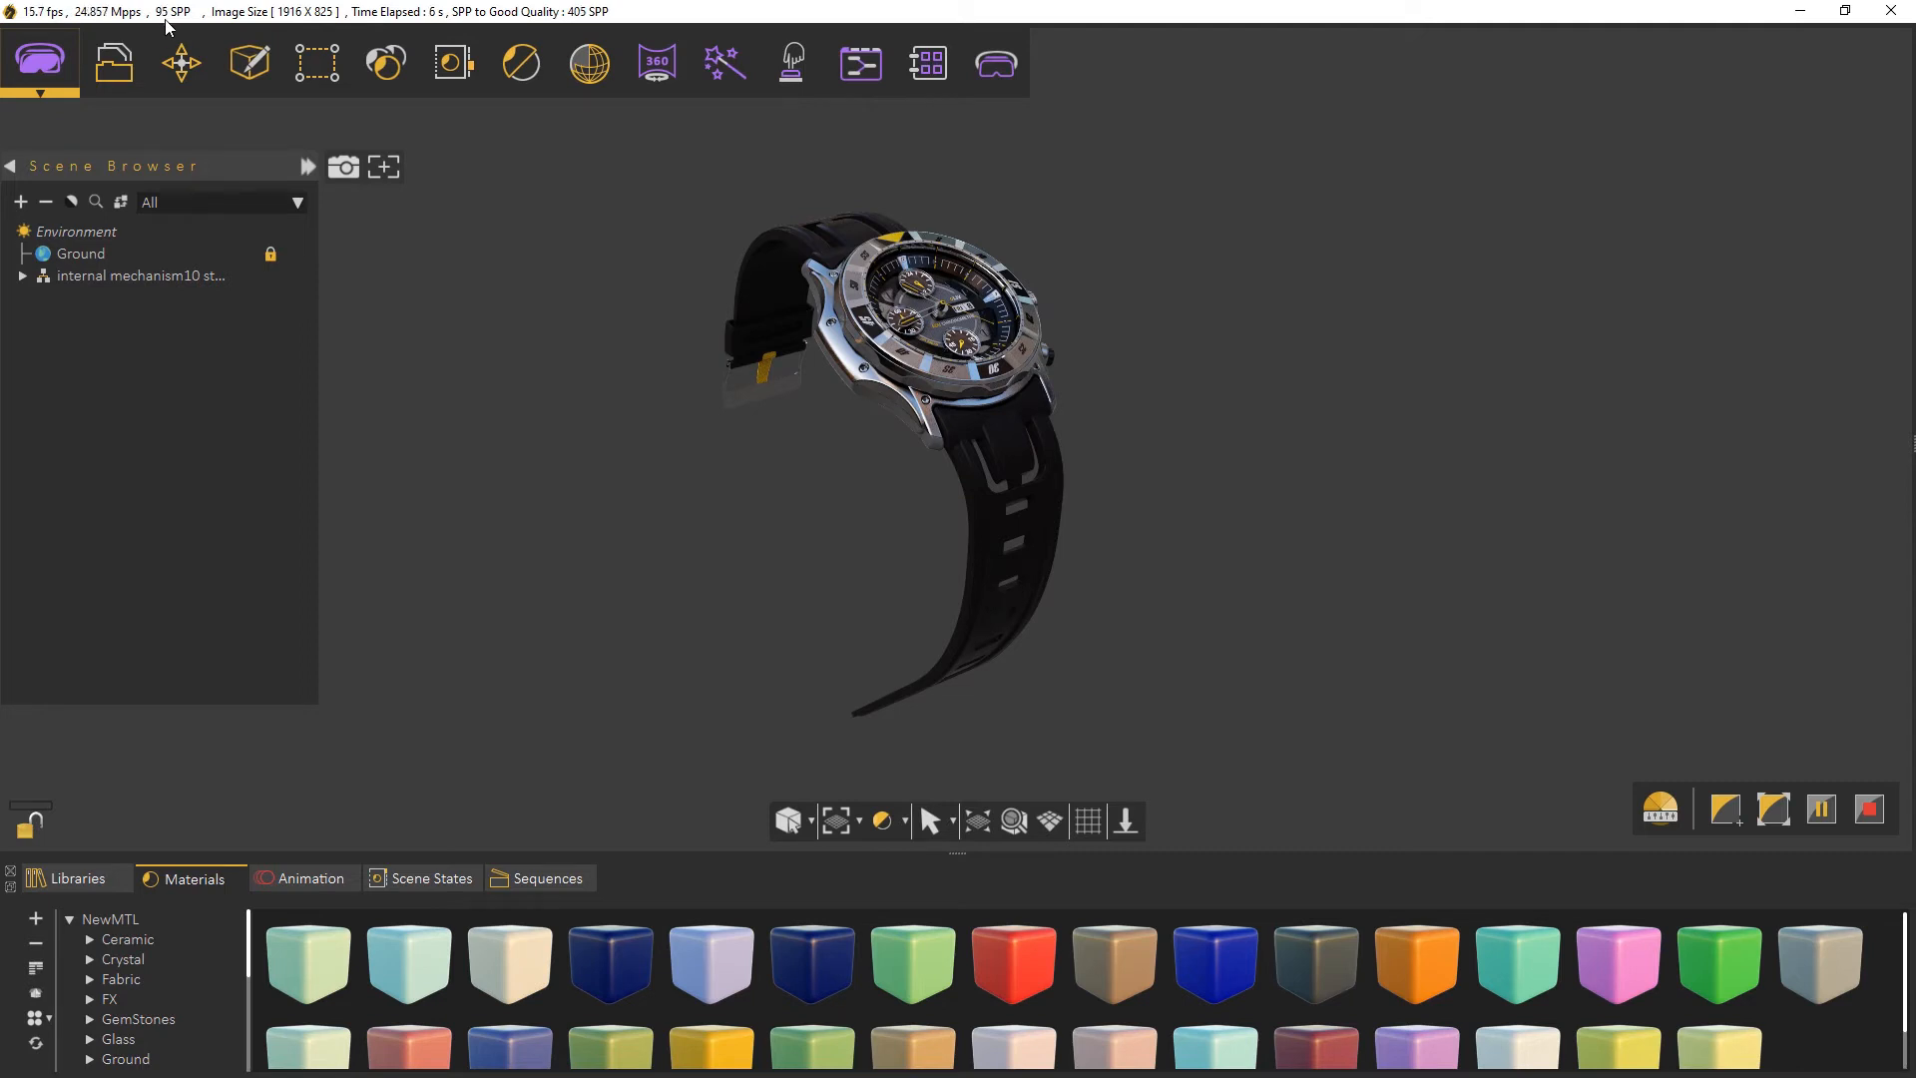
pyautogui.click(249, 63)
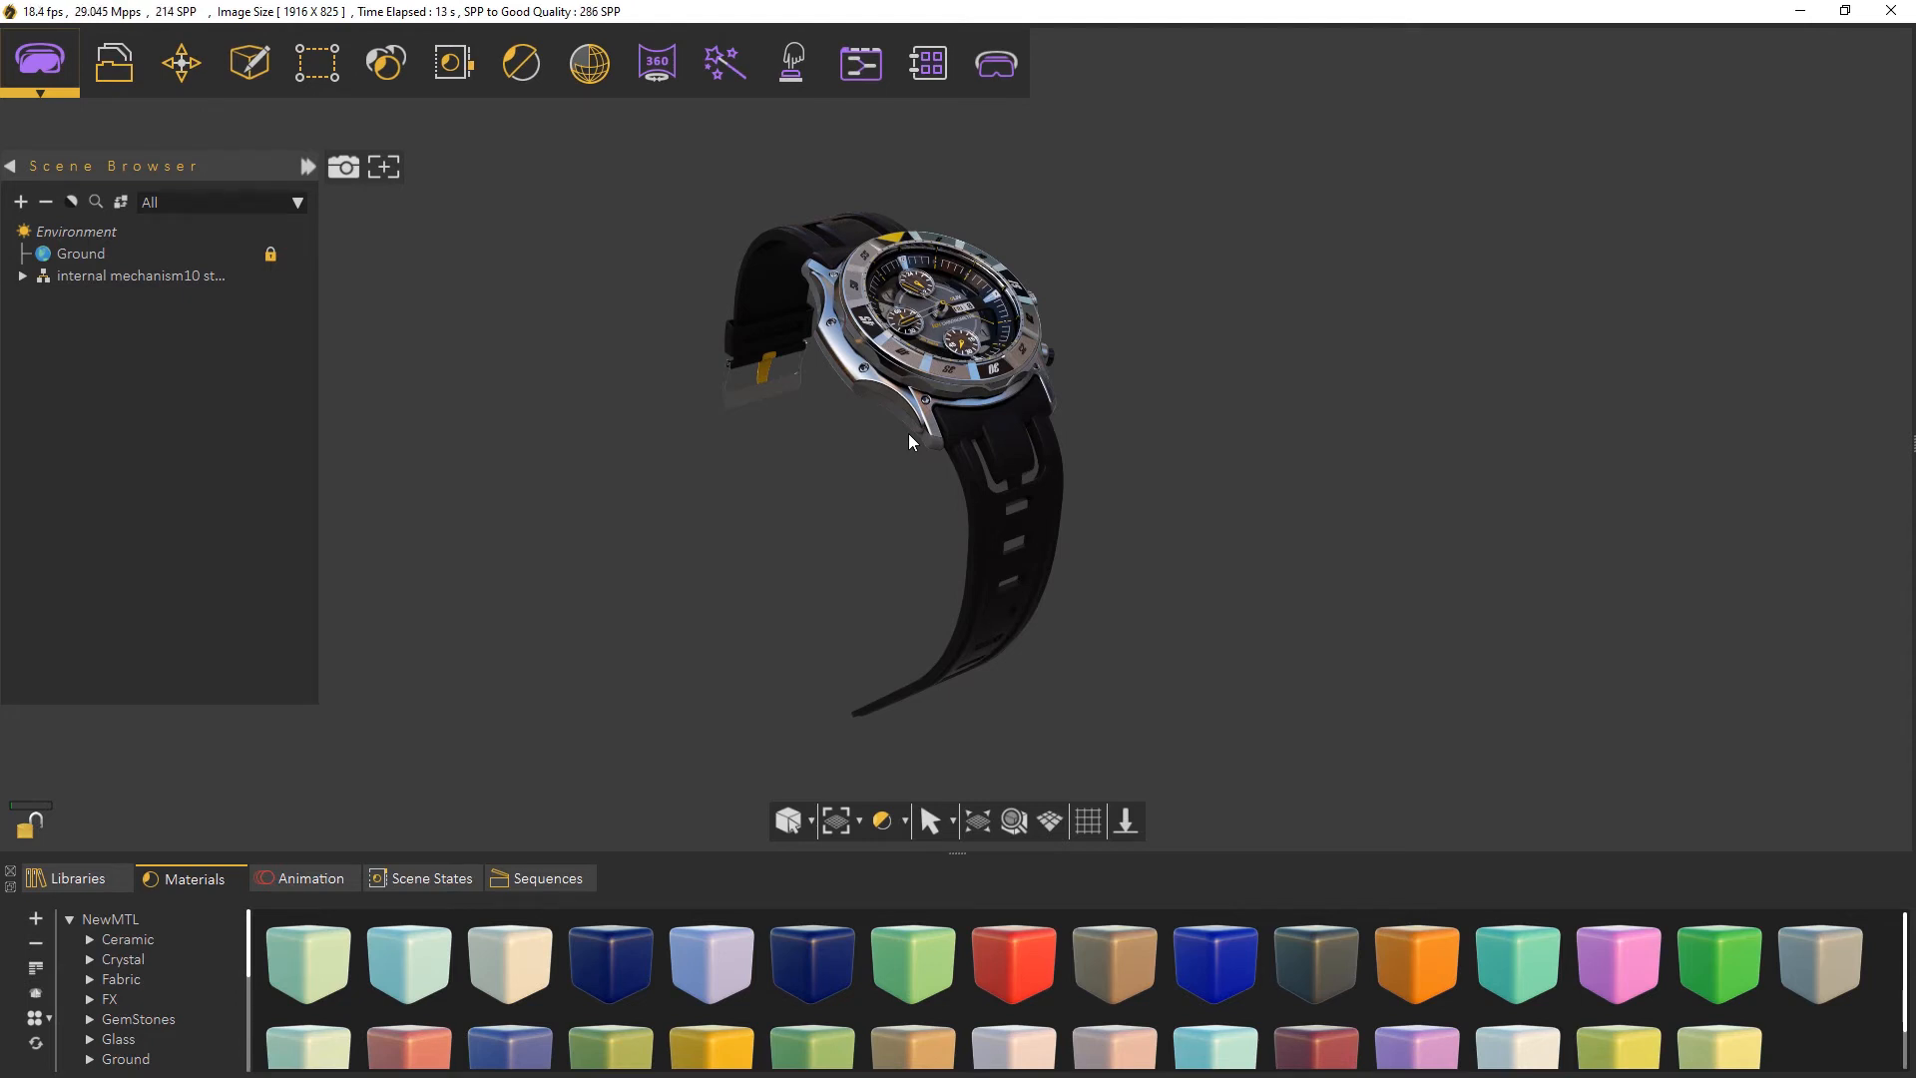
pyautogui.press('Escape')
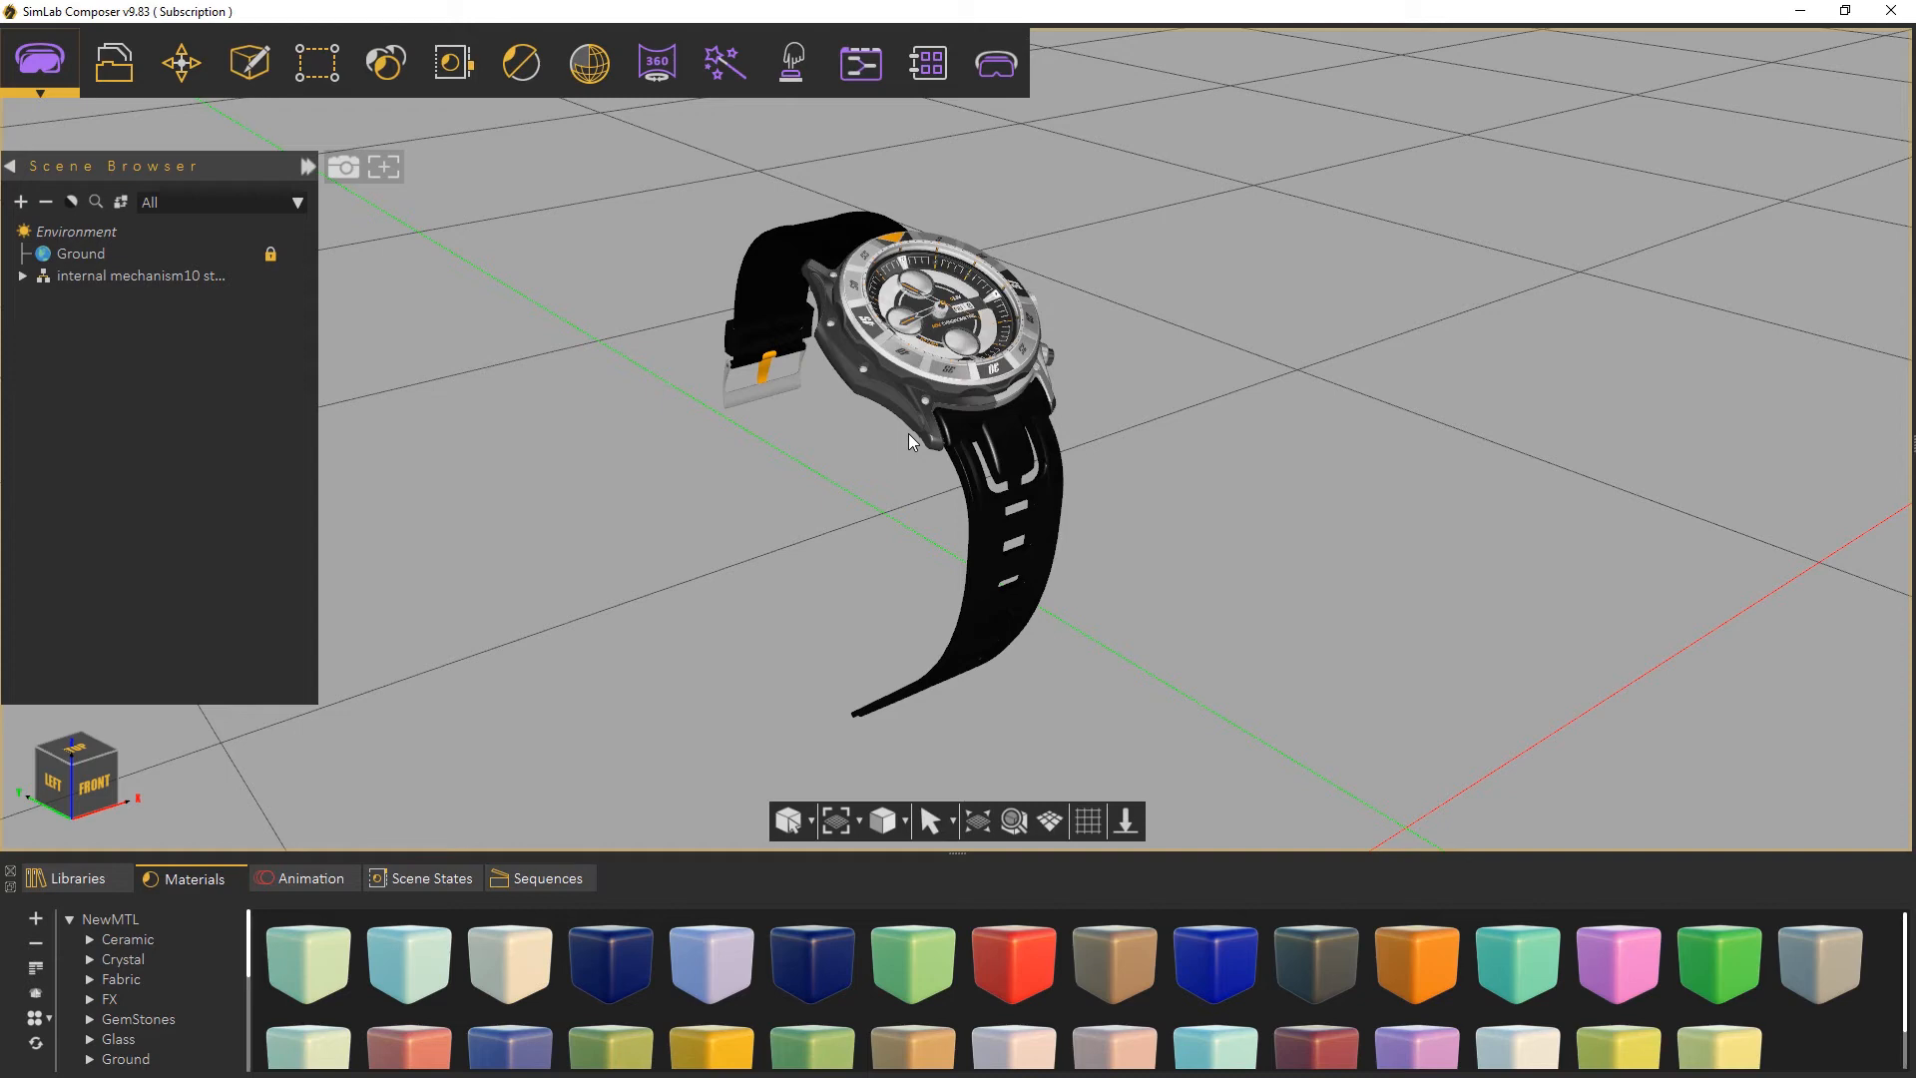
# Create an animated camera with keyframes at frames 0 and 180, orbiting to the opposite side of the watch for the second keyframe
pyautogui.click(309, 879)
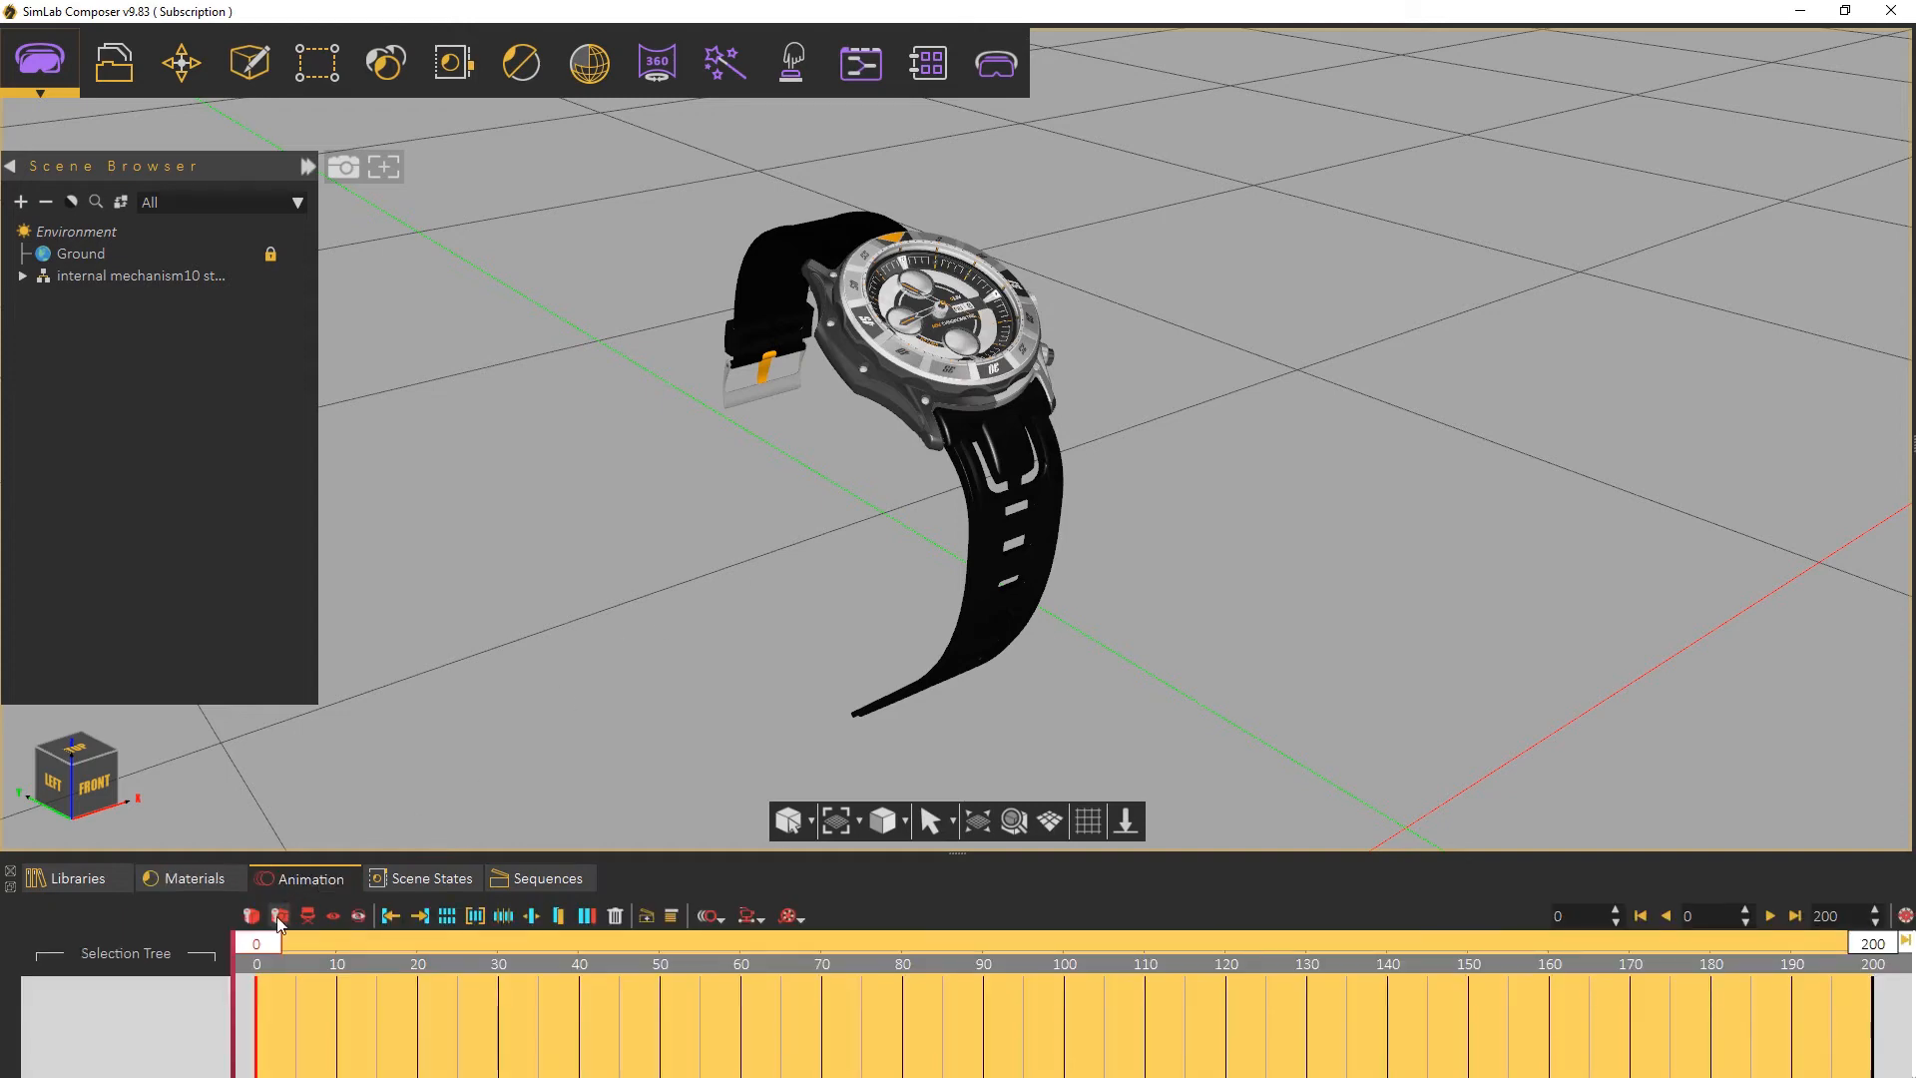
pyautogui.click(278, 915)
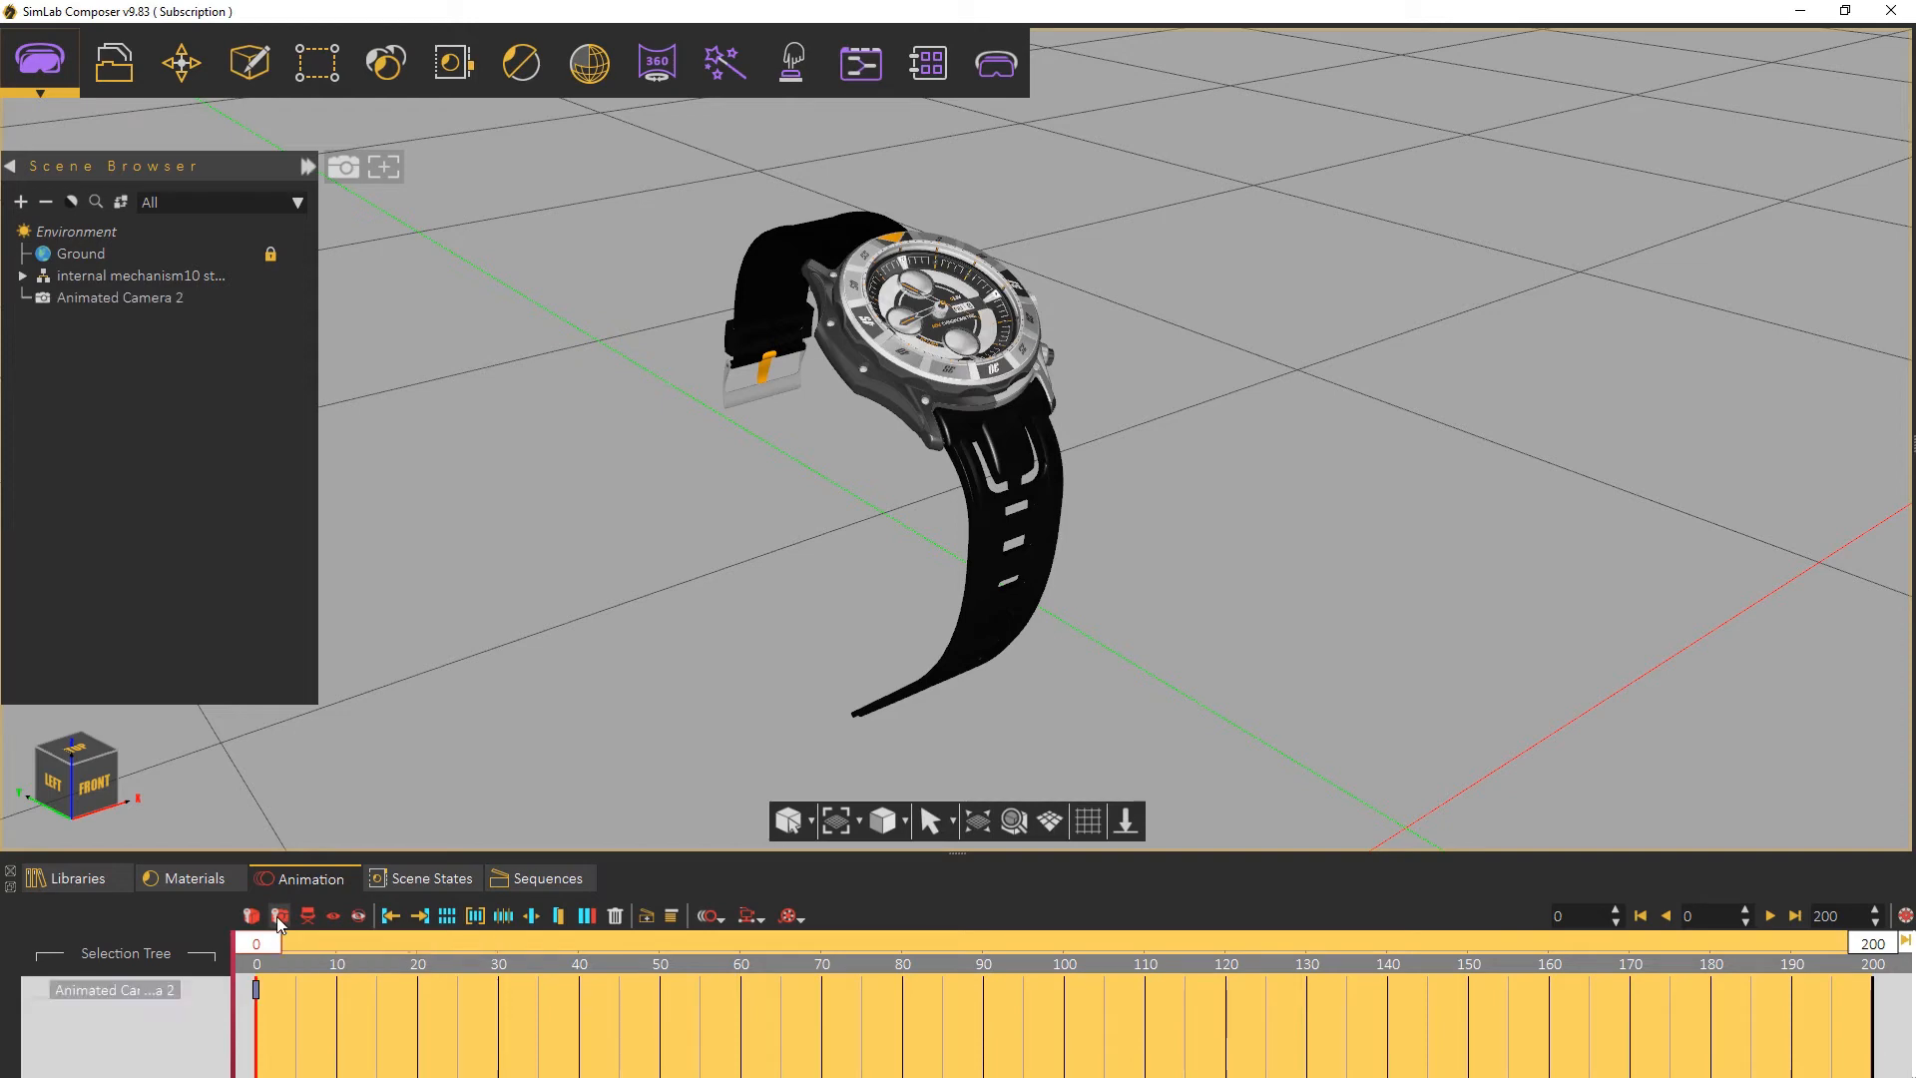
pyautogui.moveTo(261, 942); pyautogui.dragTo(1717, 1026)
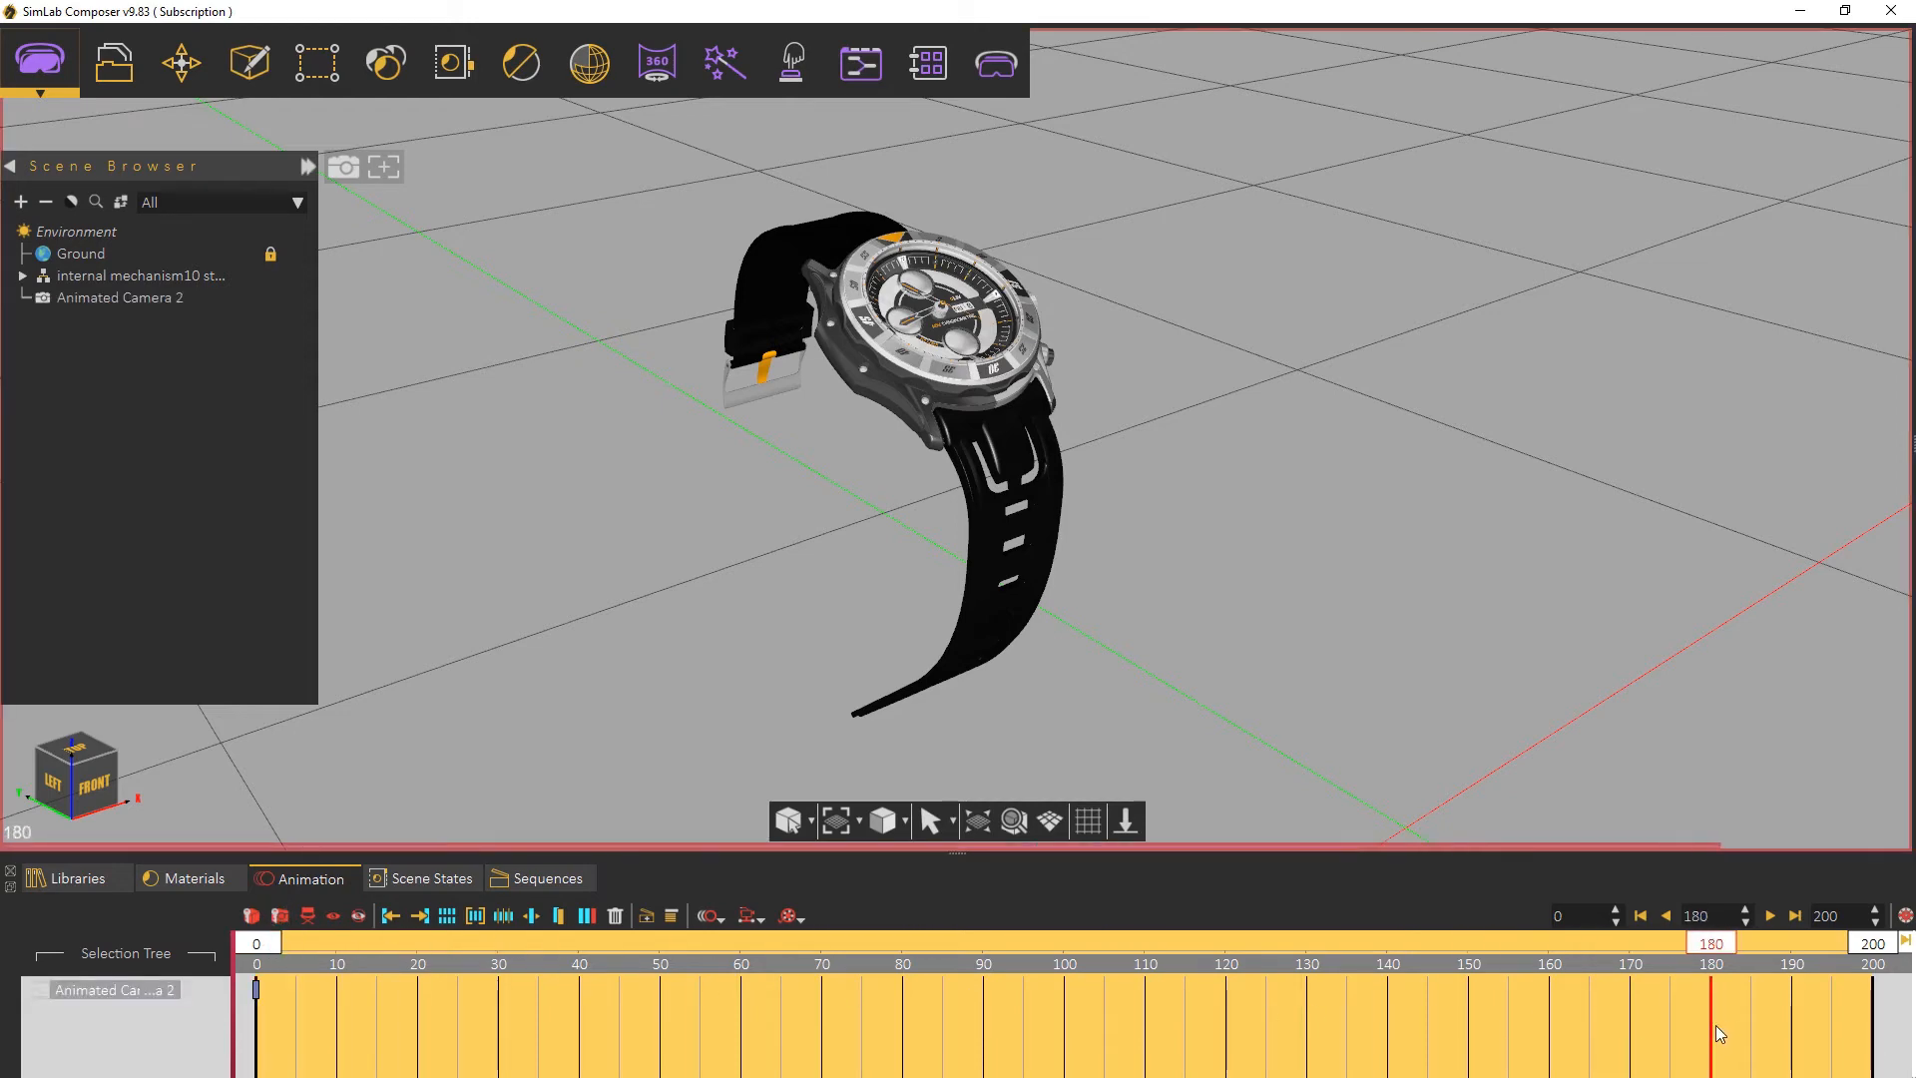
pyautogui.moveTo(1307, 419); pyautogui.dragTo(597, 401)
pyautogui.moveTo(1397, 429); pyautogui.dragTo(1074, 416)
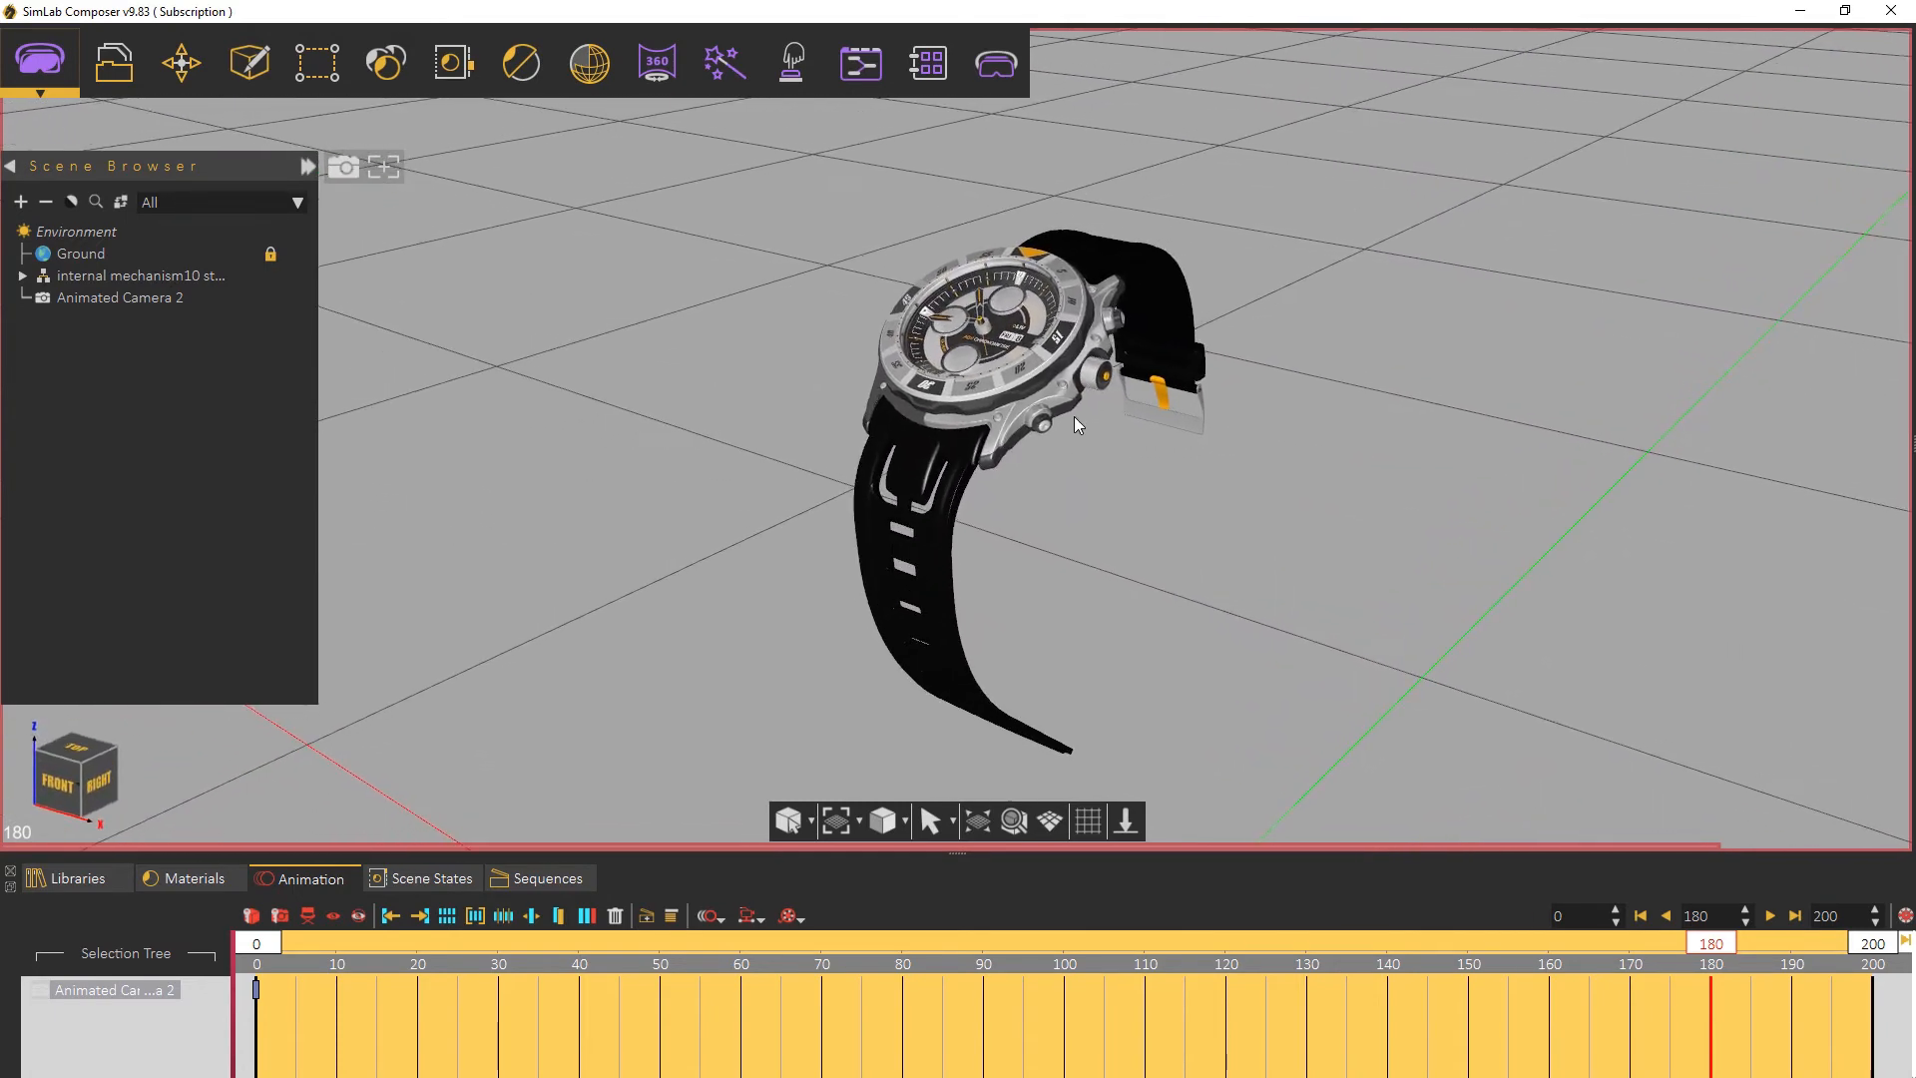
pyautogui.click(282, 917)
# Play the camera animation from the first frame and return to frame 0
pyautogui.click(1641, 917)
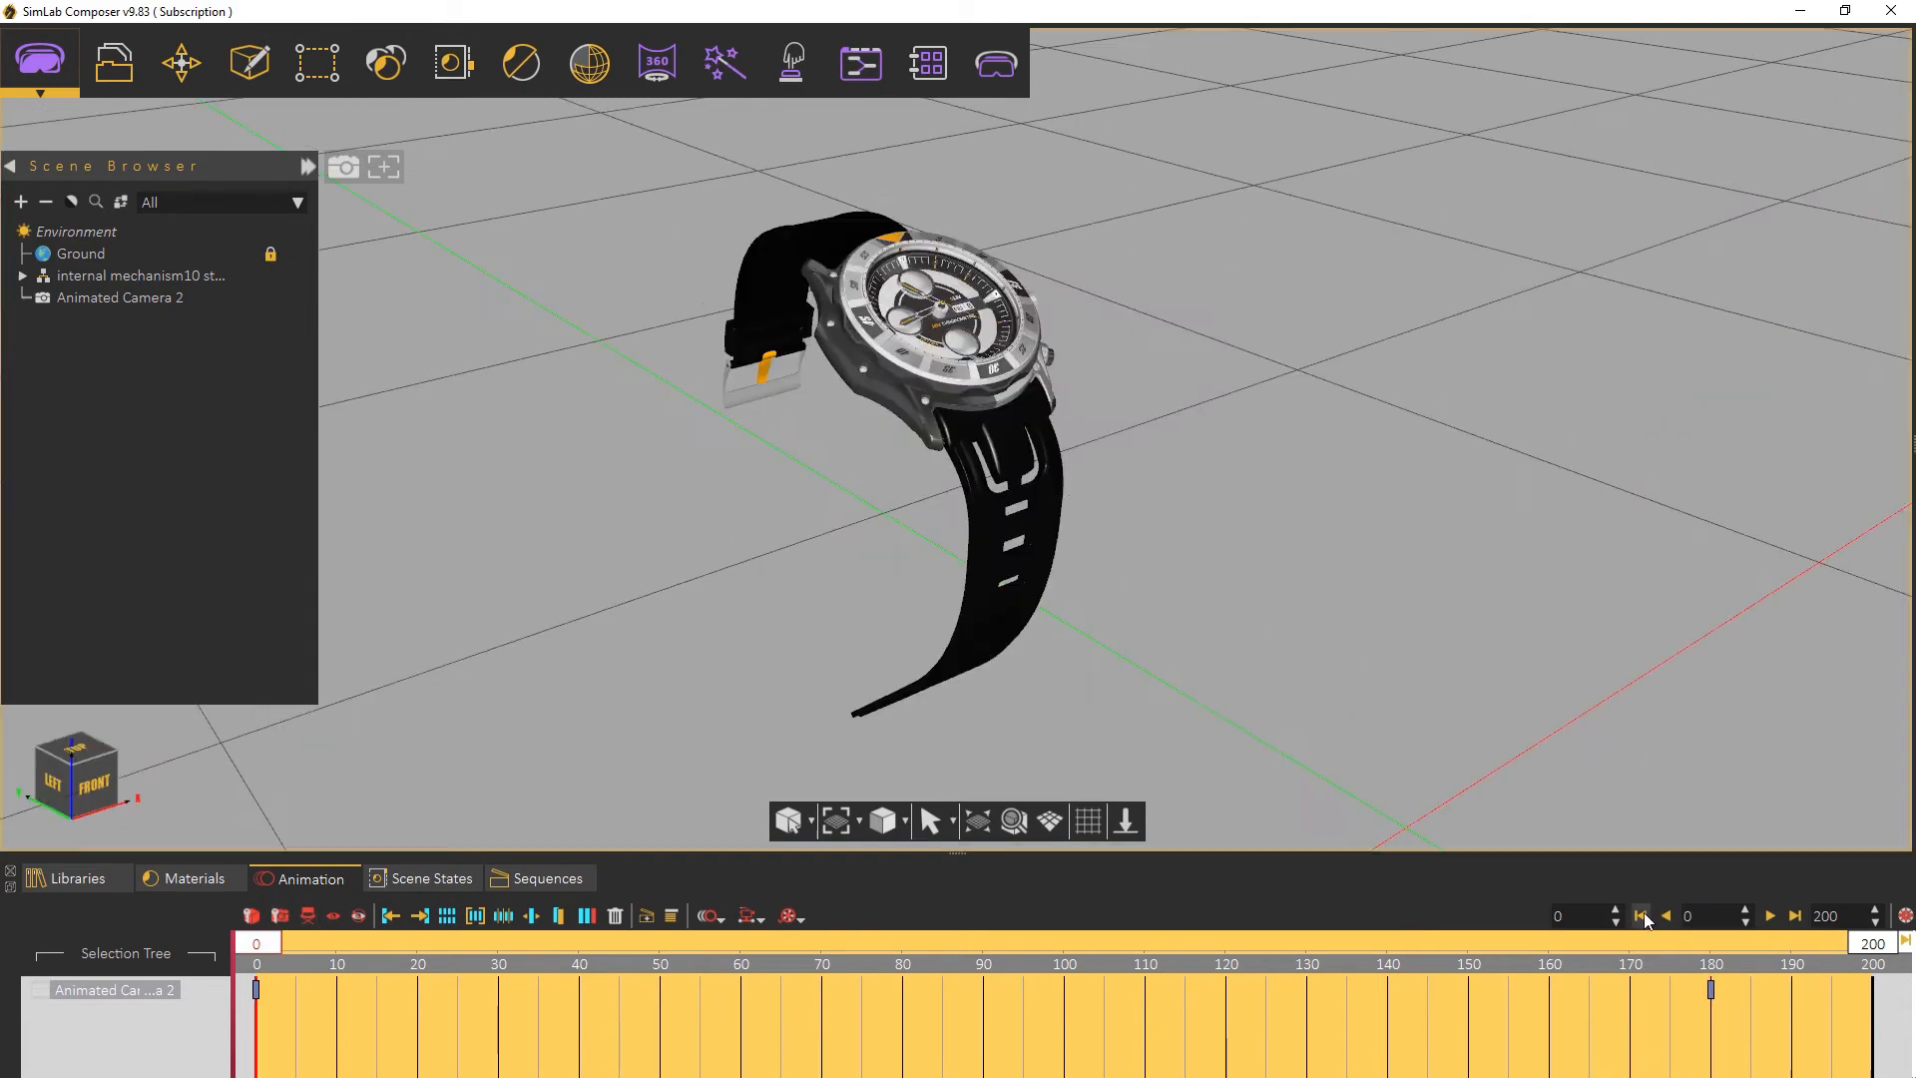
pyautogui.click(1770, 916)
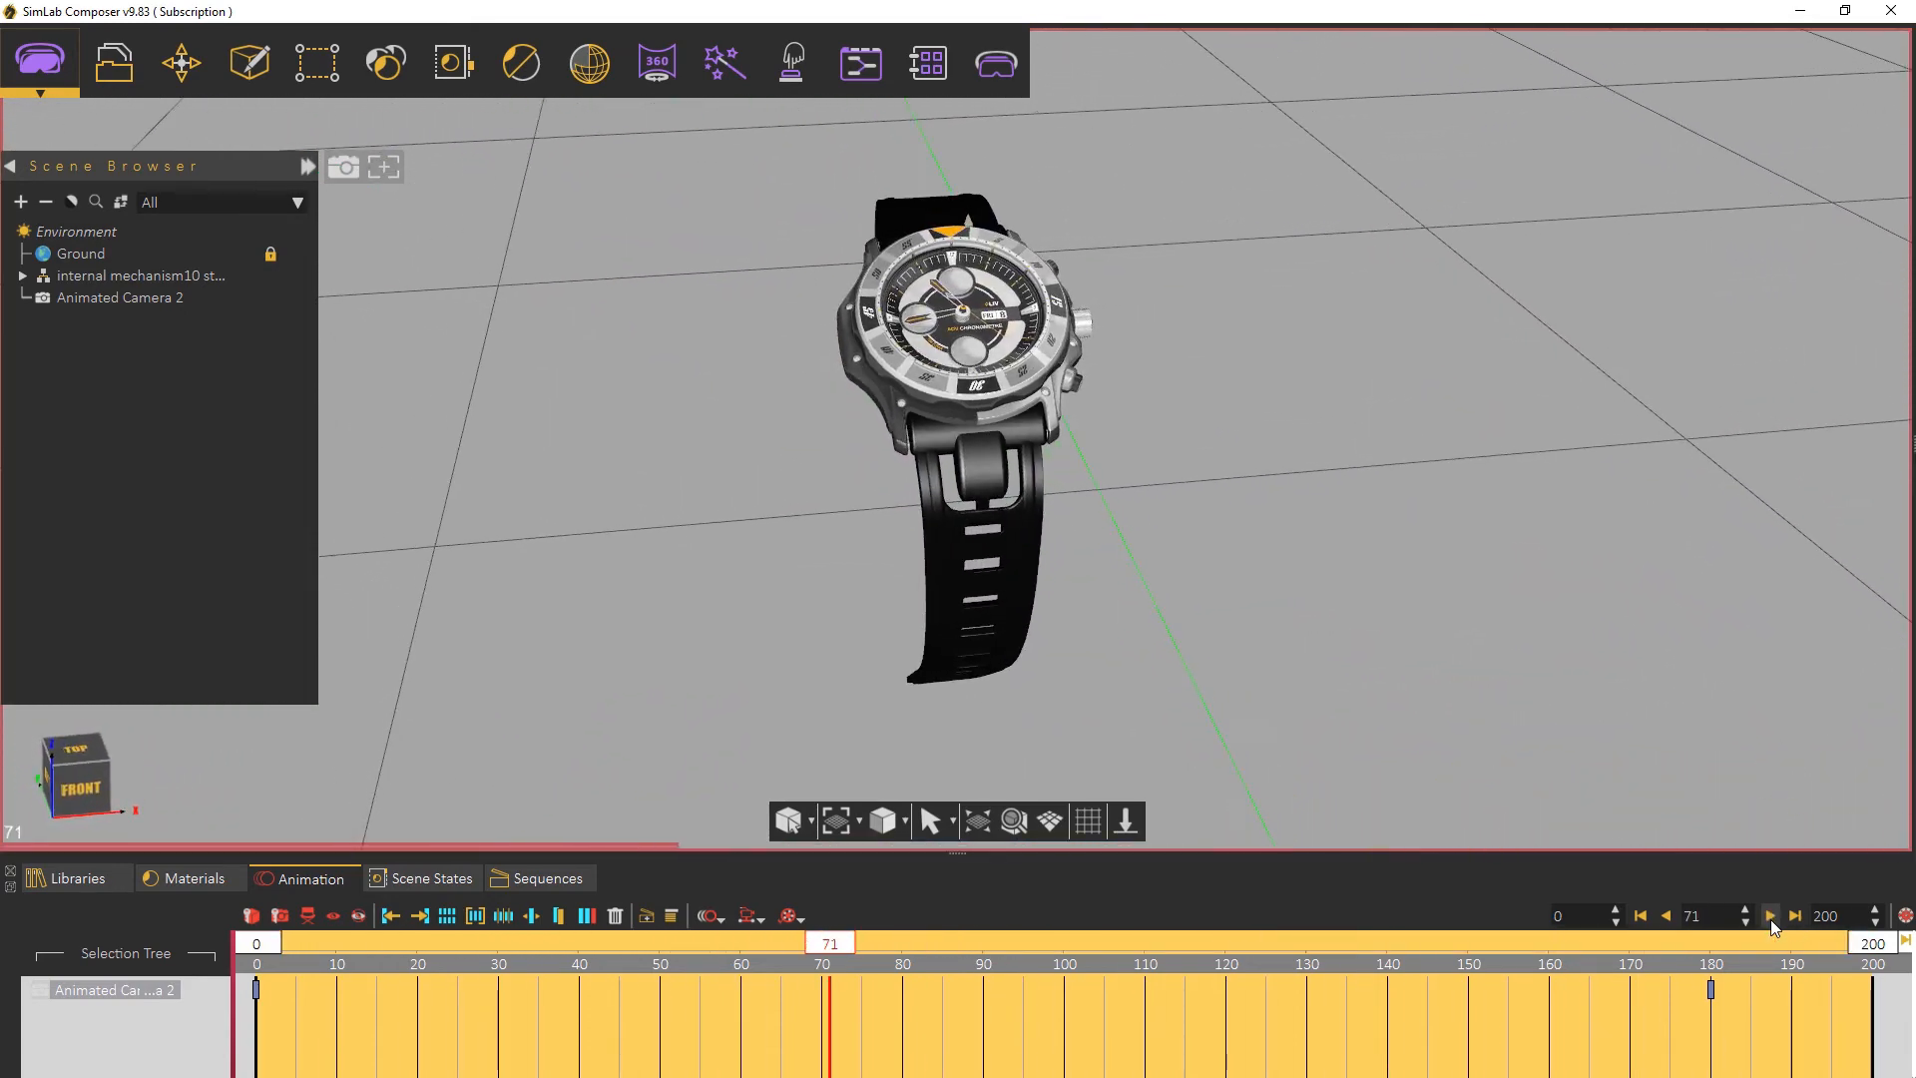
pyautogui.click(1770, 916)
pyautogui.click(1646, 922)
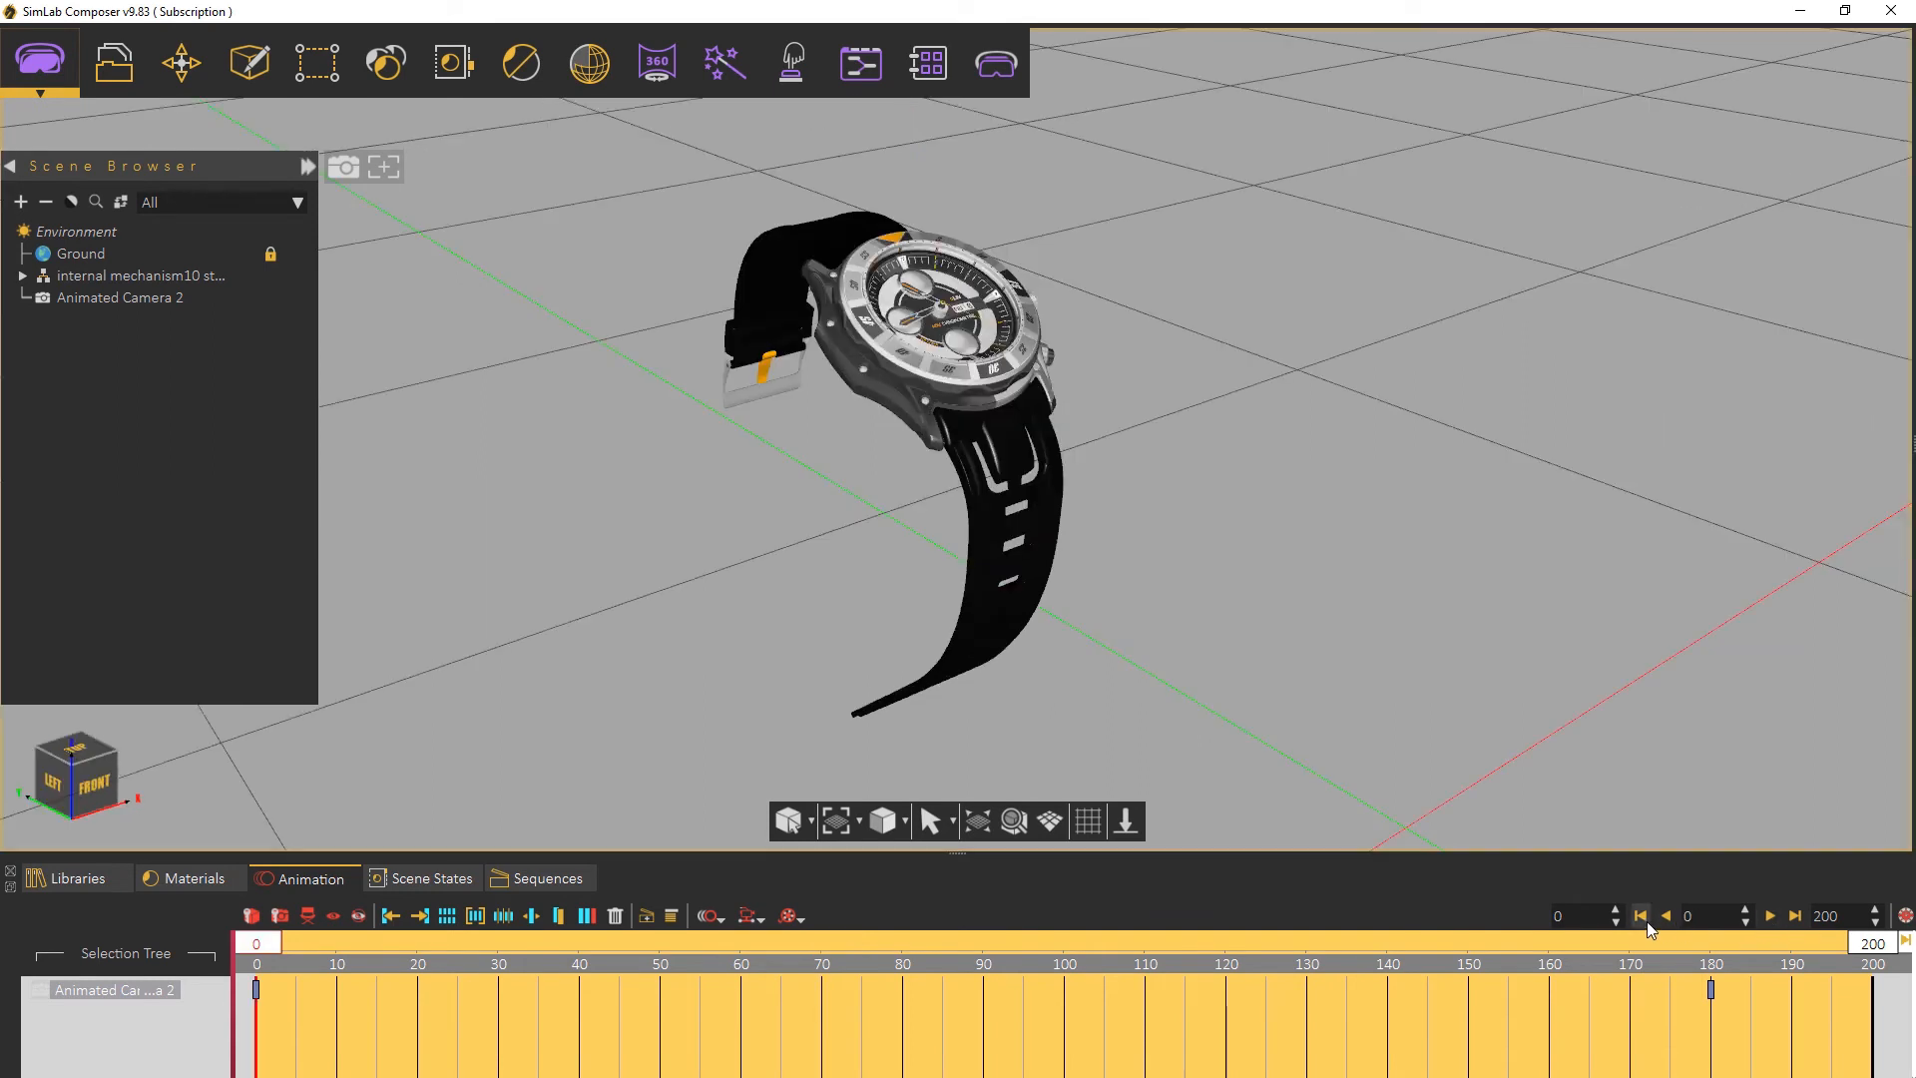
# Open the render settings for the animation and keep JPEG as the output format
pyautogui.click(523, 69)
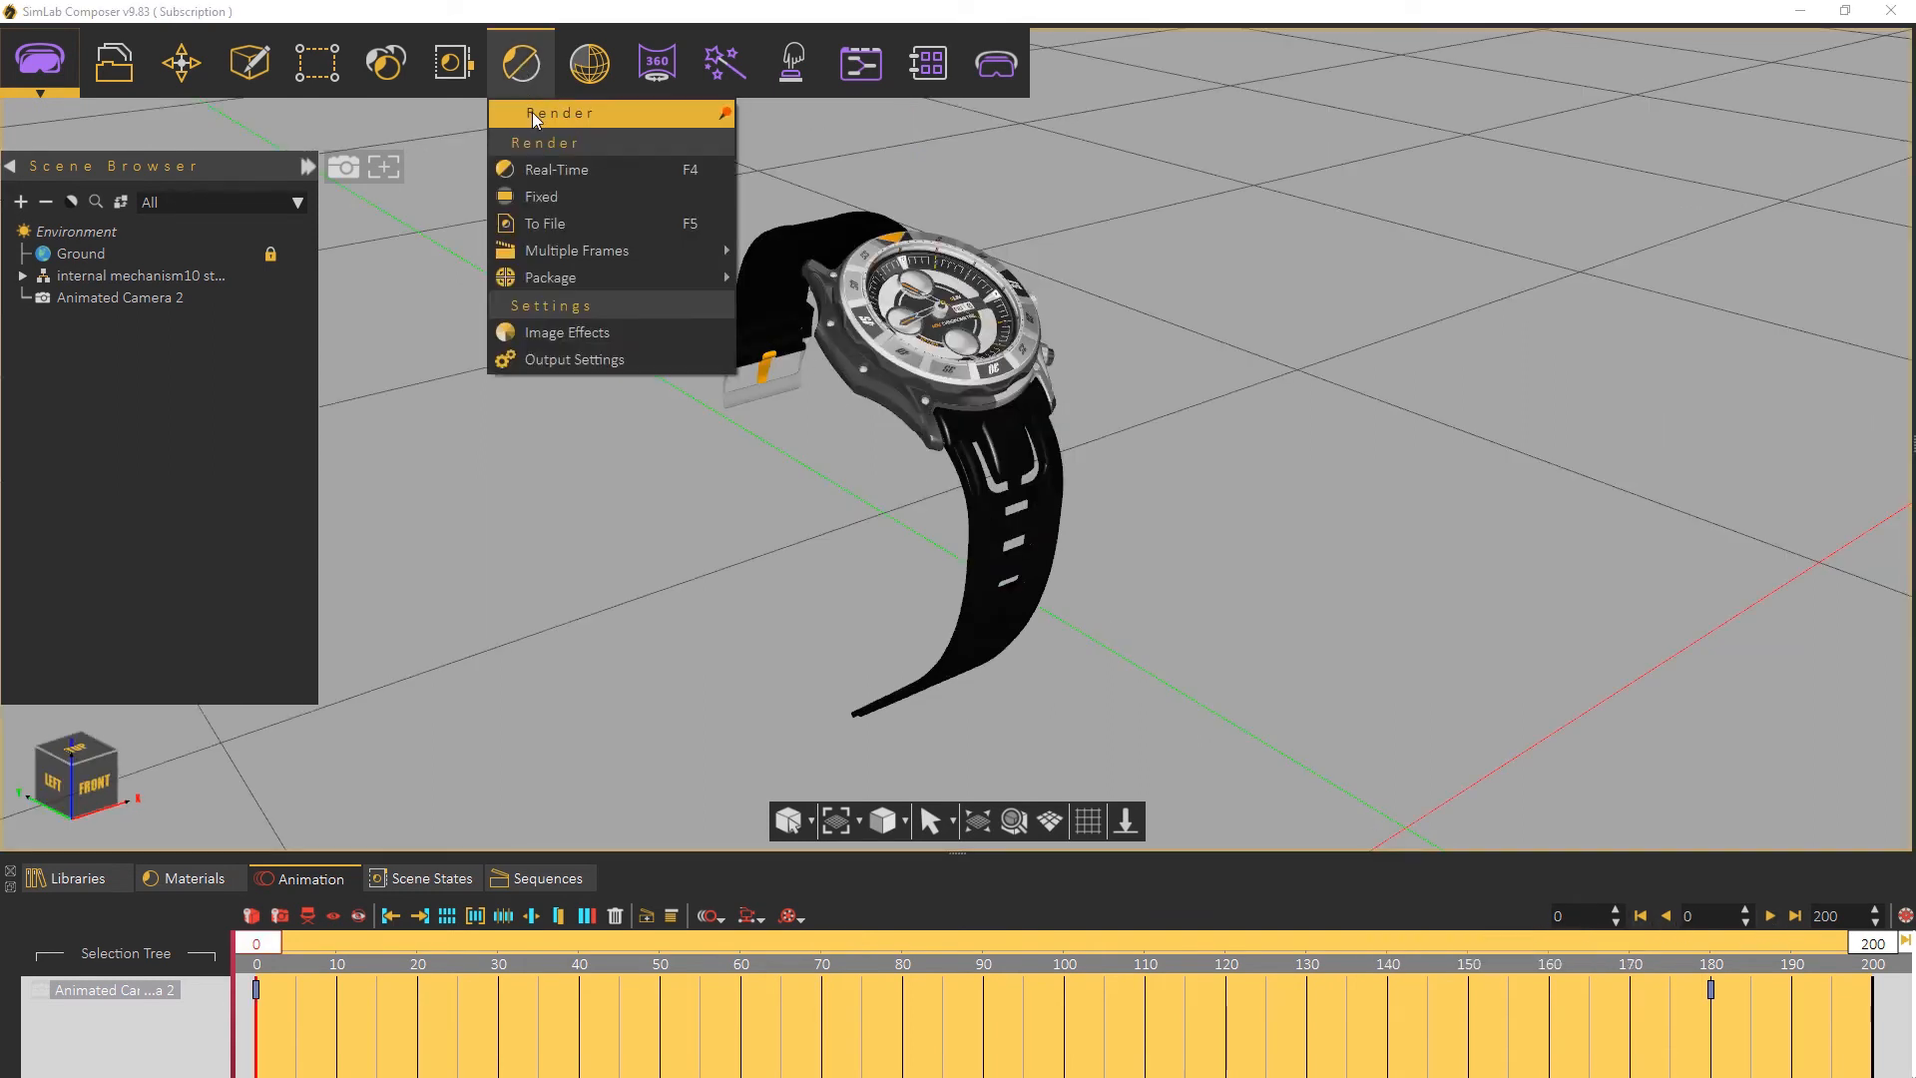
pyautogui.moveTo(560, 250)
pyautogui.click(770, 253)
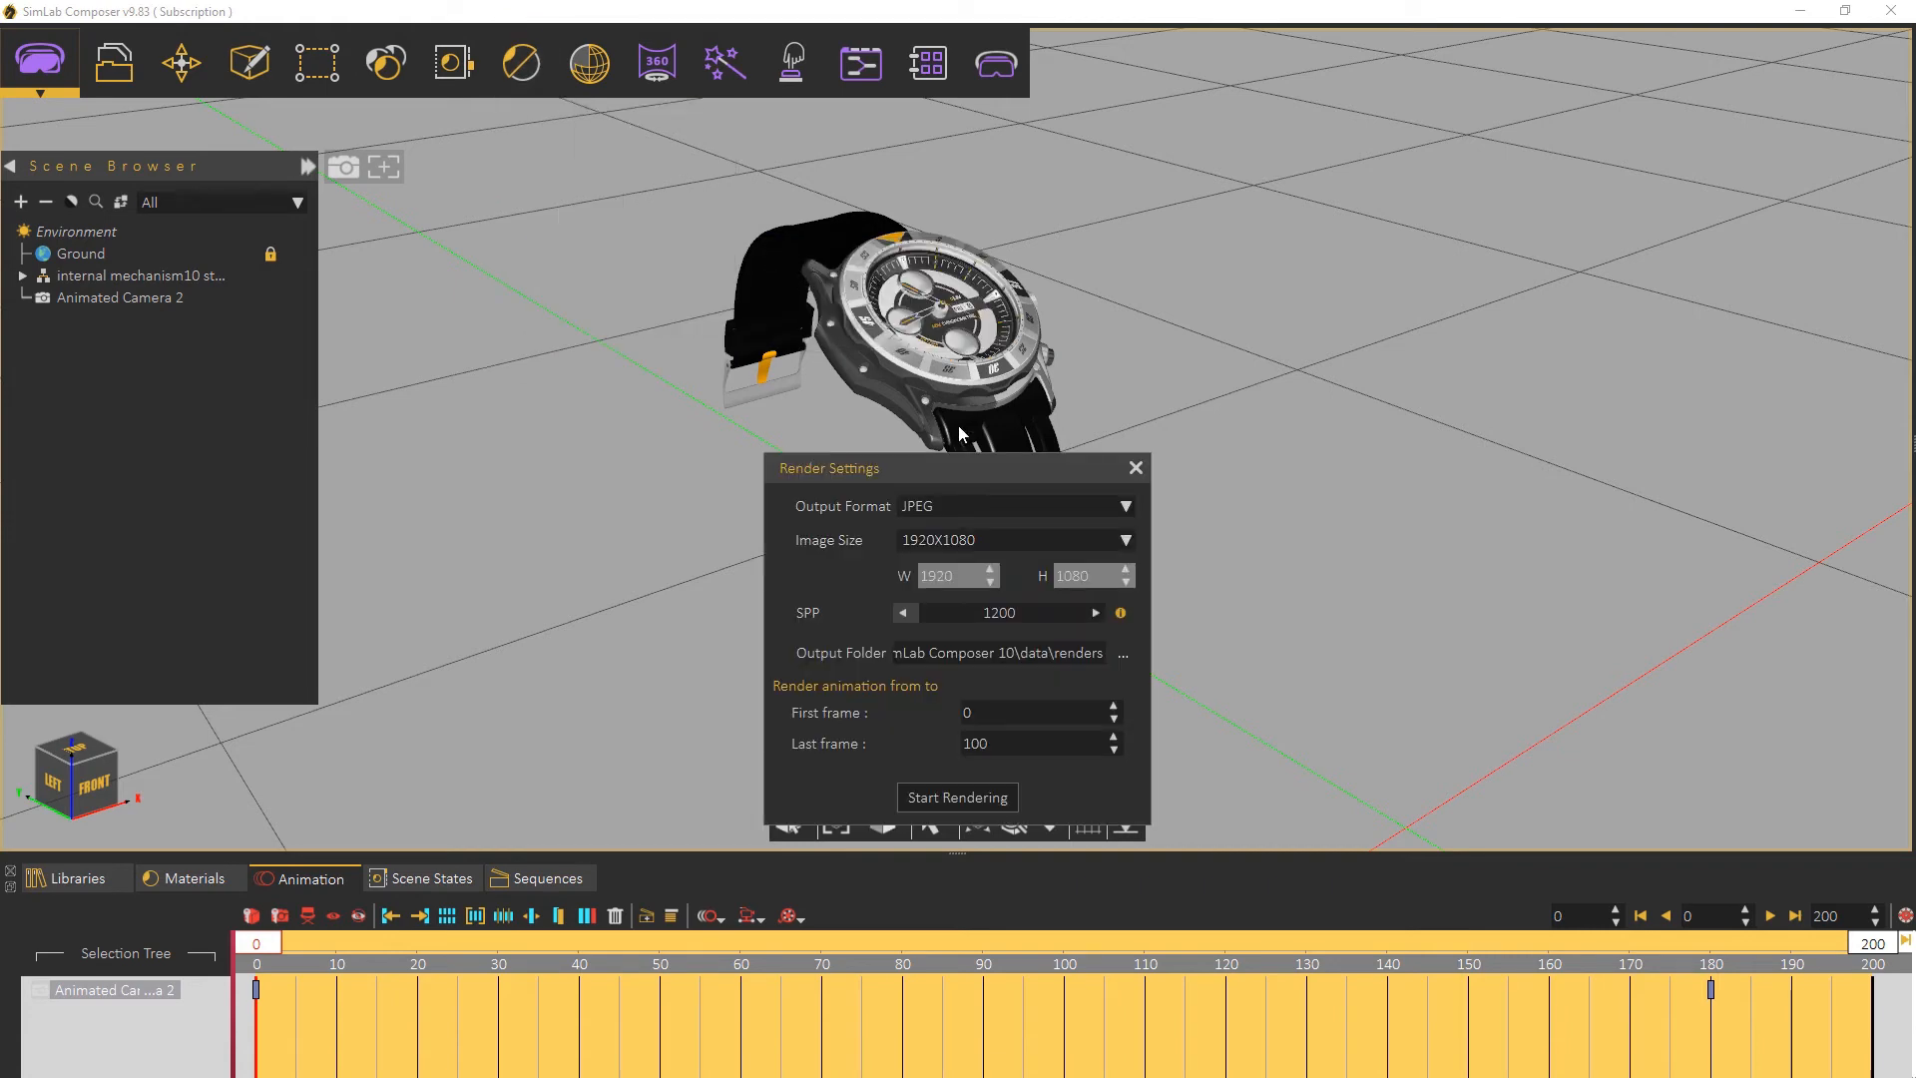
pyautogui.click(1029, 506)
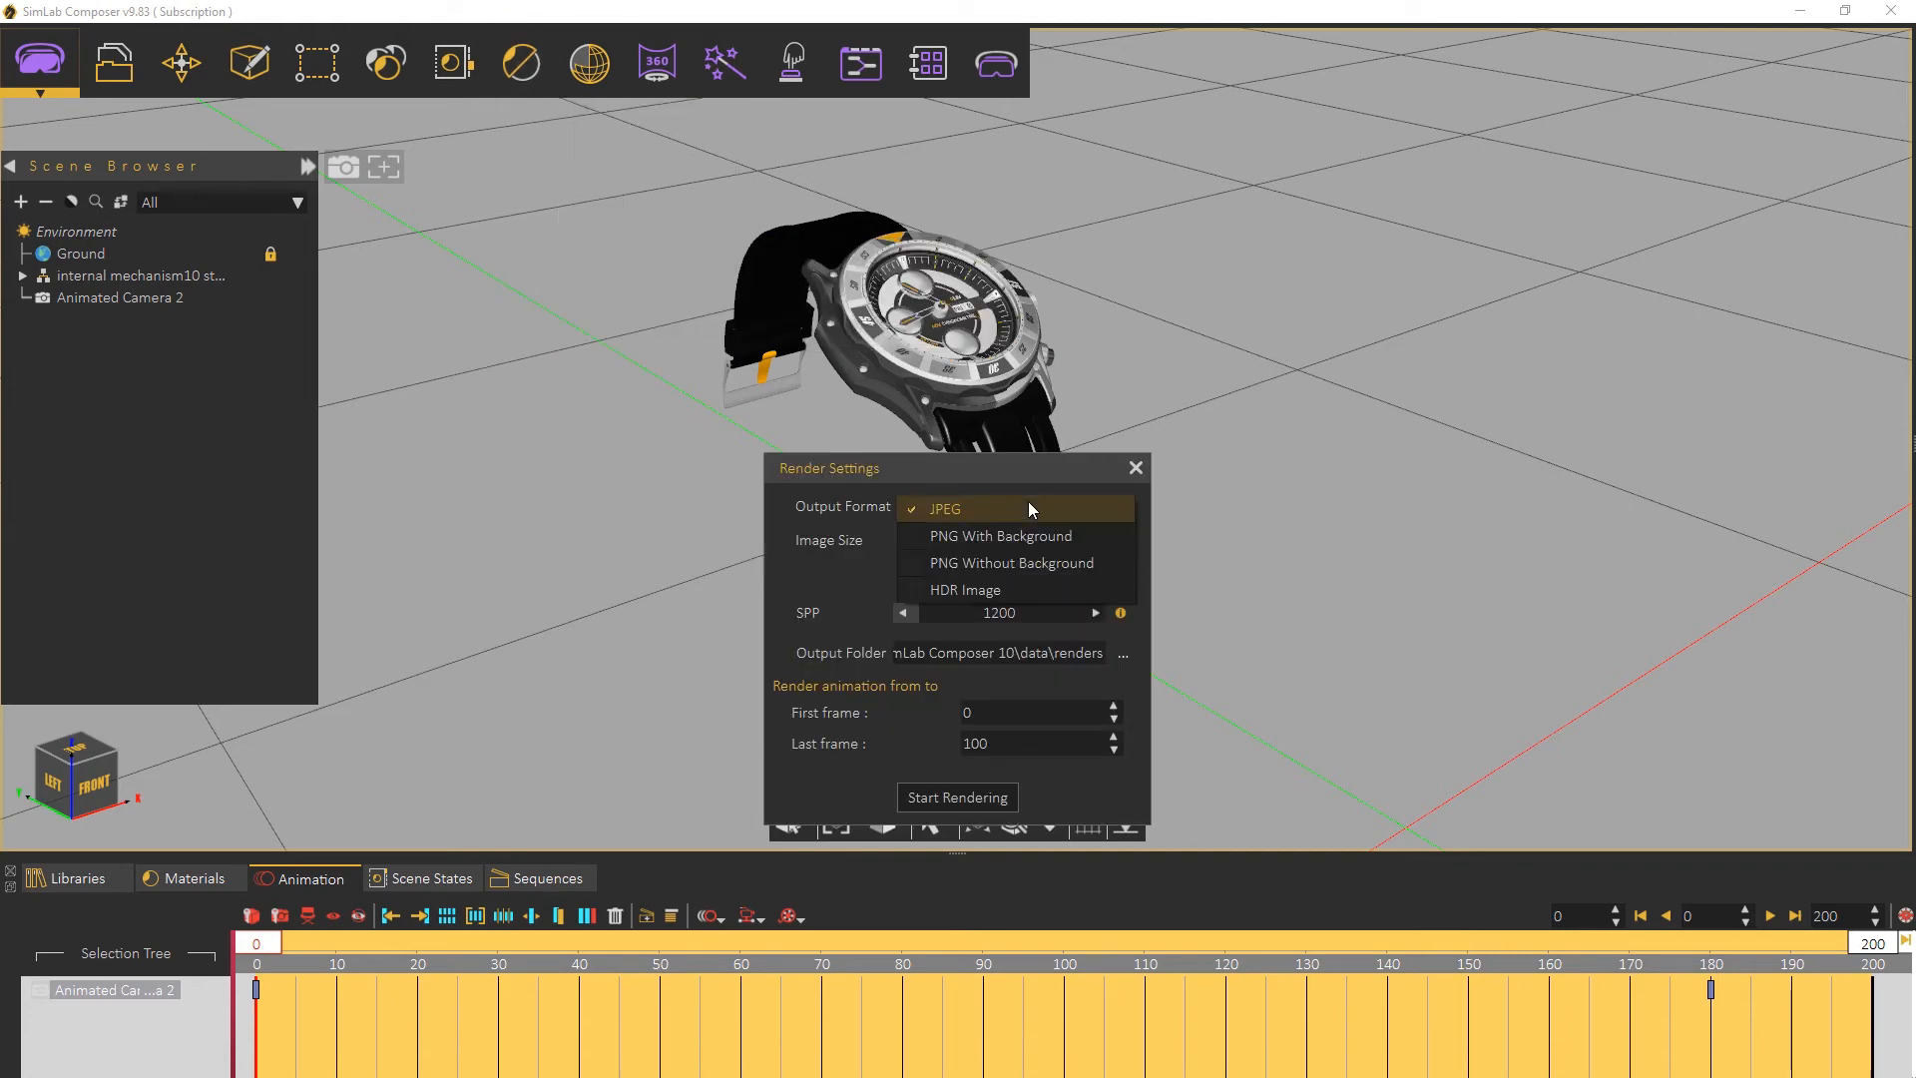
pyautogui.click(1029, 508)
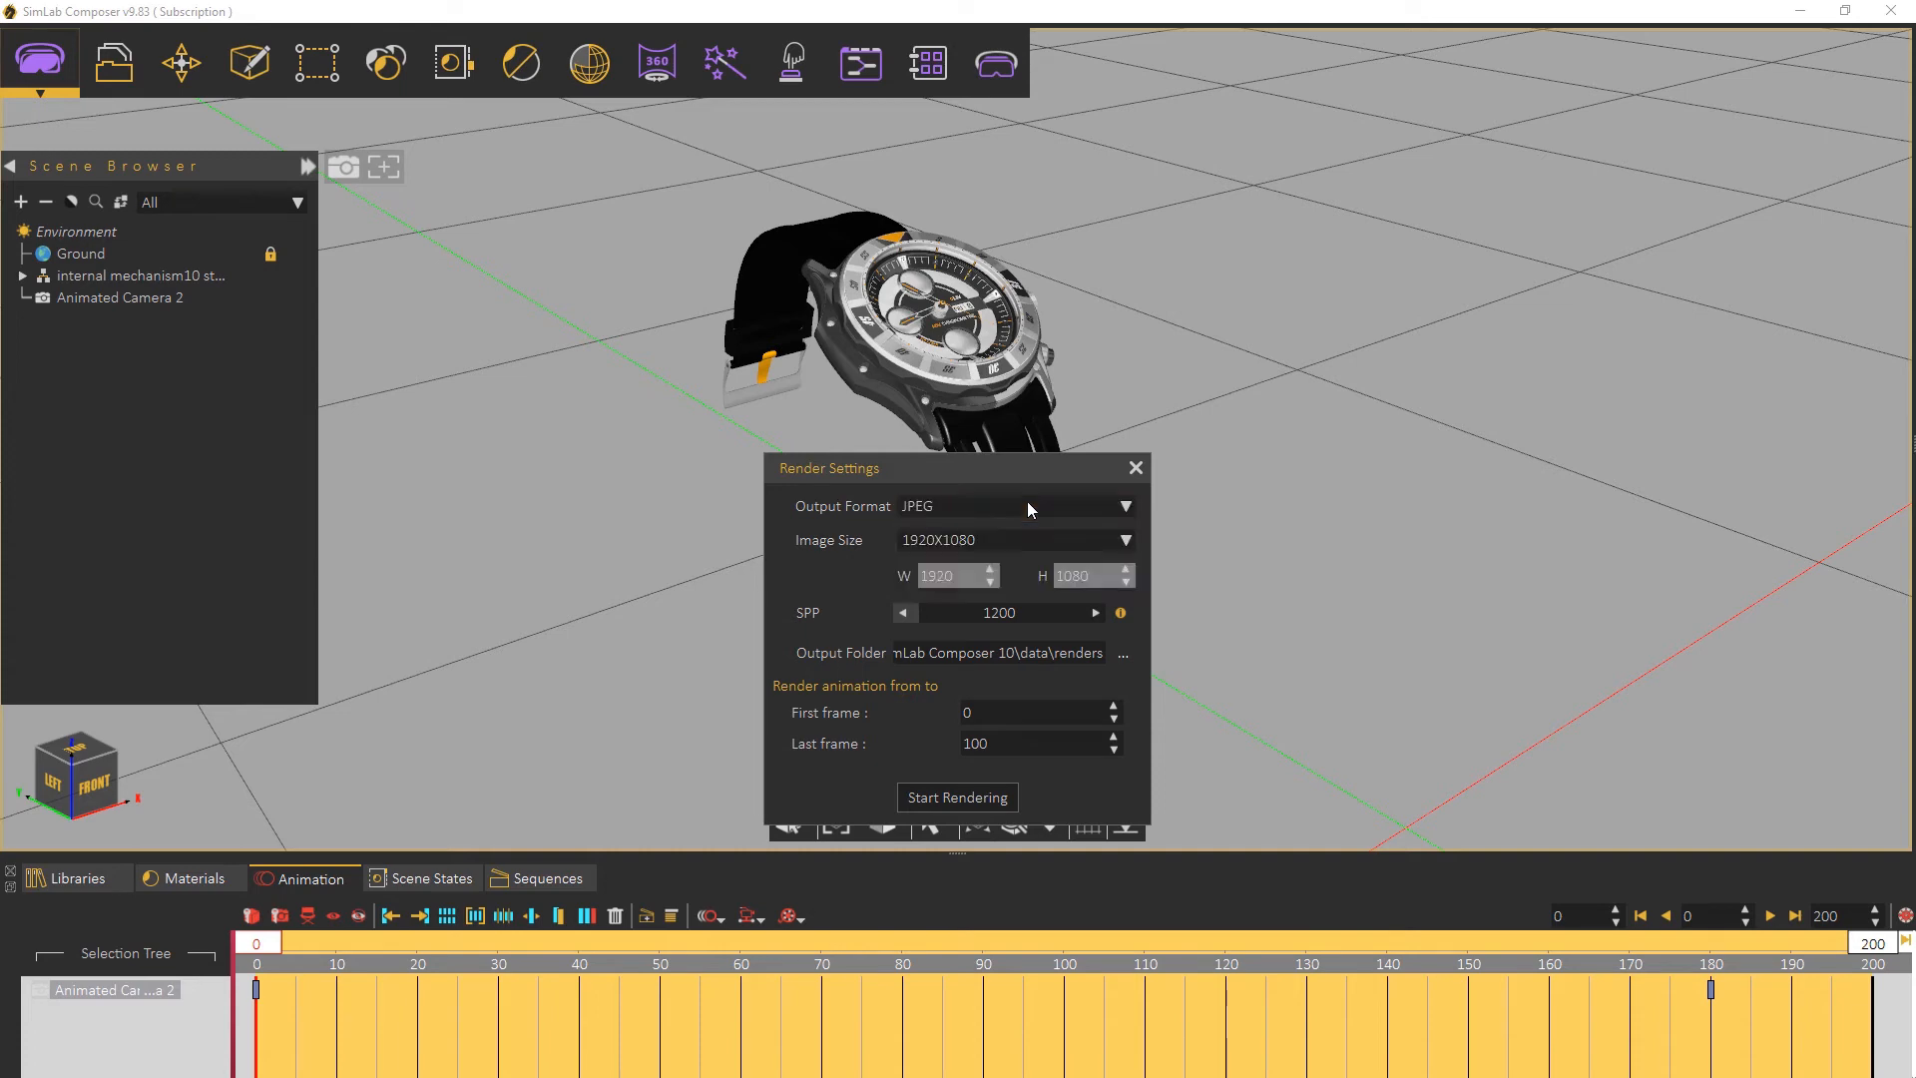
# Set the SPP to 200 and the last frame to 180, and start rendering the animation frames
pyautogui.click(1035, 611)
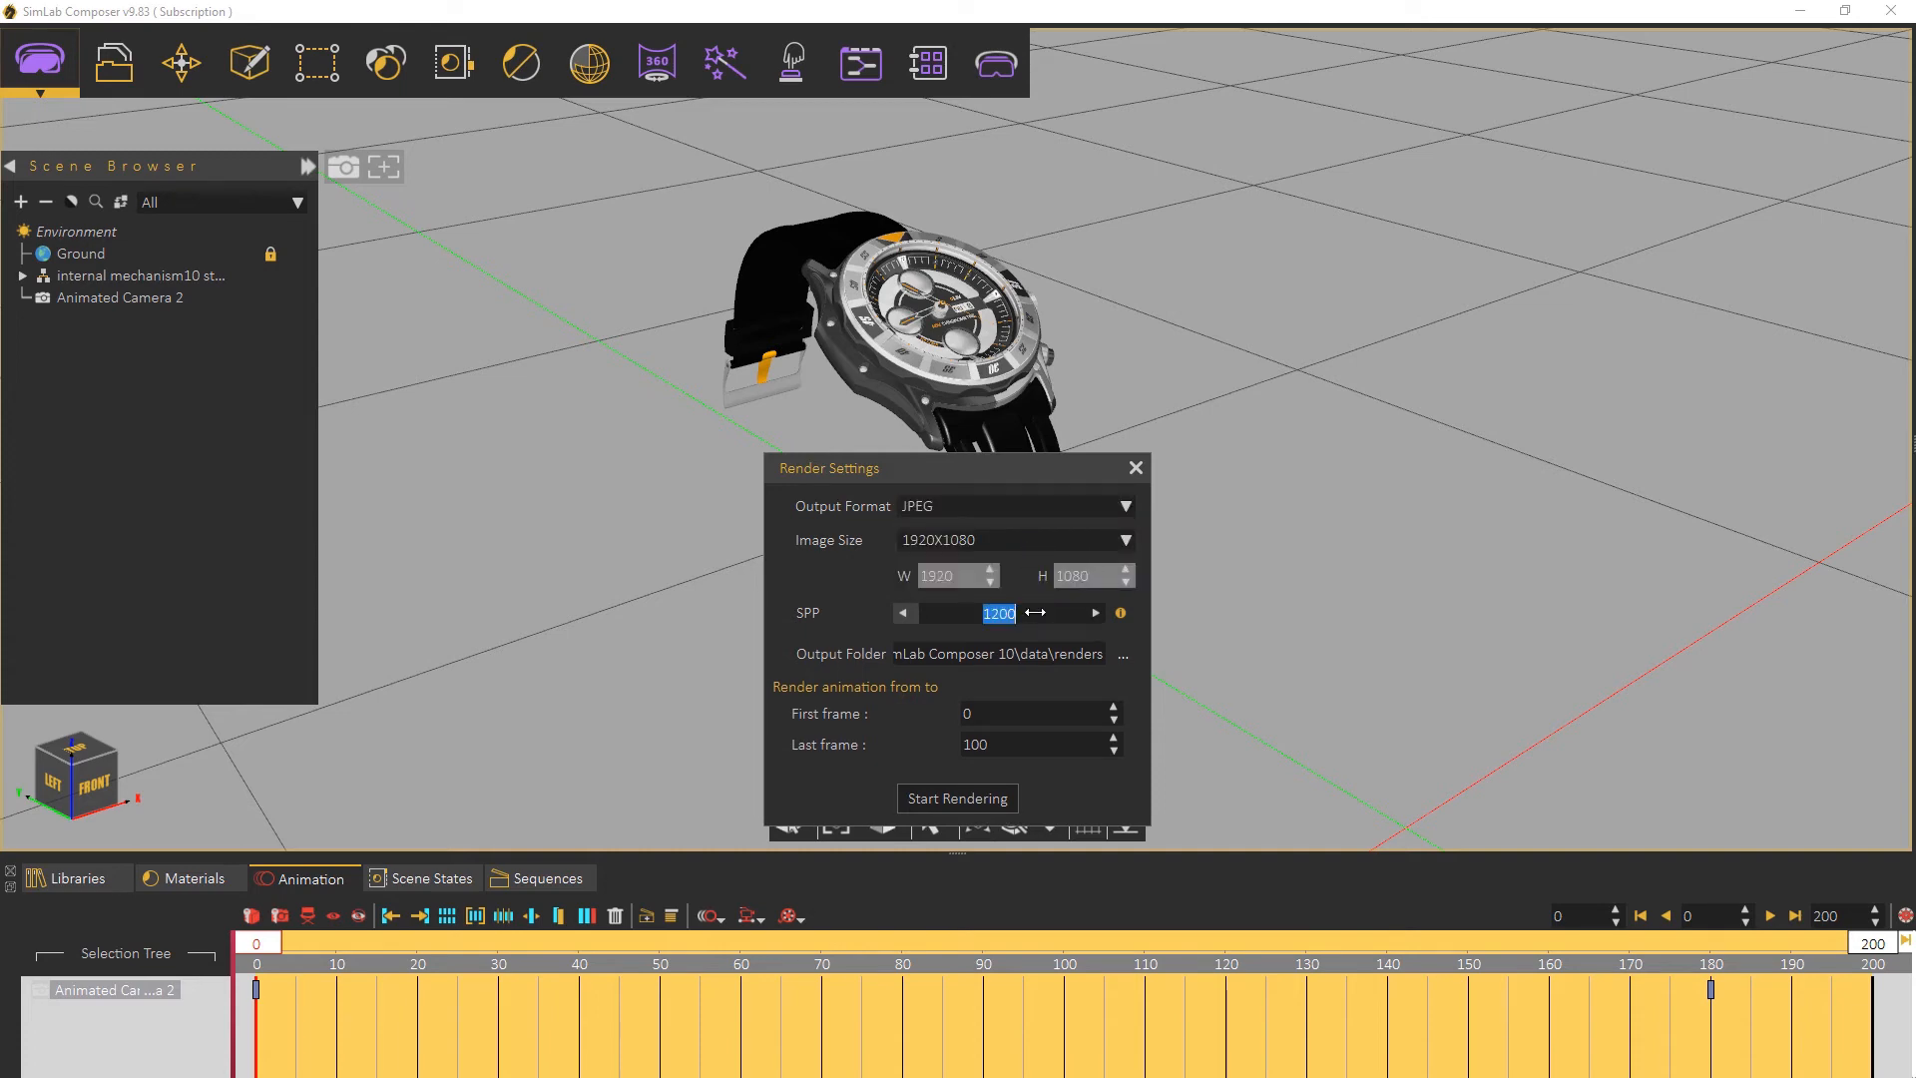
pyautogui.write('200')
pyautogui.press('Return')
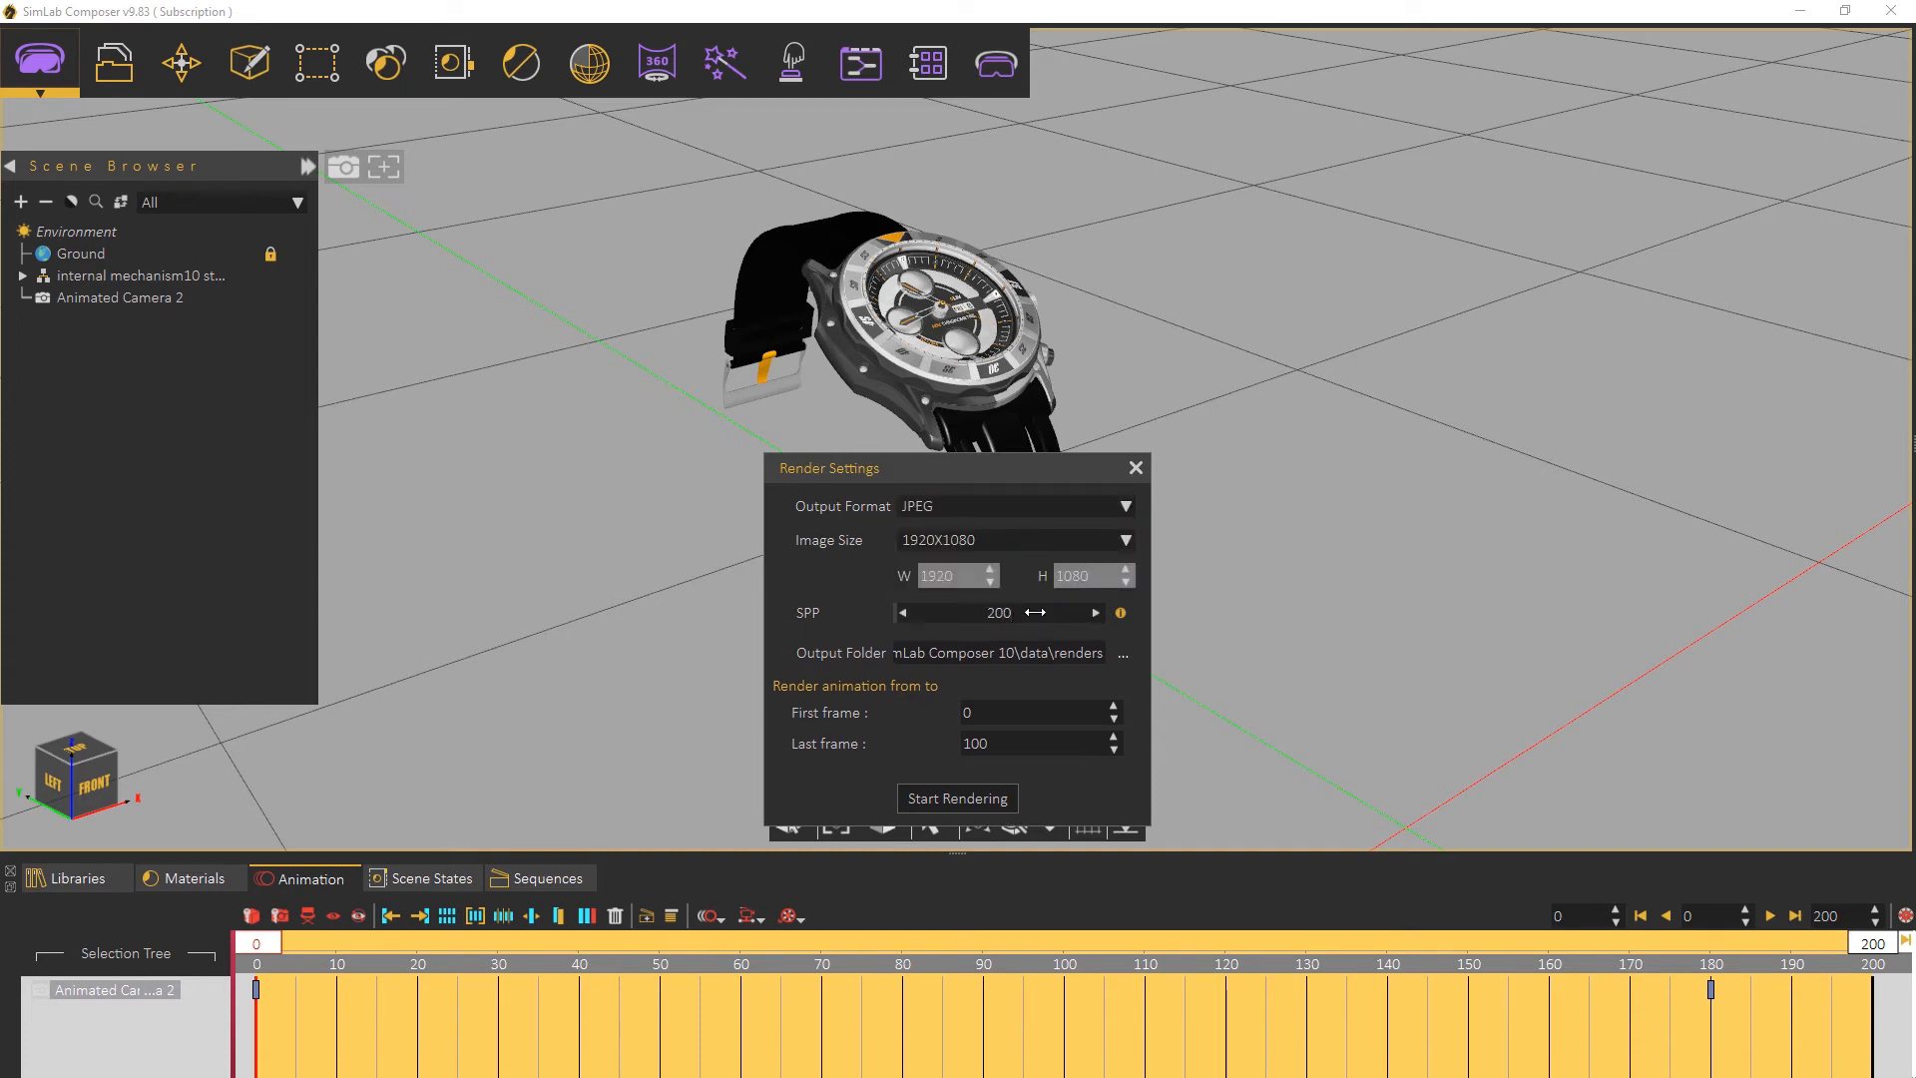
pyautogui.click(1040, 736)
pyautogui.write('1')
pyautogui.click(966, 795)
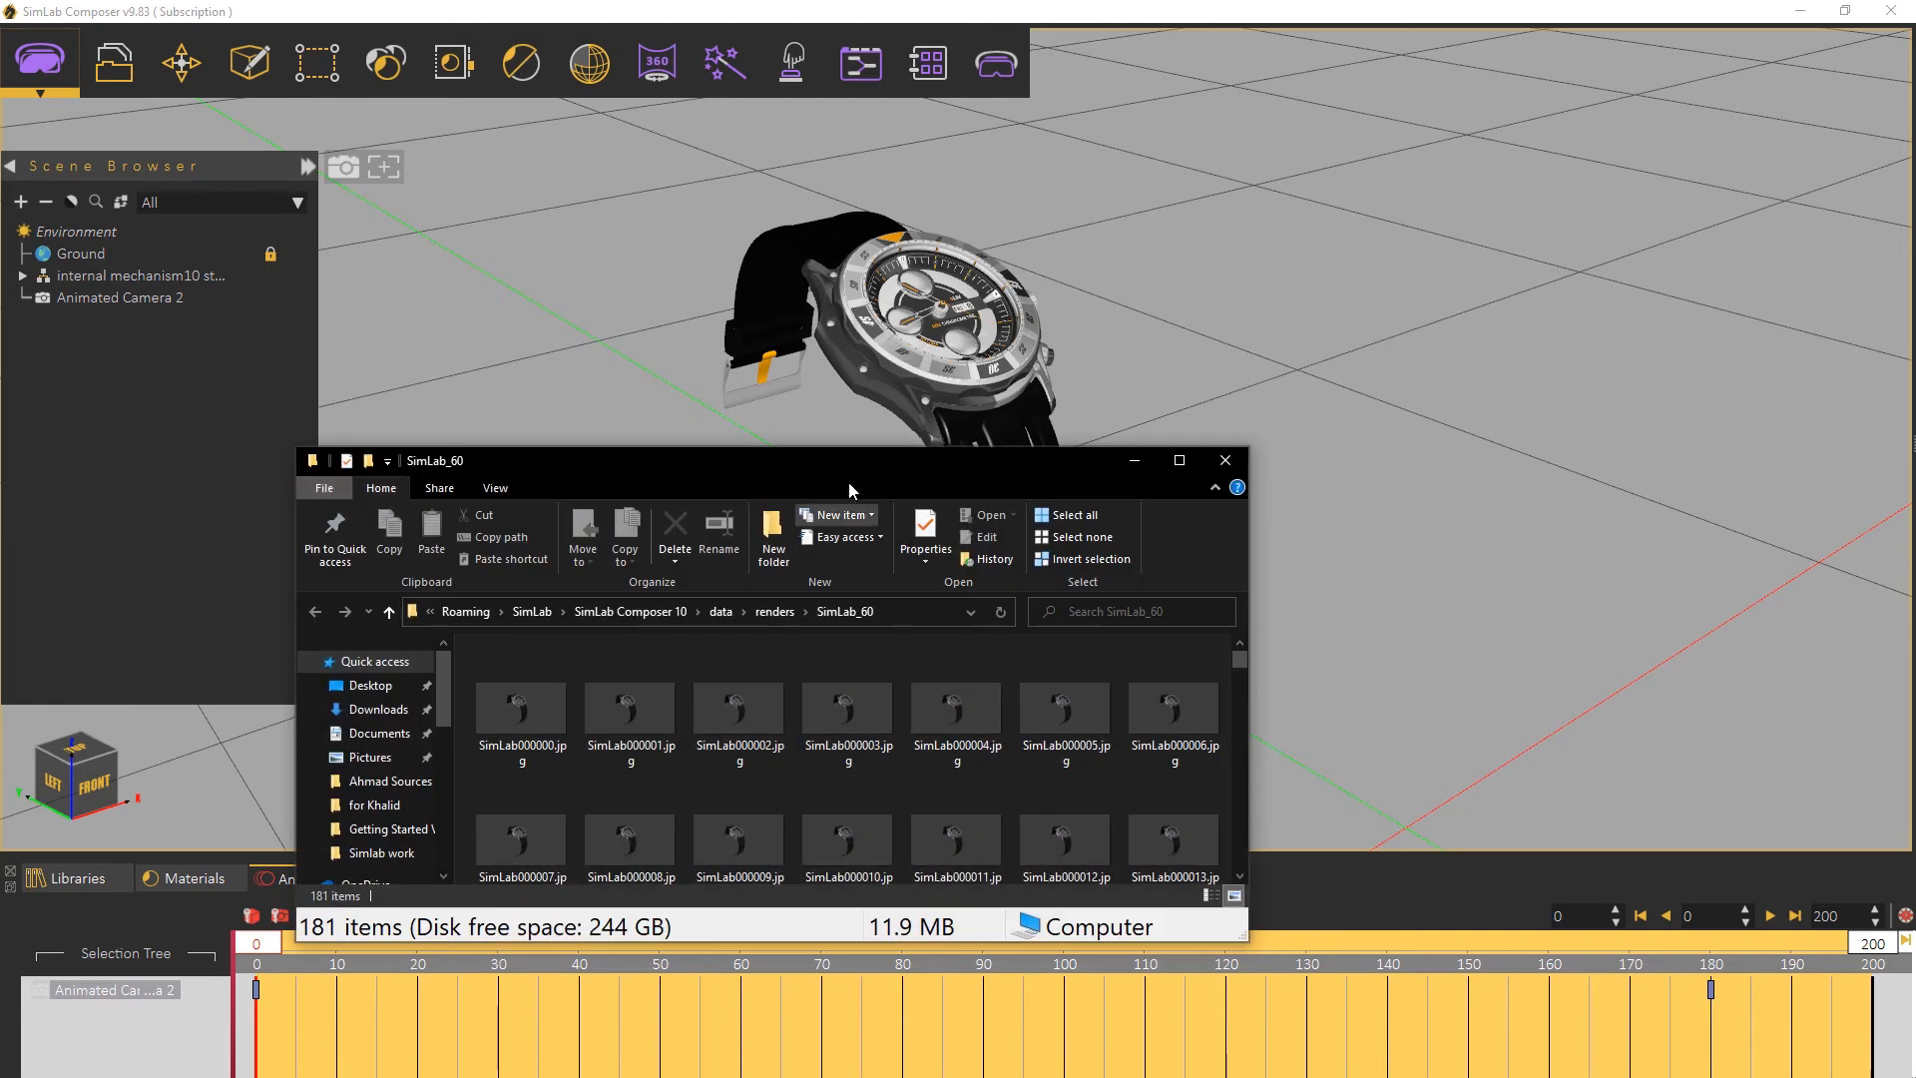
# Enlarge the SimLab_60 output folder window and open the first rendered frame, SimLab000000.jpg
pyautogui.moveTo(830, 455); pyautogui.dragTo(828, 180)
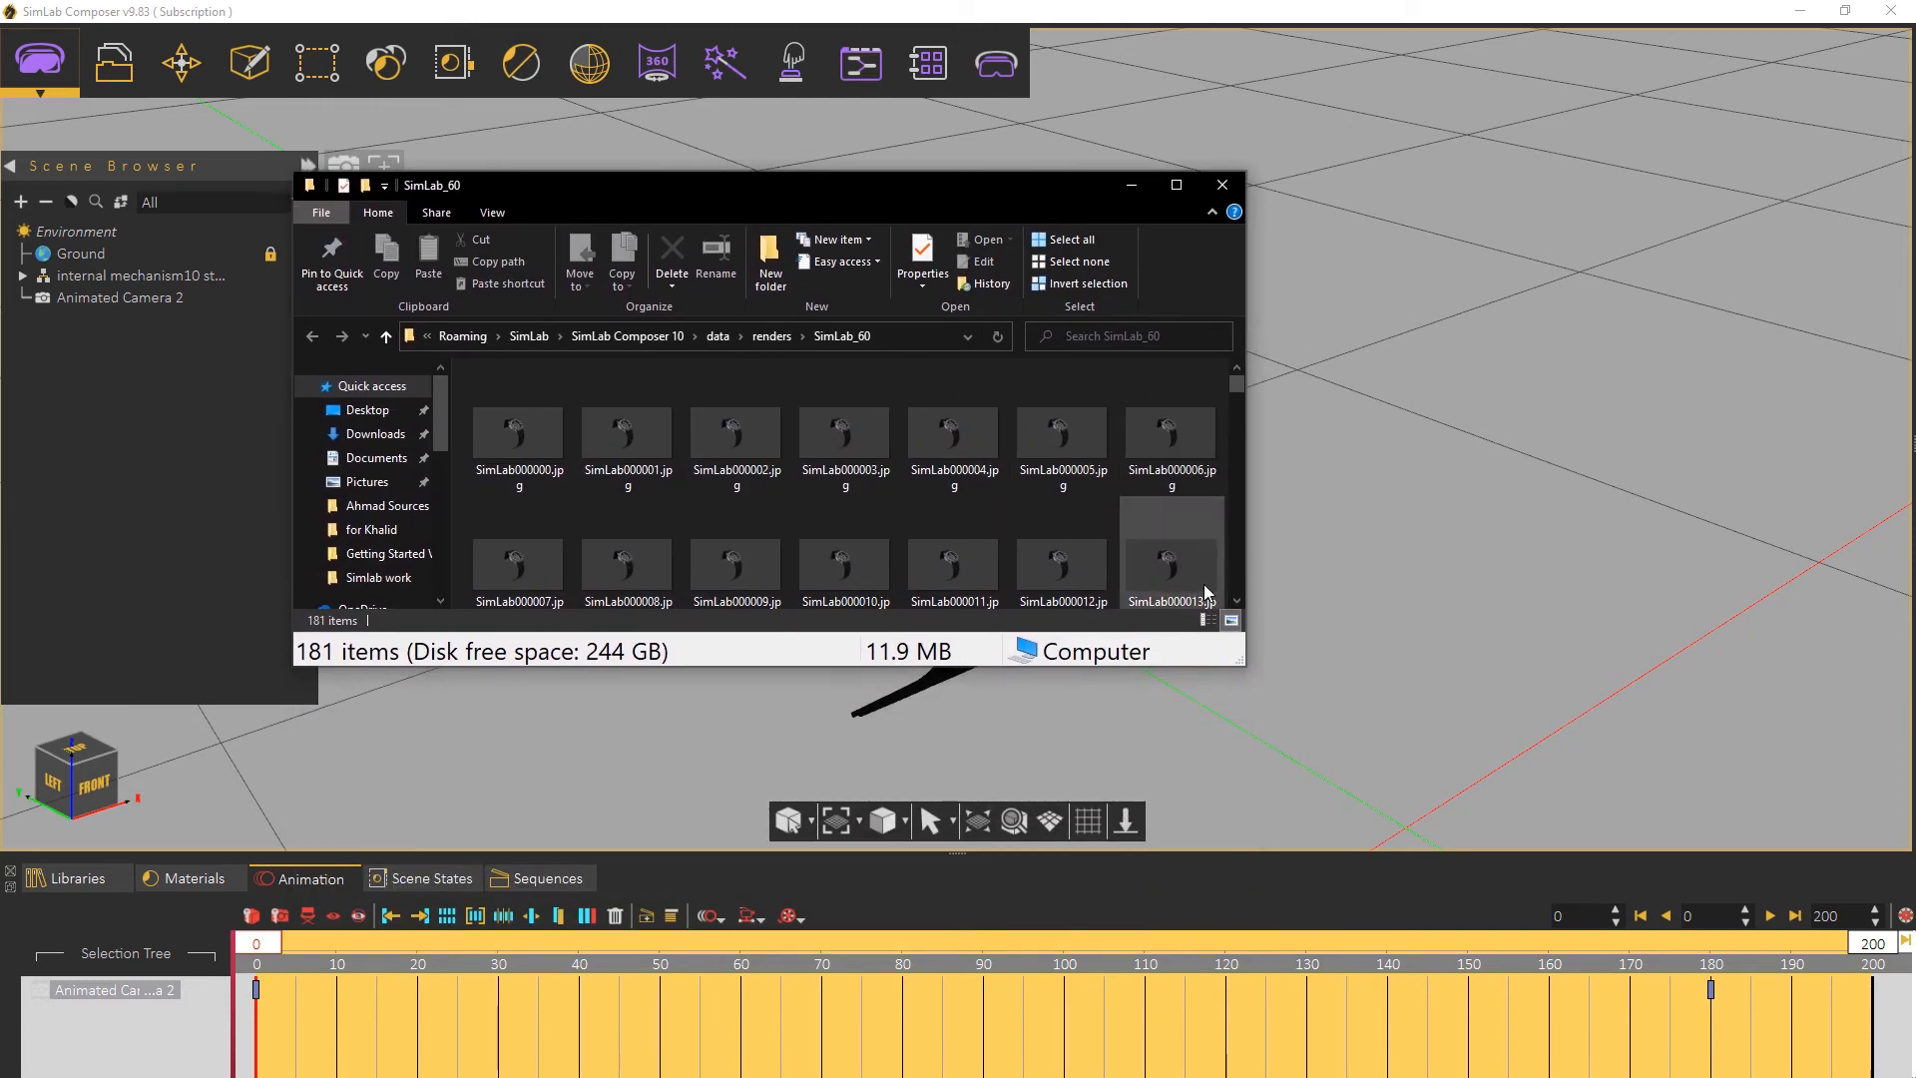
pyautogui.moveTo(1242, 660); pyautogui.dragTo(1551, 953)
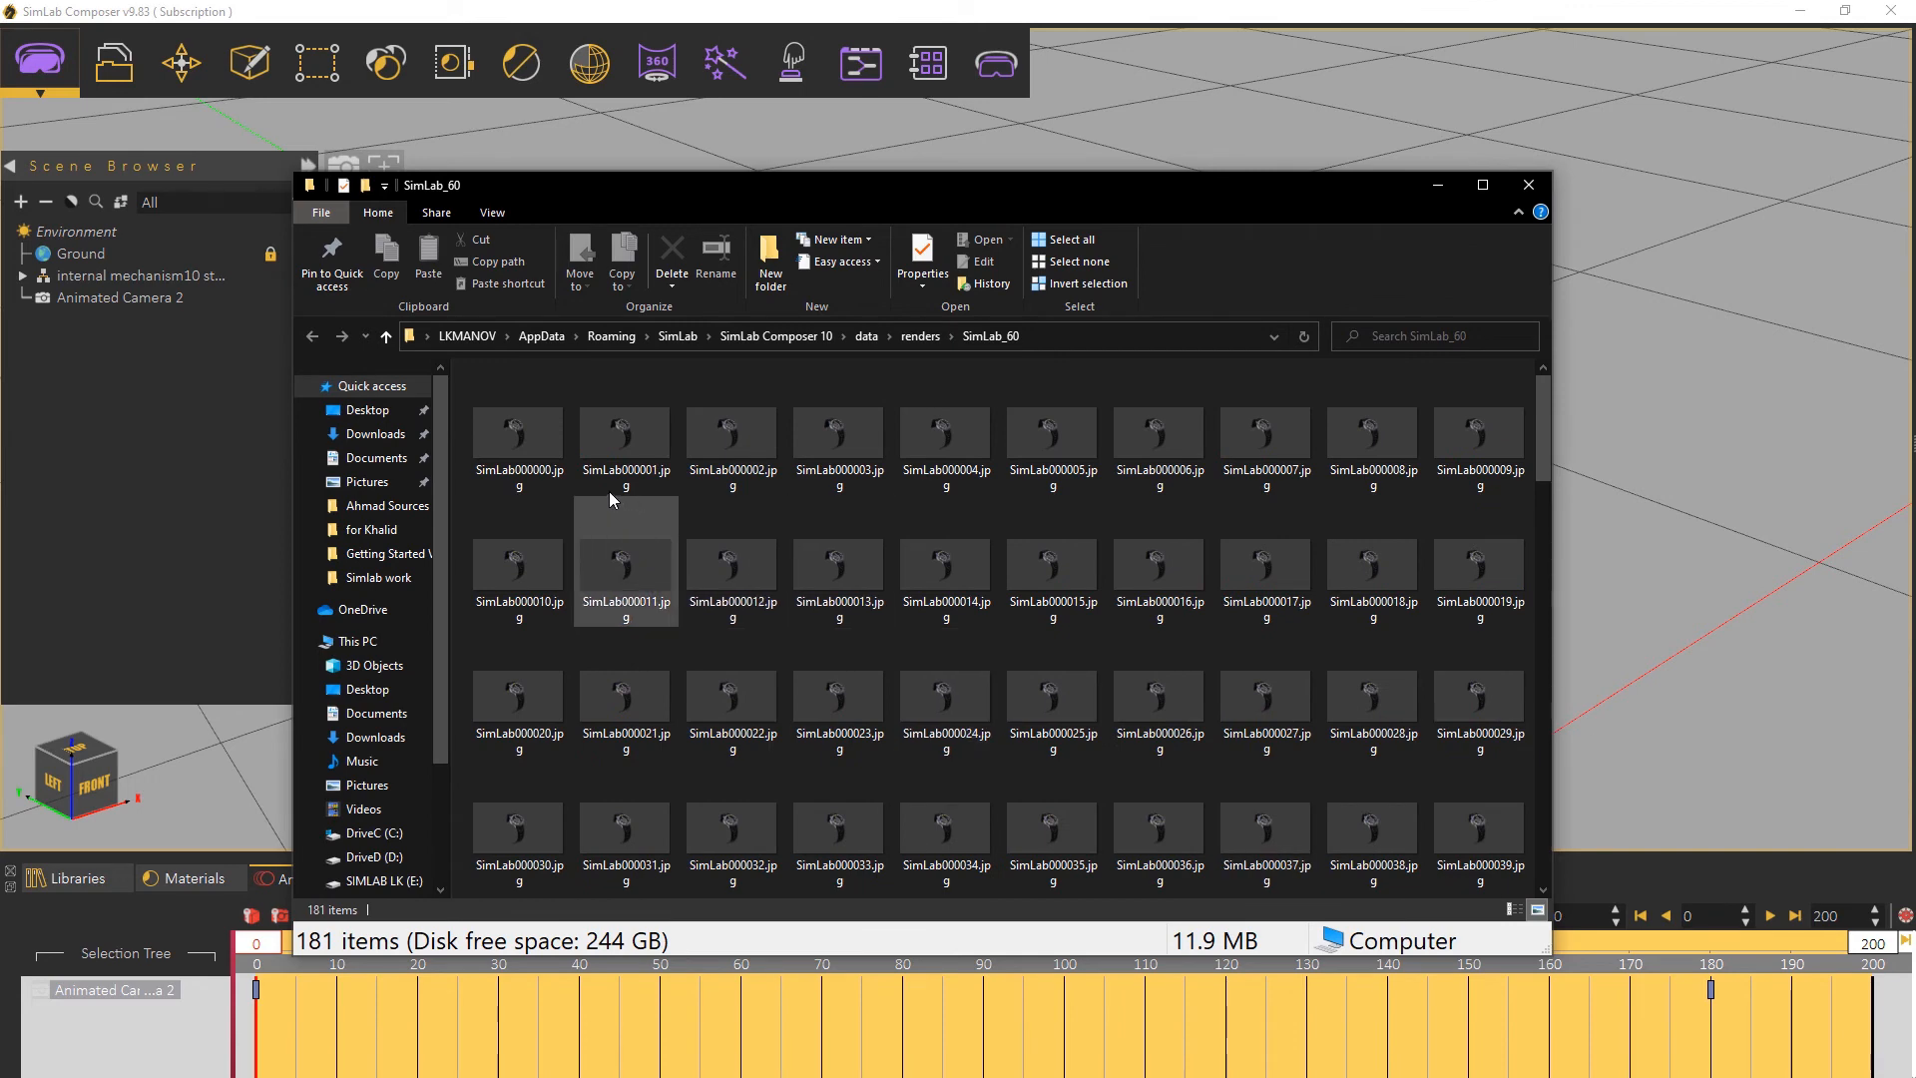
pyautogui.click(565, 453)
pyautogui.doubleClick(565, 453)
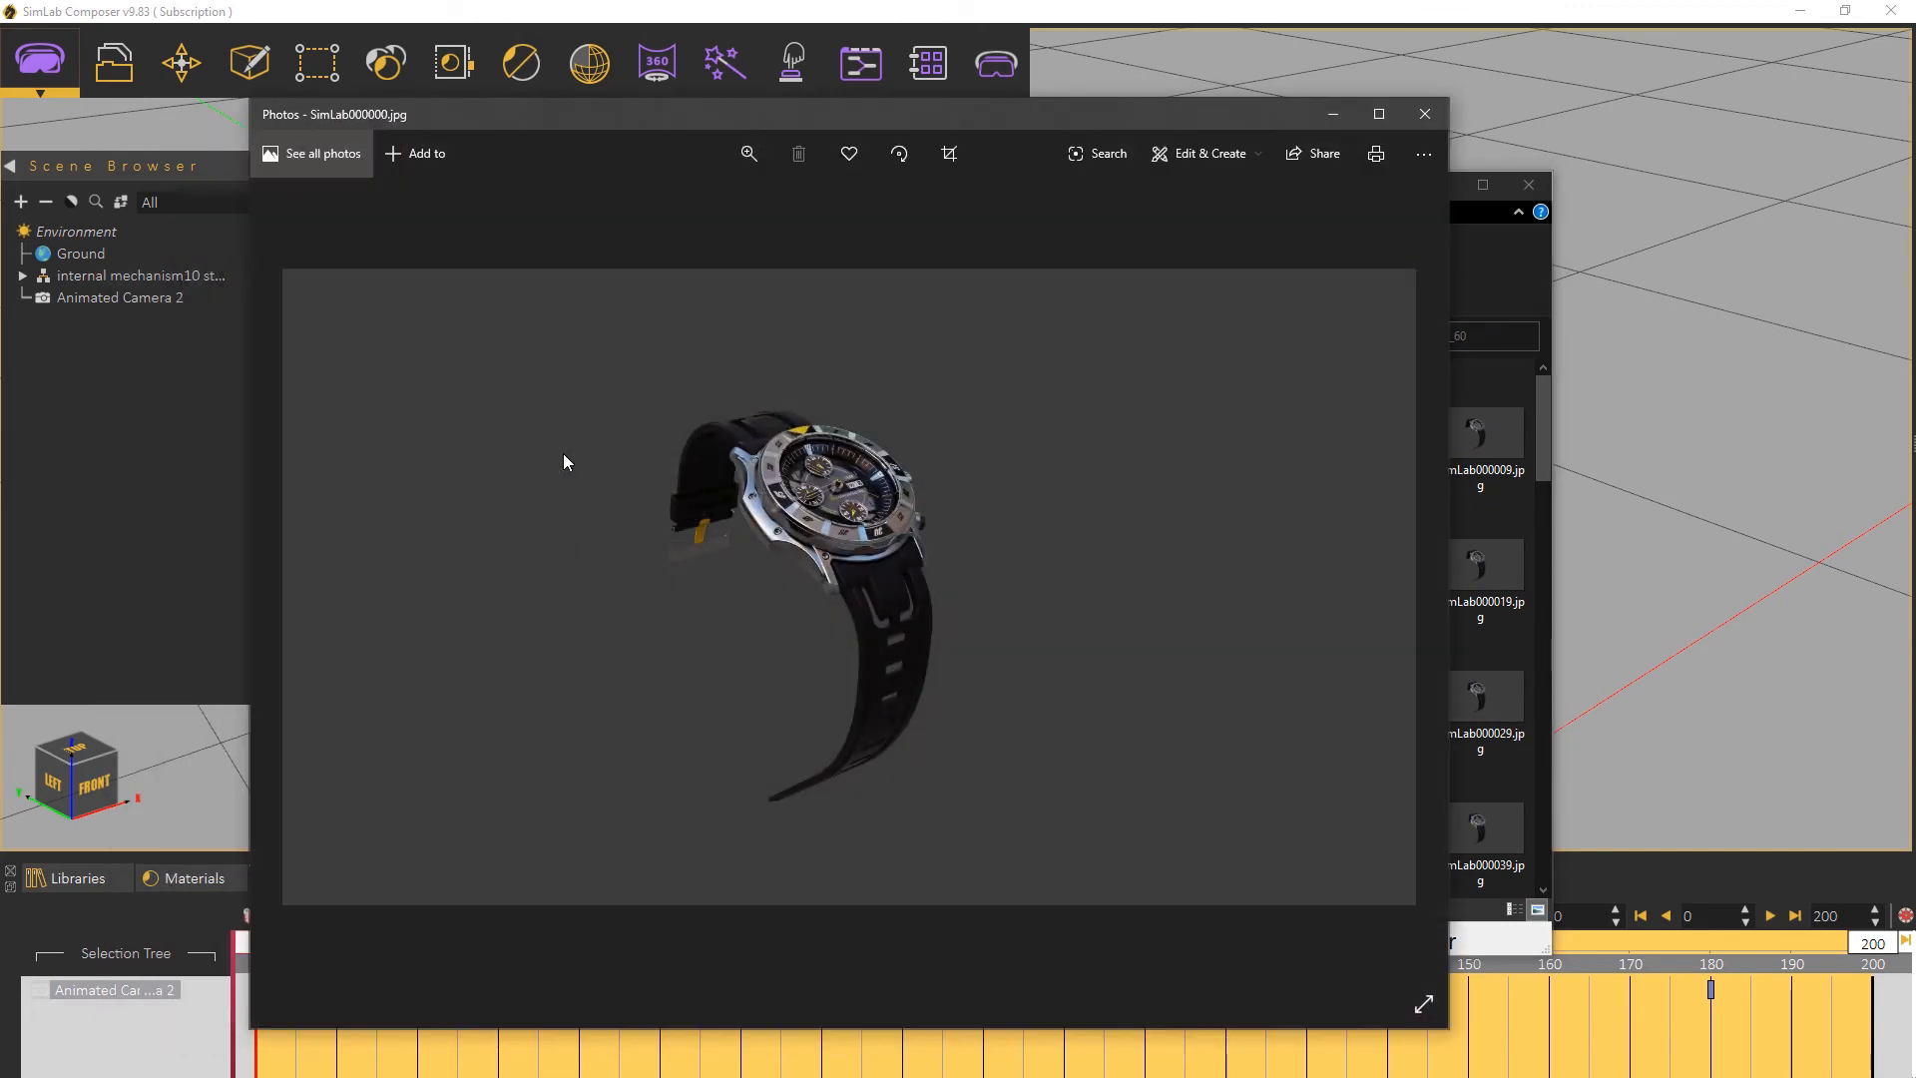
# Page through the rendered frames up to SimLab000014.jpg and close the image viewer
pyautogui.press('Right')
pyautogui.press('Right')
pyautogui.press('Right')
pyautogui.press('Right')
pyautogui.press('Right')
pyautogui.press('Right')
pyautogui.press('Right')
pyautogui.press('Right')
pyautogui.press('Right')
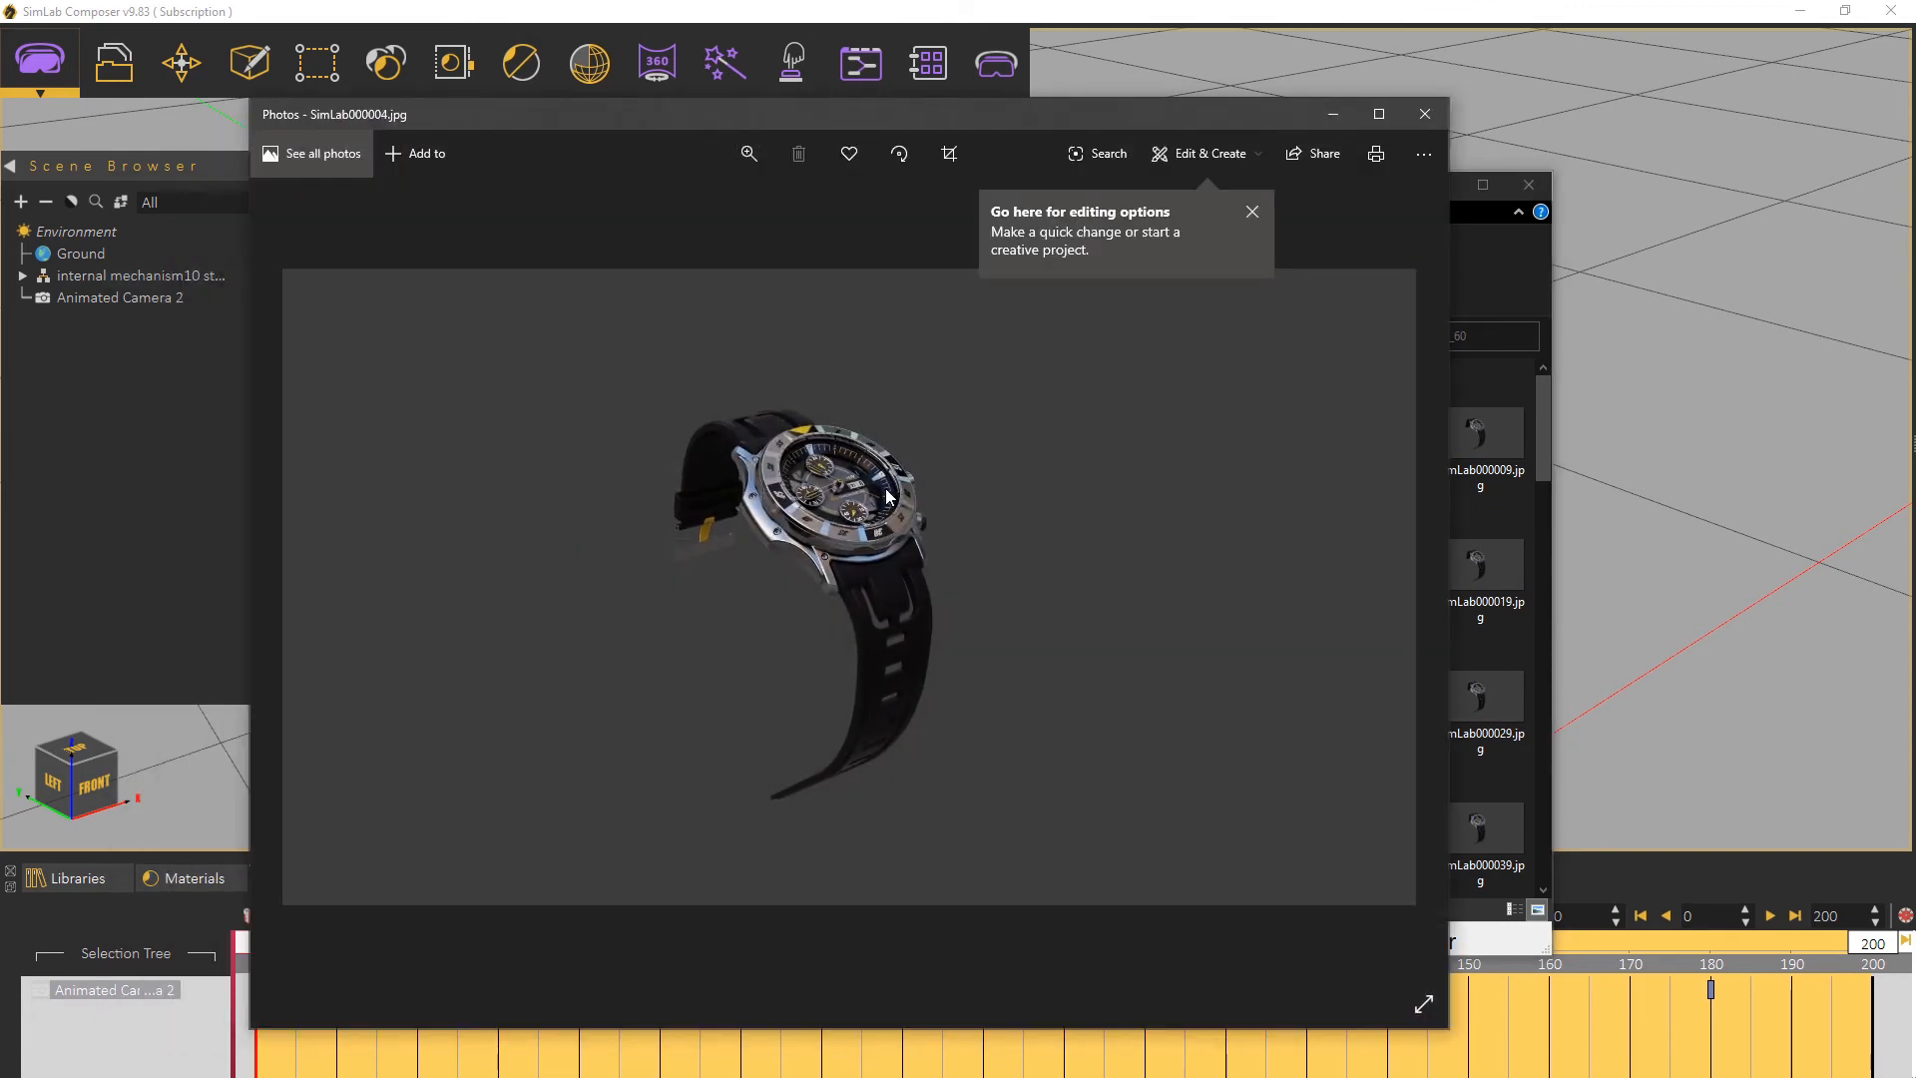
pyautogui.press('Right')
pyautogui.press('Right')
pyautogui.press('Right')
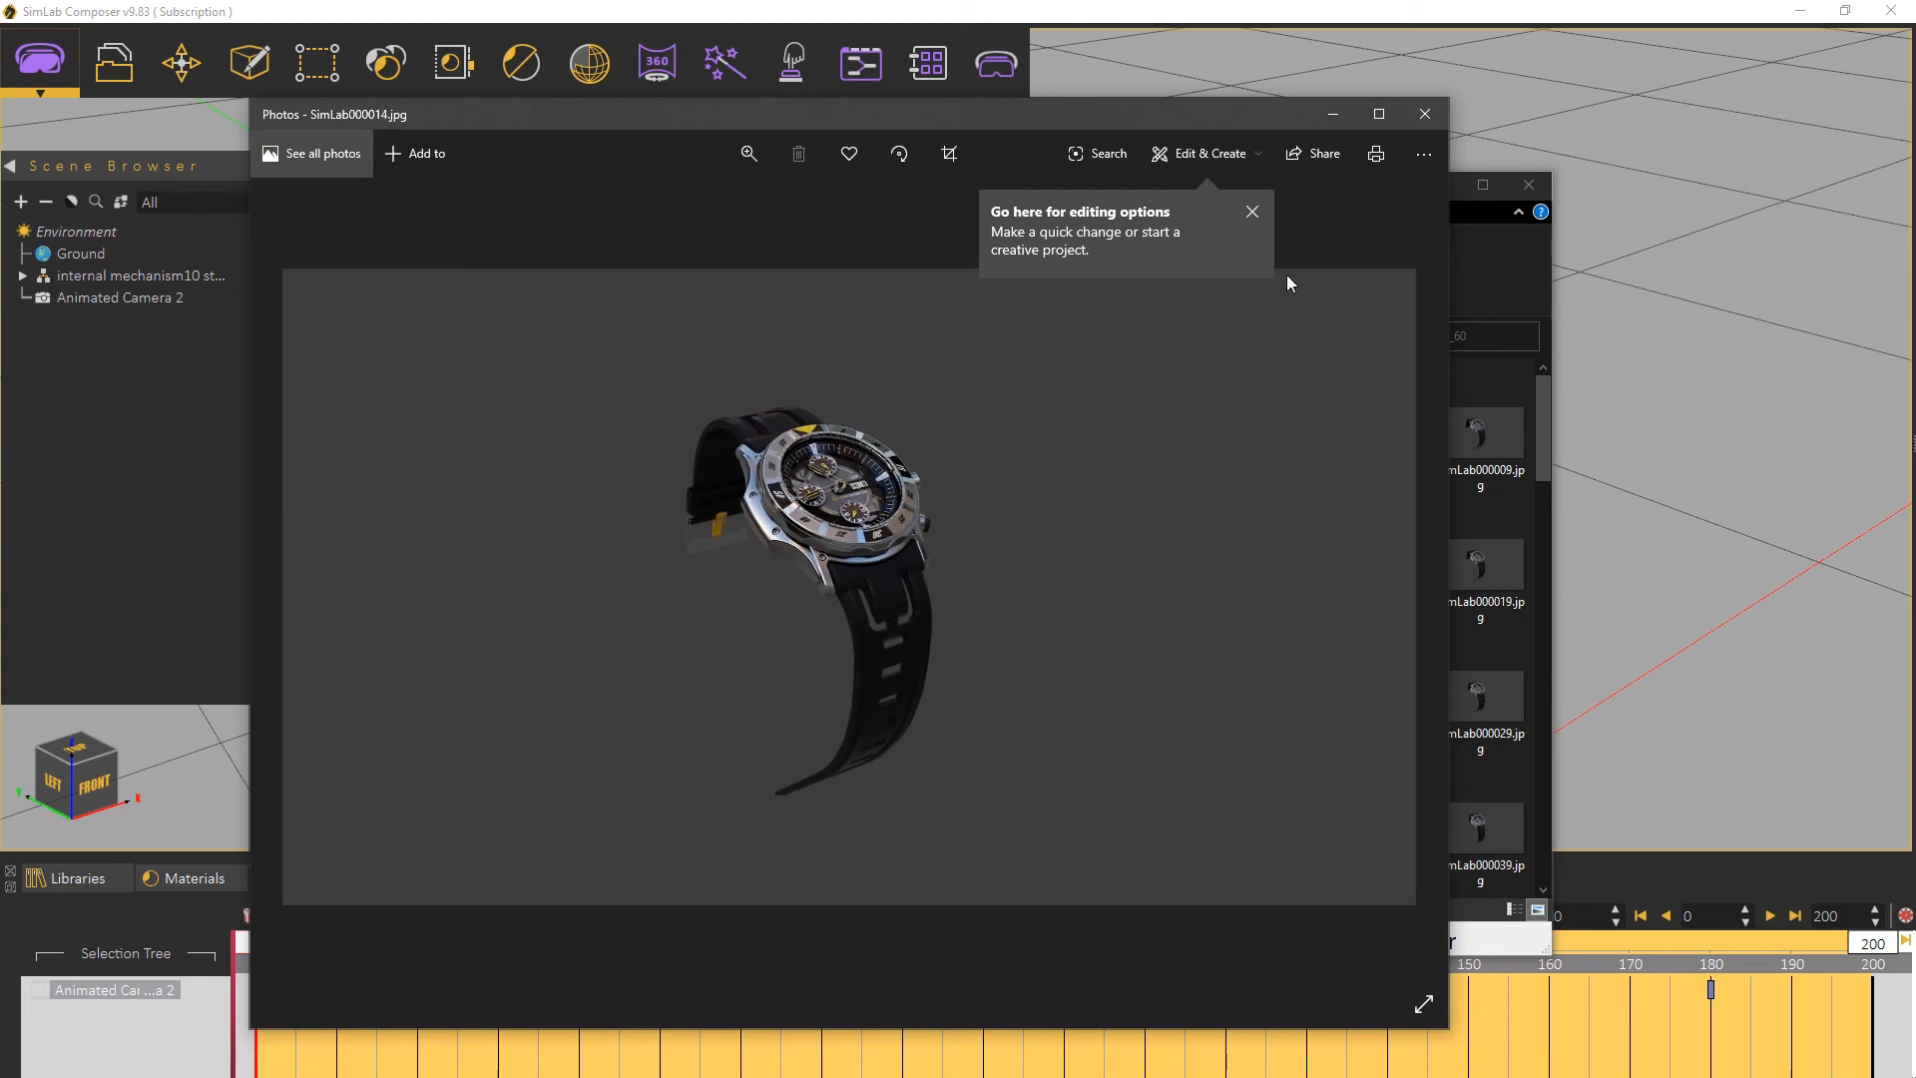
pyautogui.click(1425, 114)
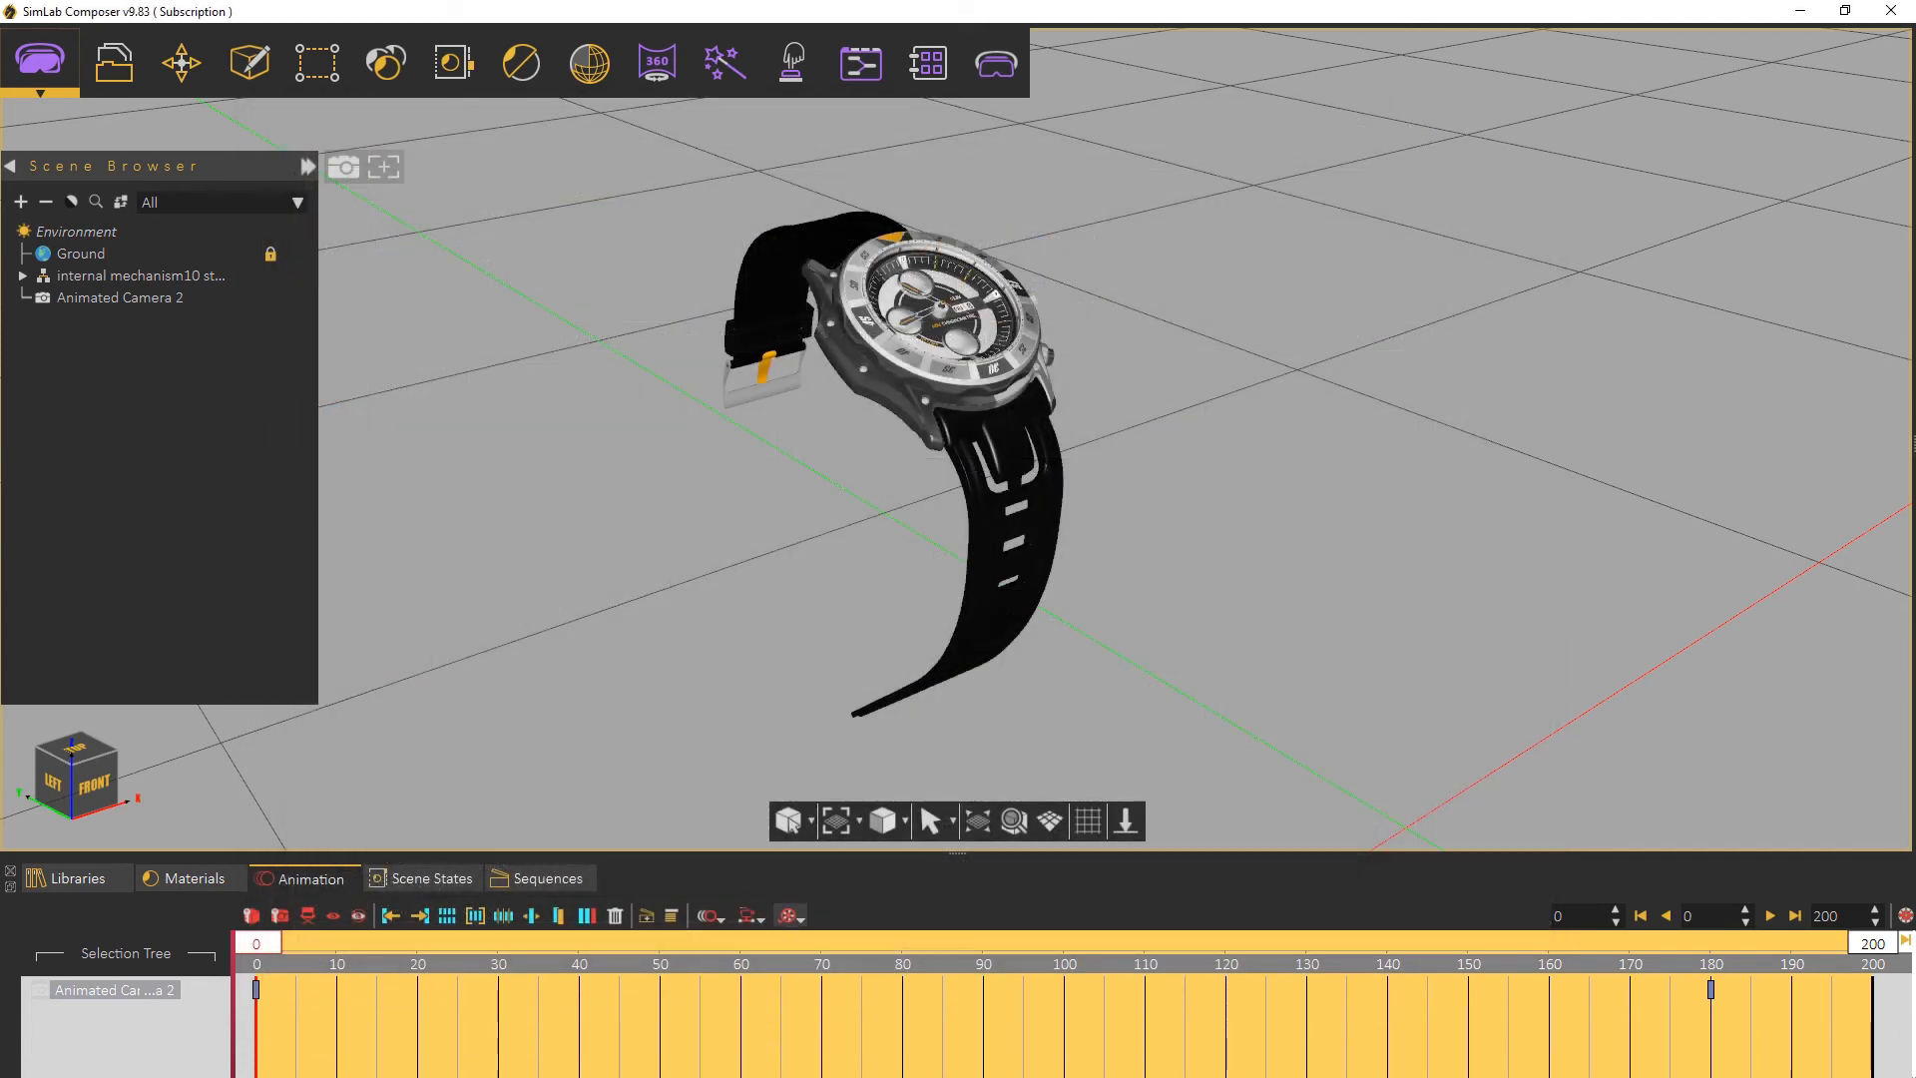
# Create an MP4 video with Movie Maker from the SimLab_60 render folder at maximum quality and 30 frames per second
pyautogui.click(798, 918)
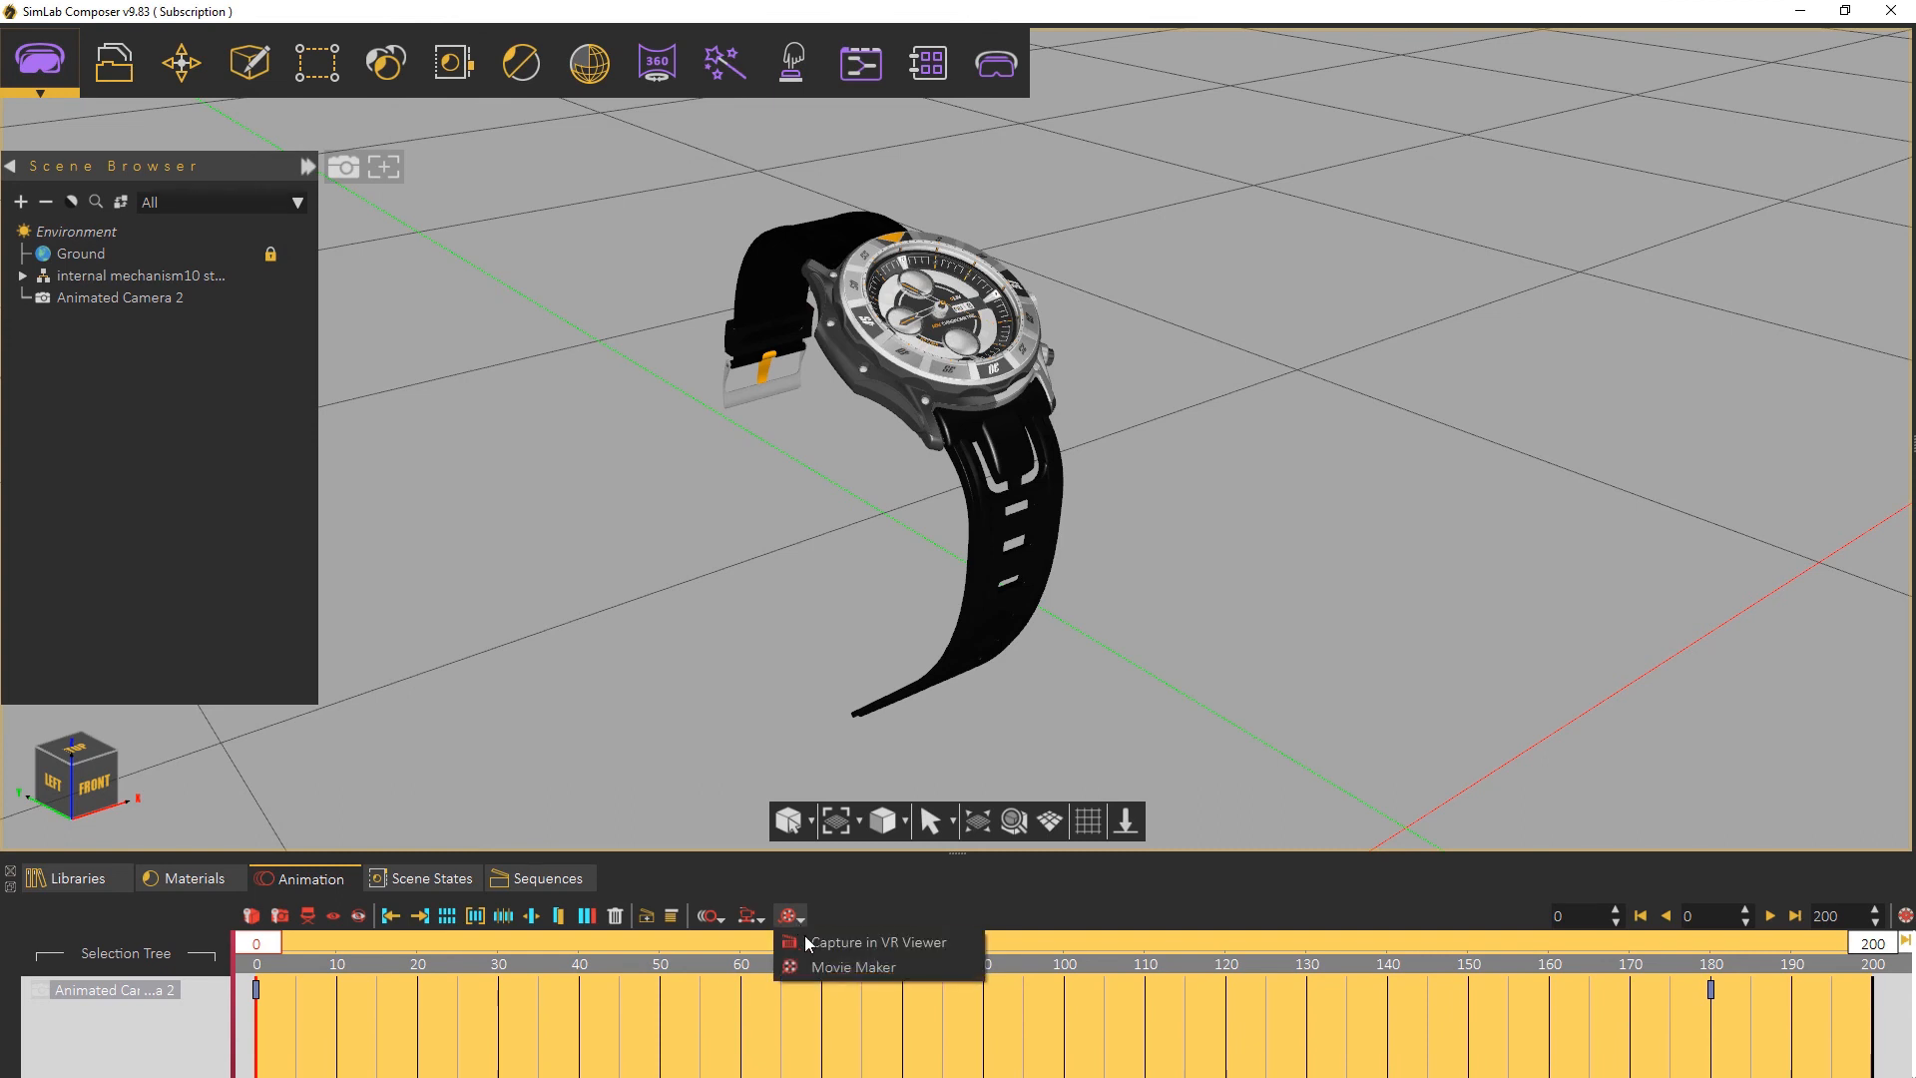
pyautogui.click(835, 962)
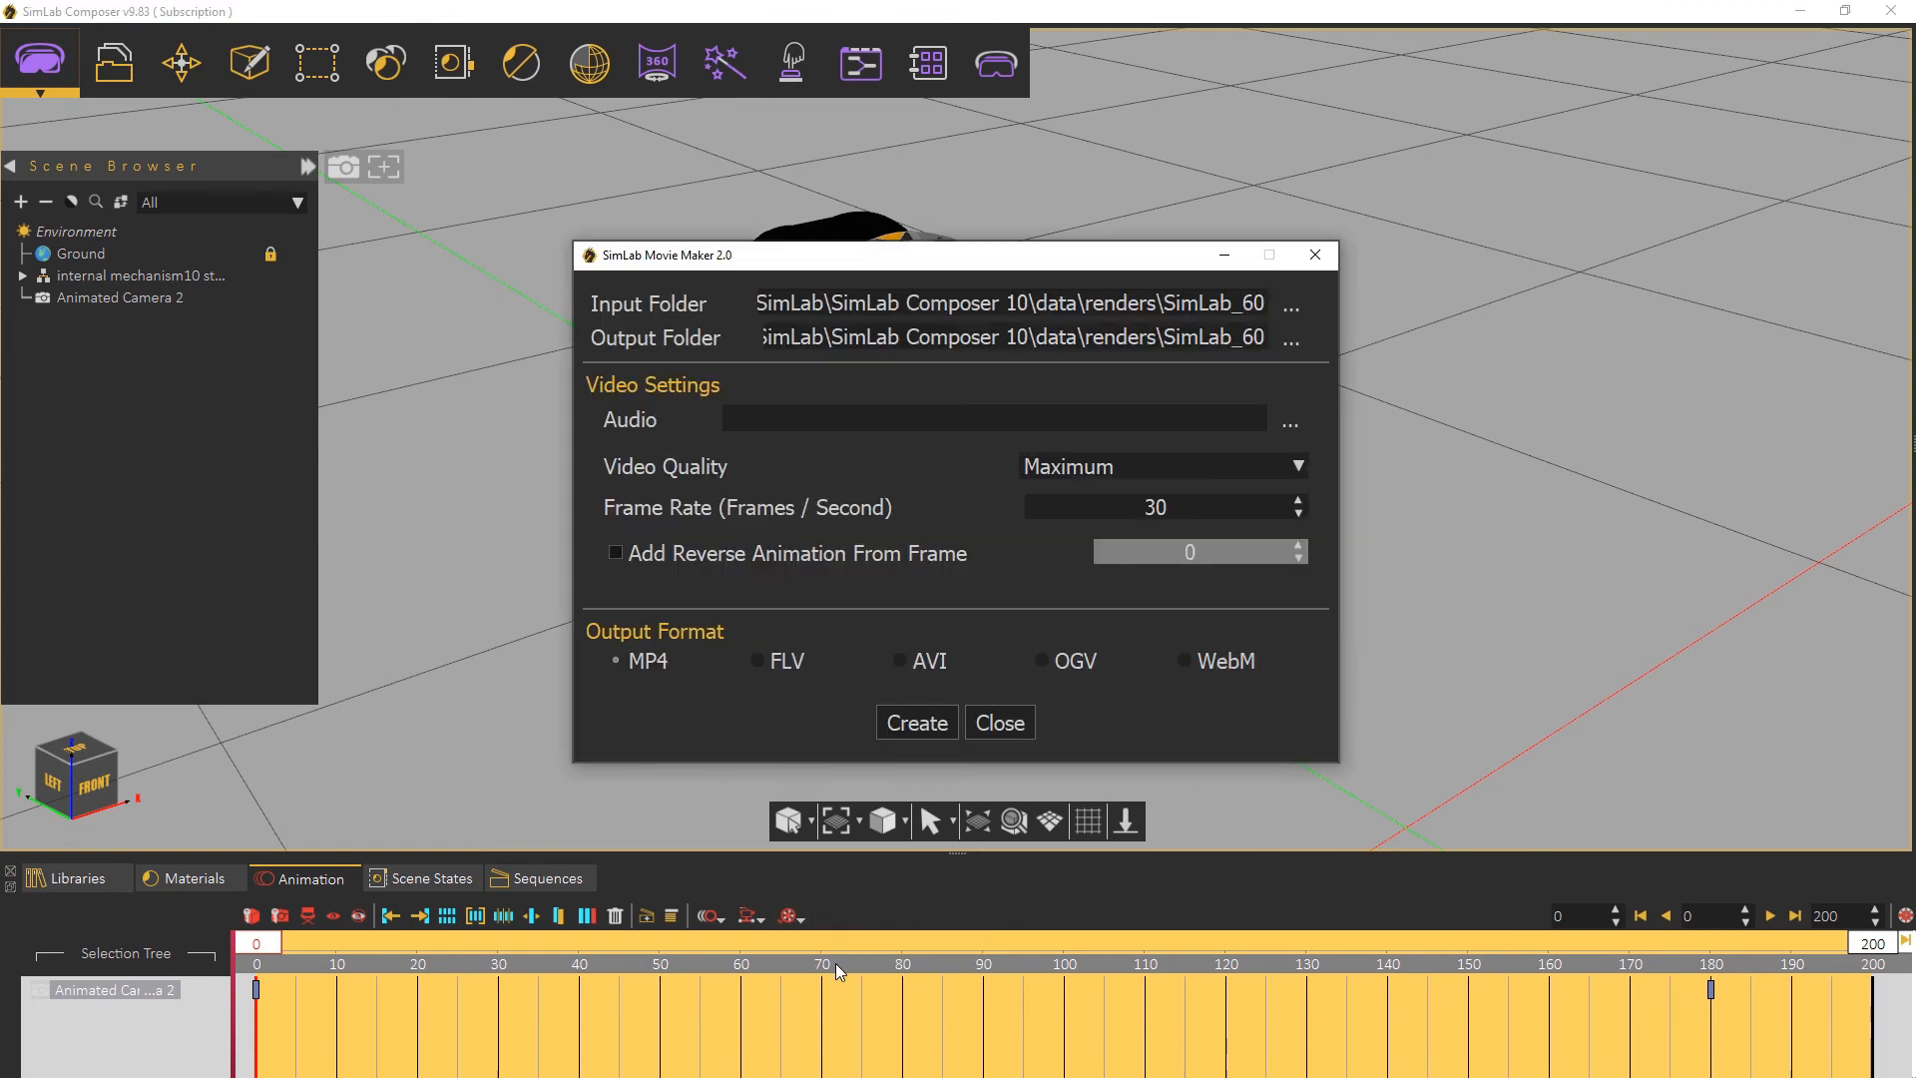
pyautogui.click(1291, 306)
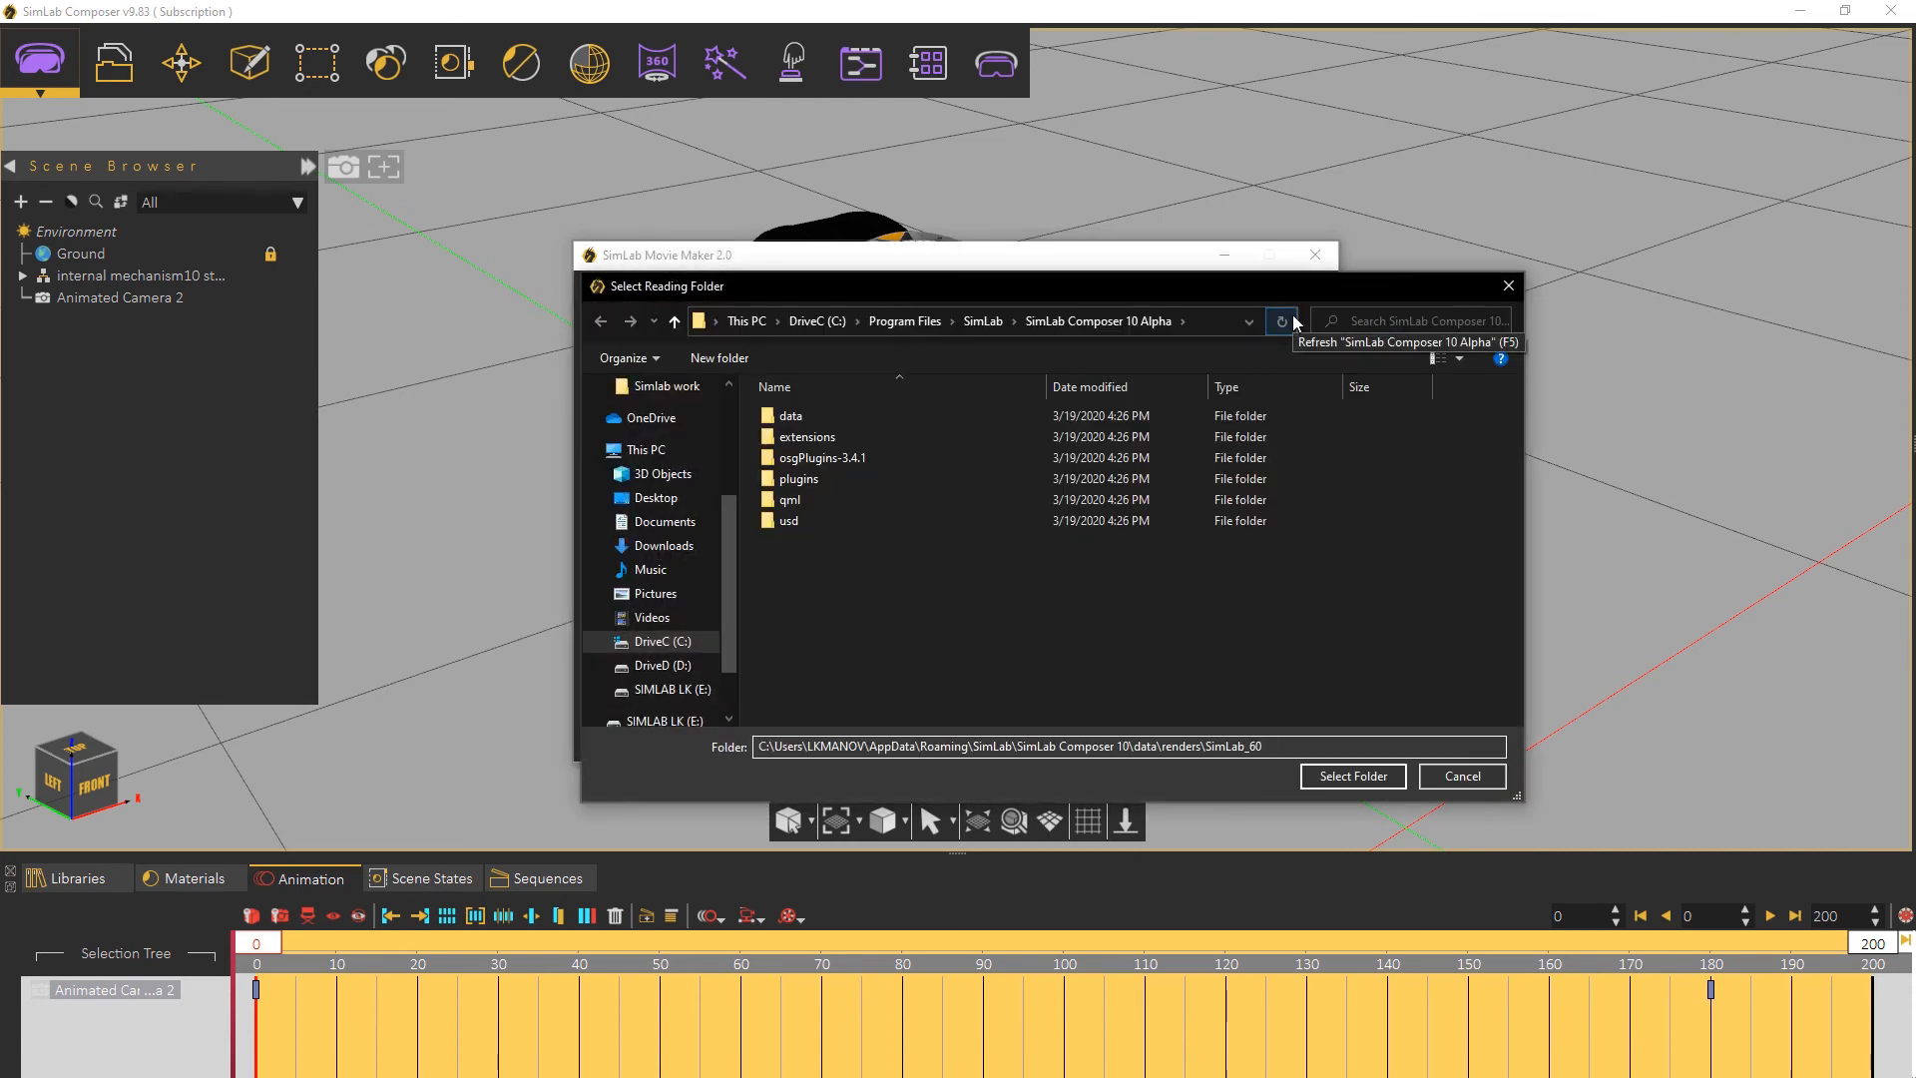
pyautogui.click(1332, 779)
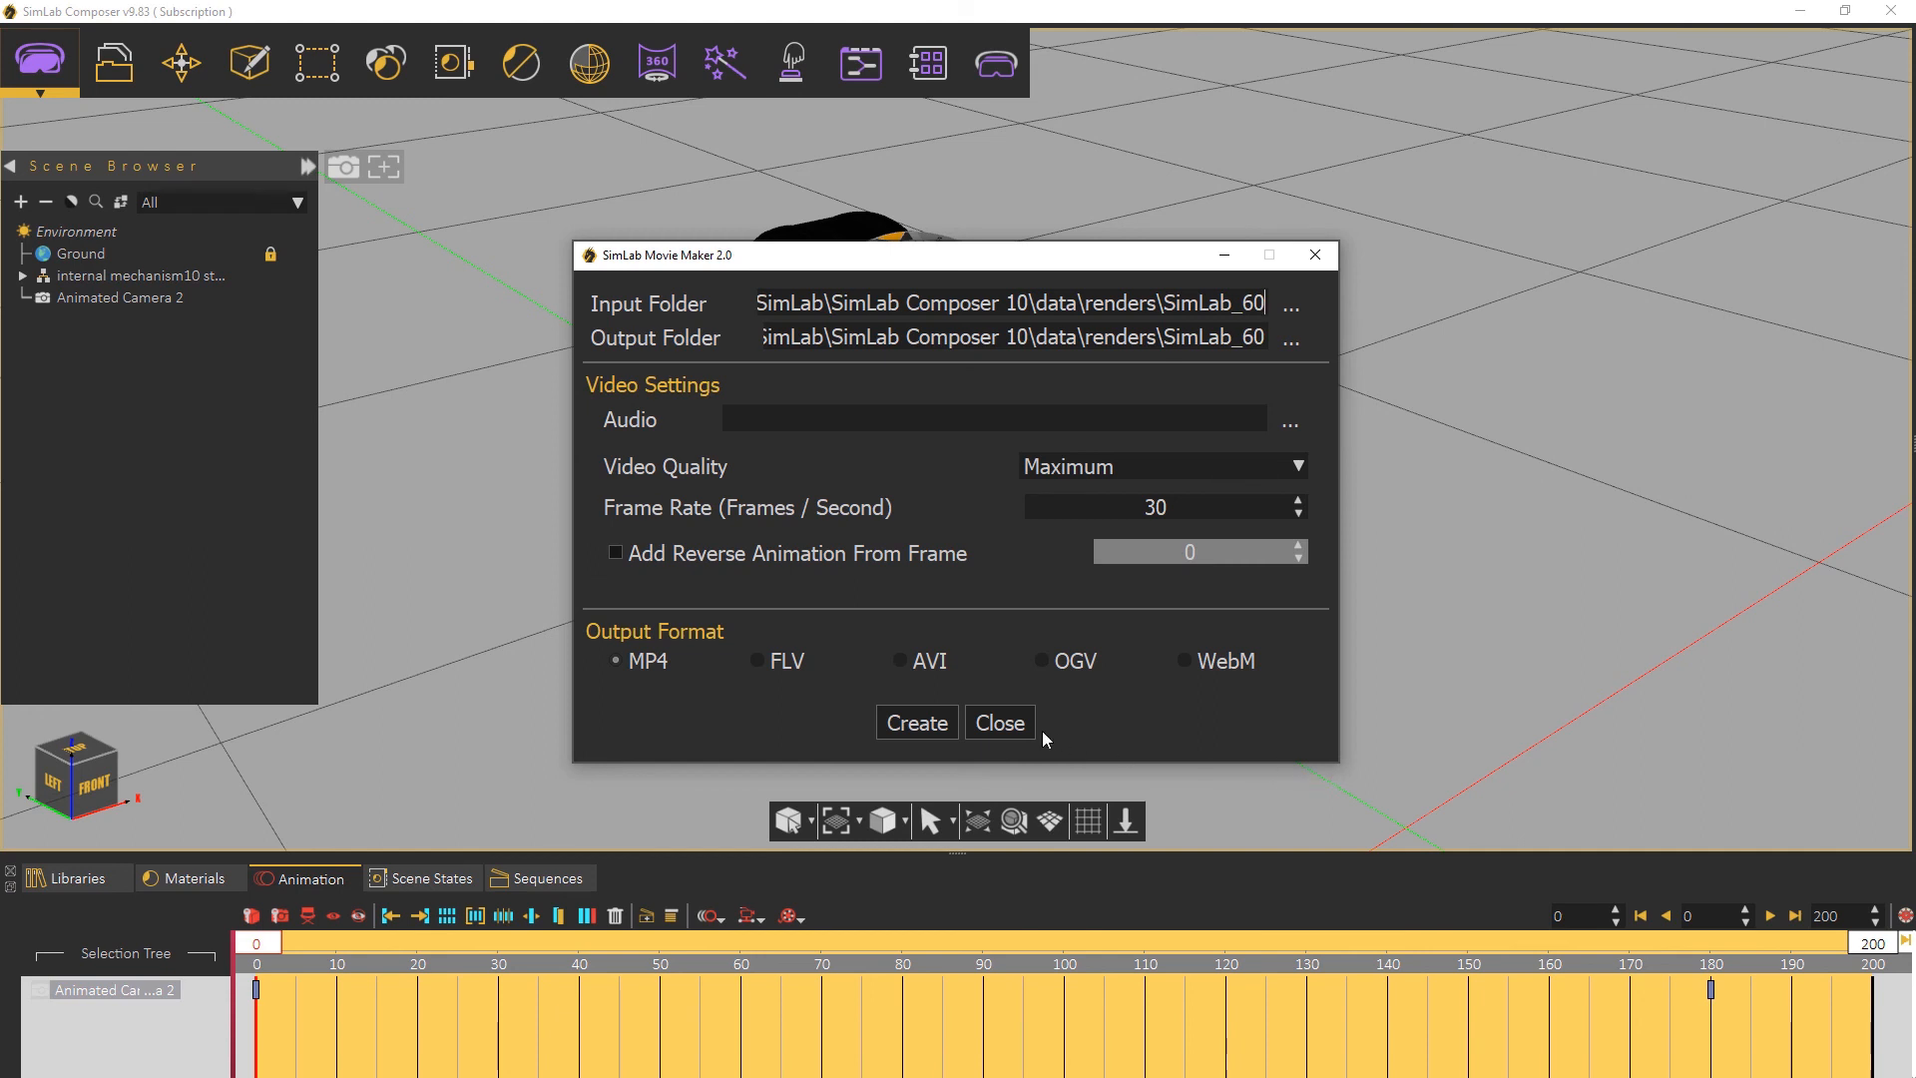
pyautogui.click(928, 726)
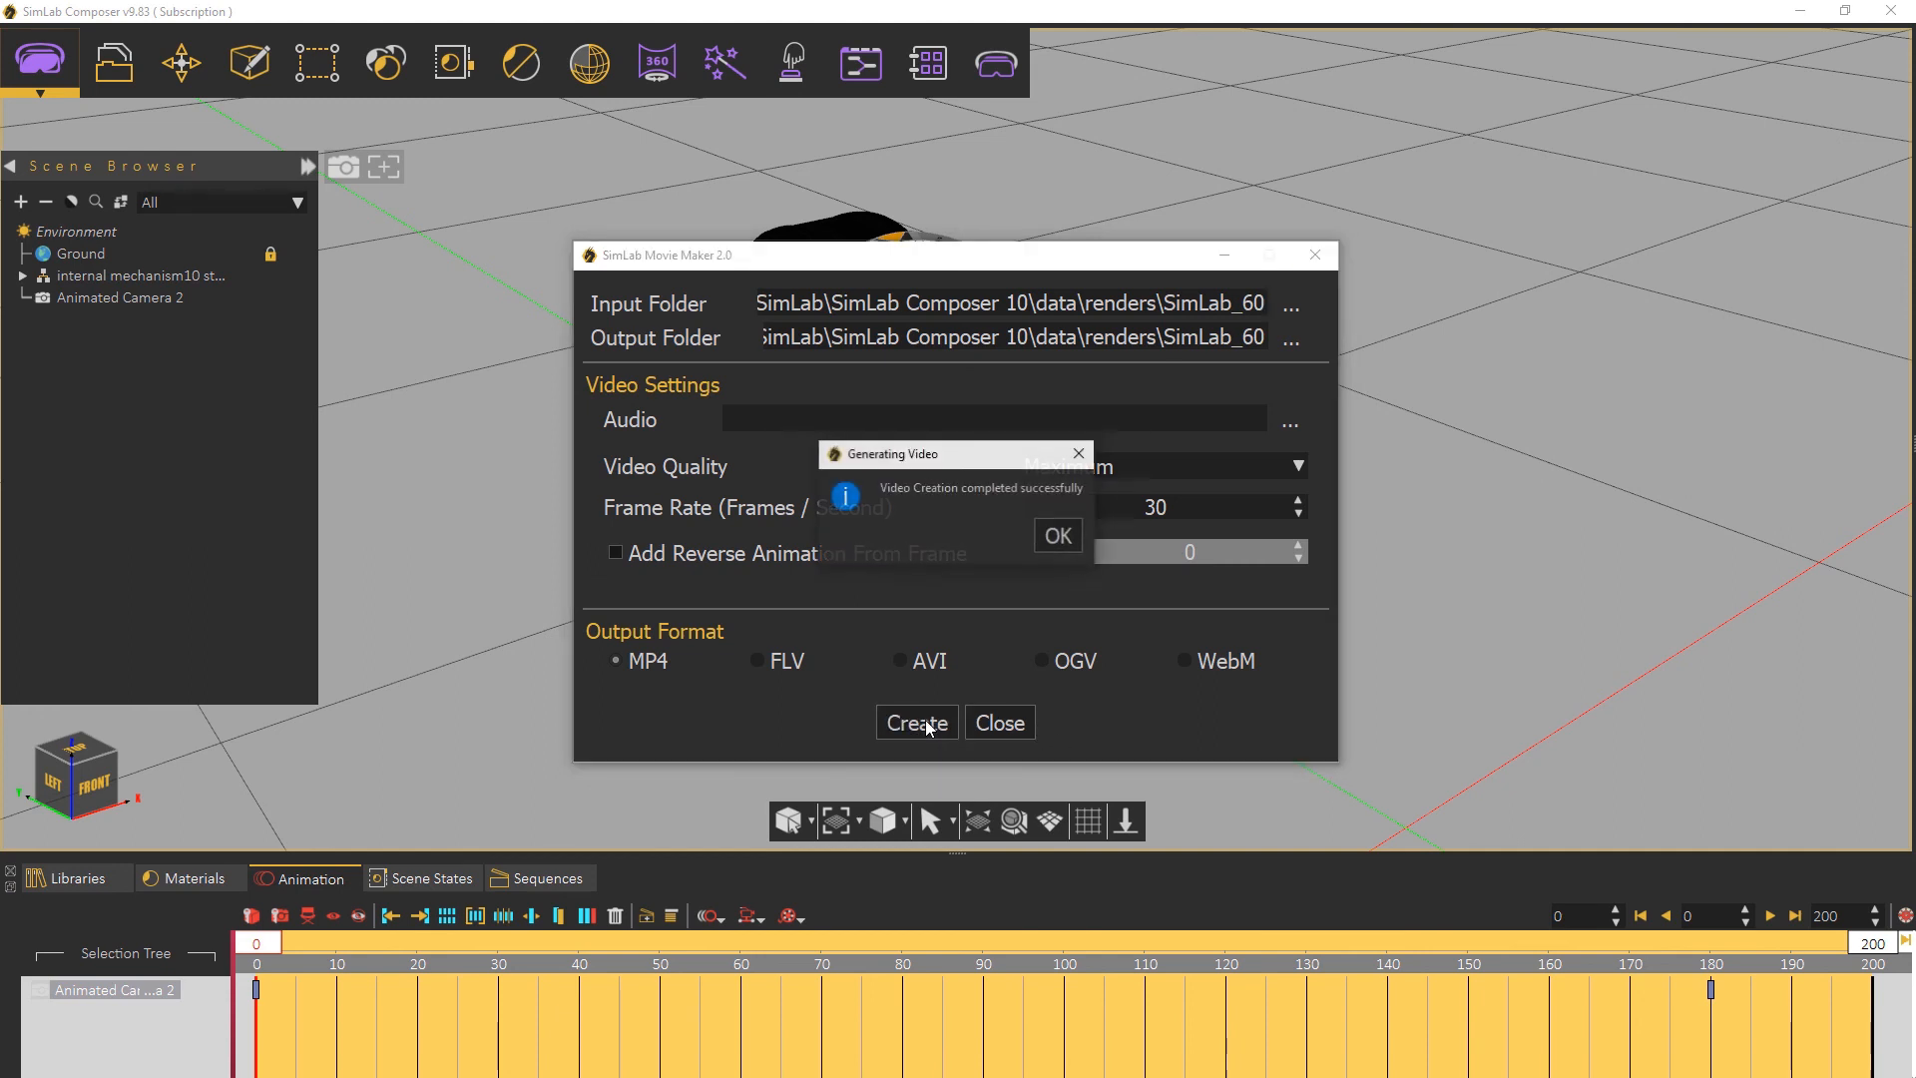
pyautogui.click(1056, 537)
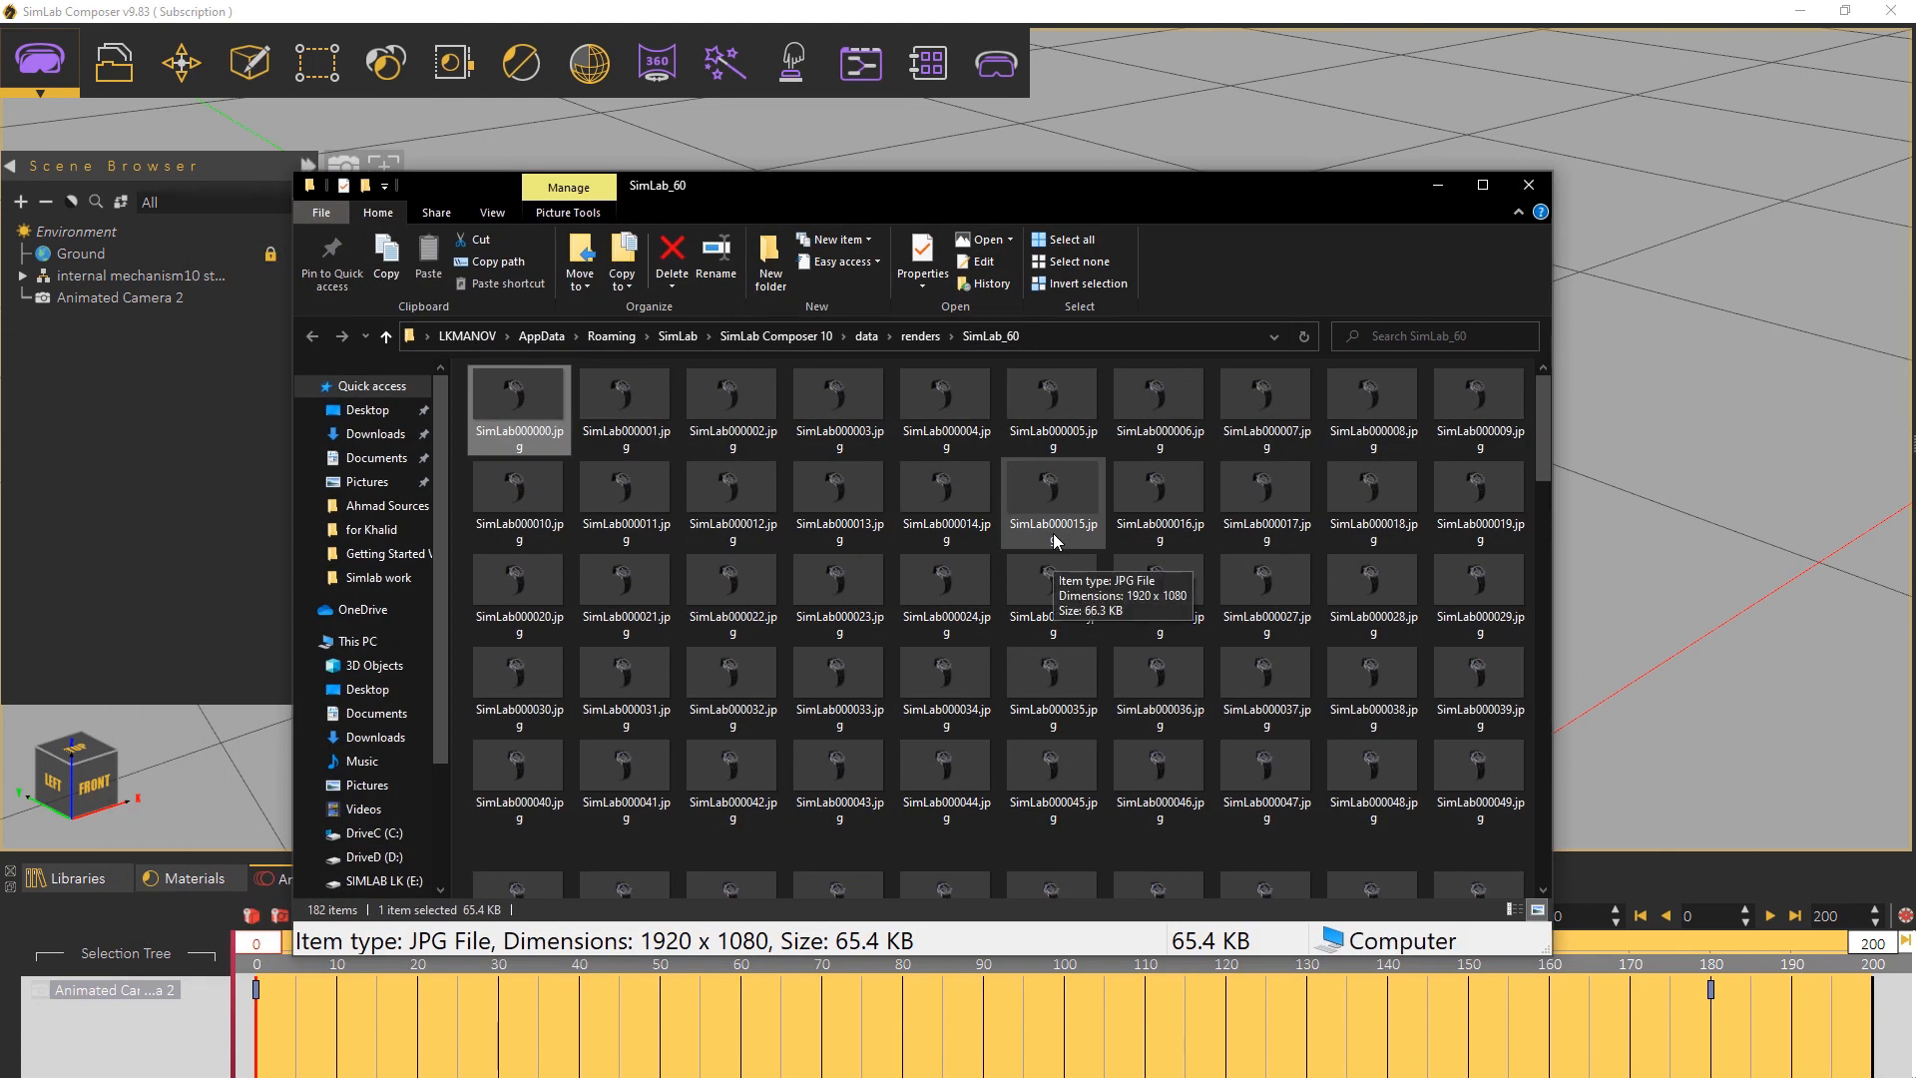
# Open Video.mp4 at the end of the SimLab_60 folder to play the finished movie
pyautogui.scroll(-15, 1052, 533)
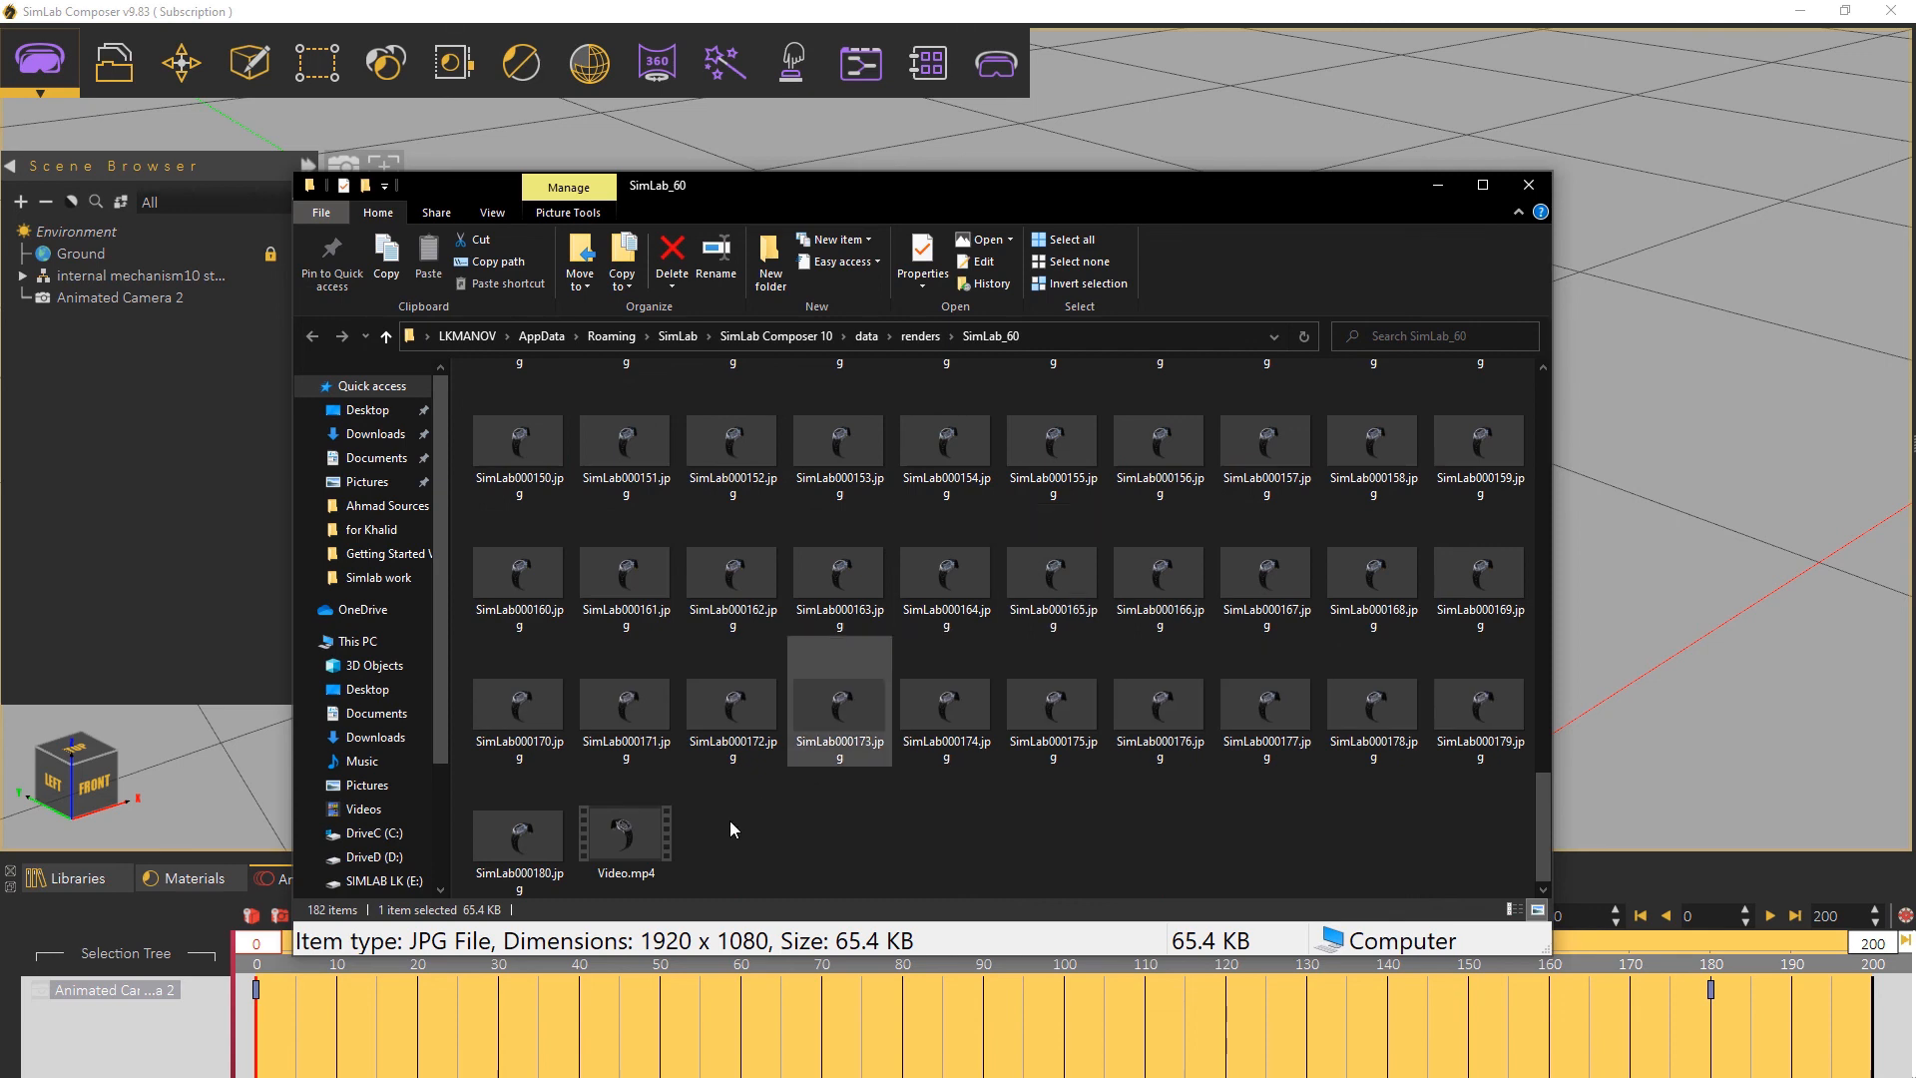
pyautogui.click(658, 834)
pyautogui.doubleClick(658, 835)
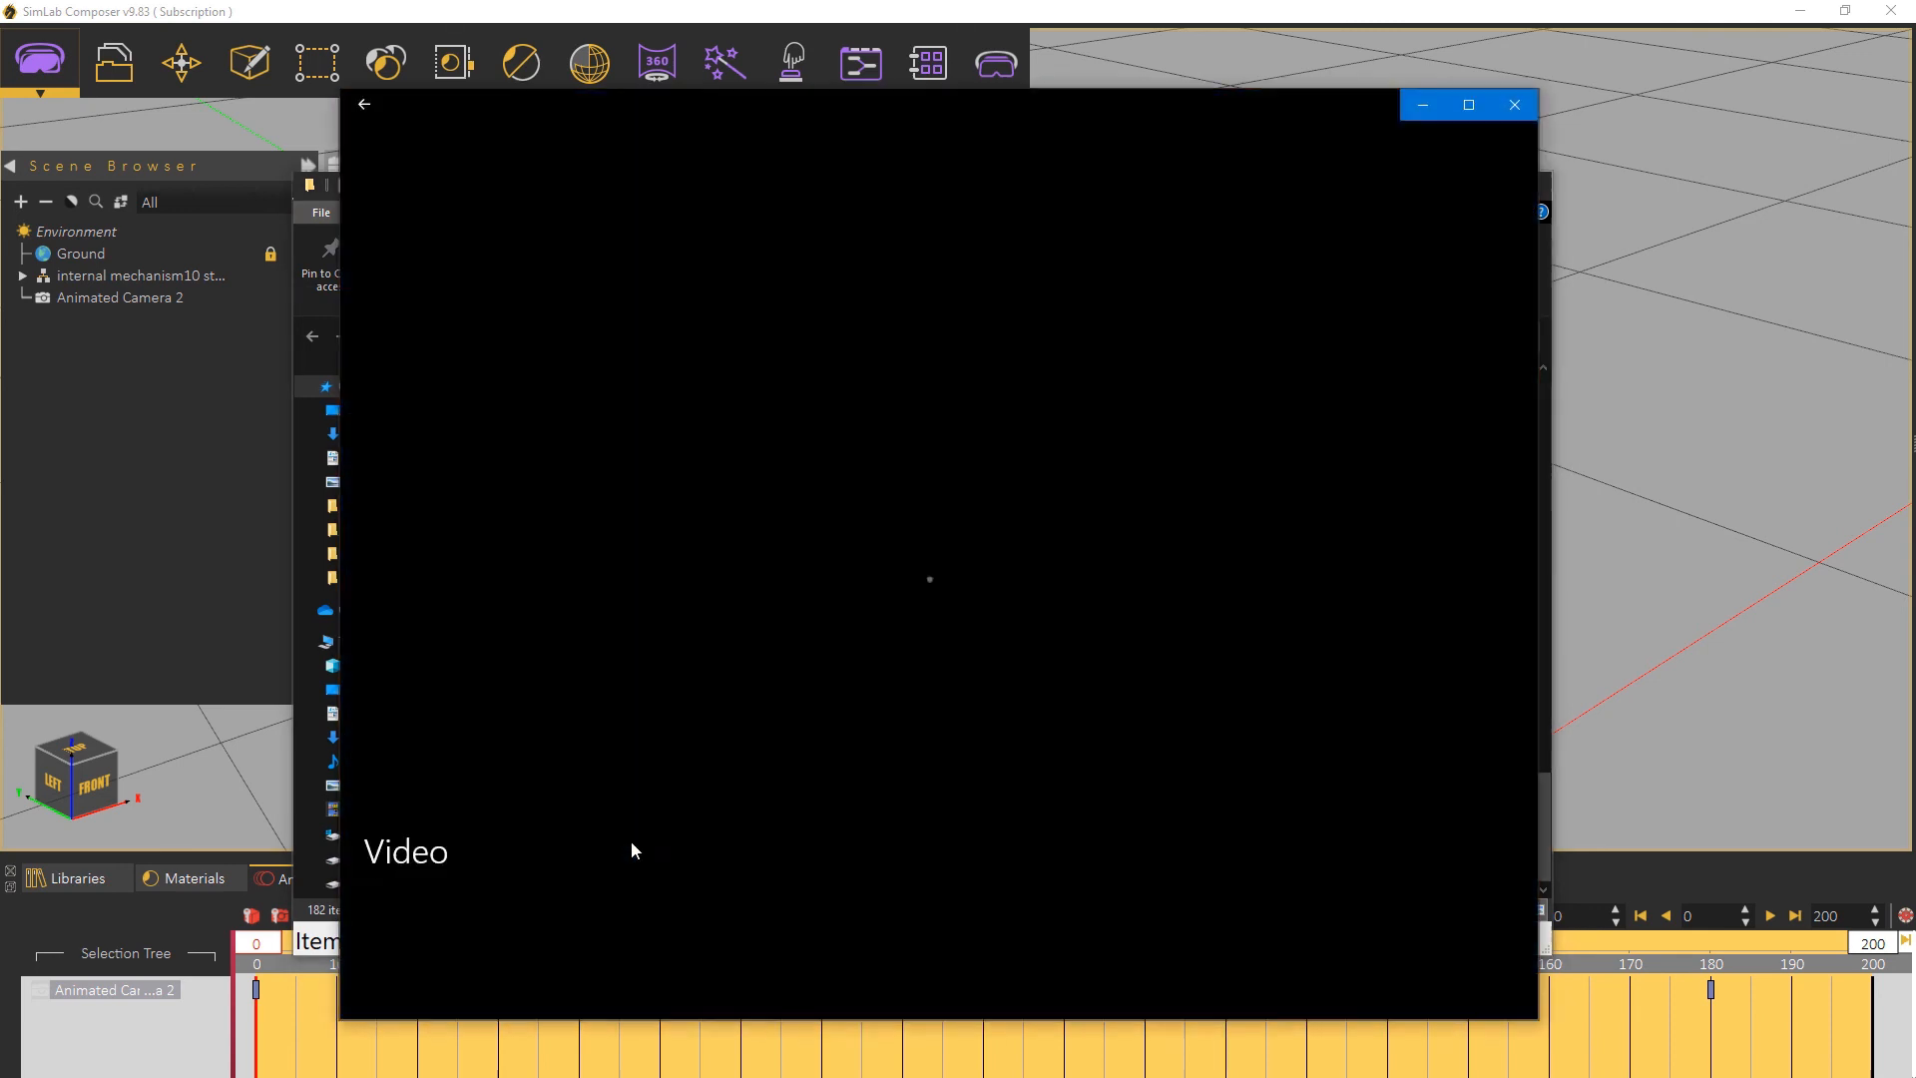